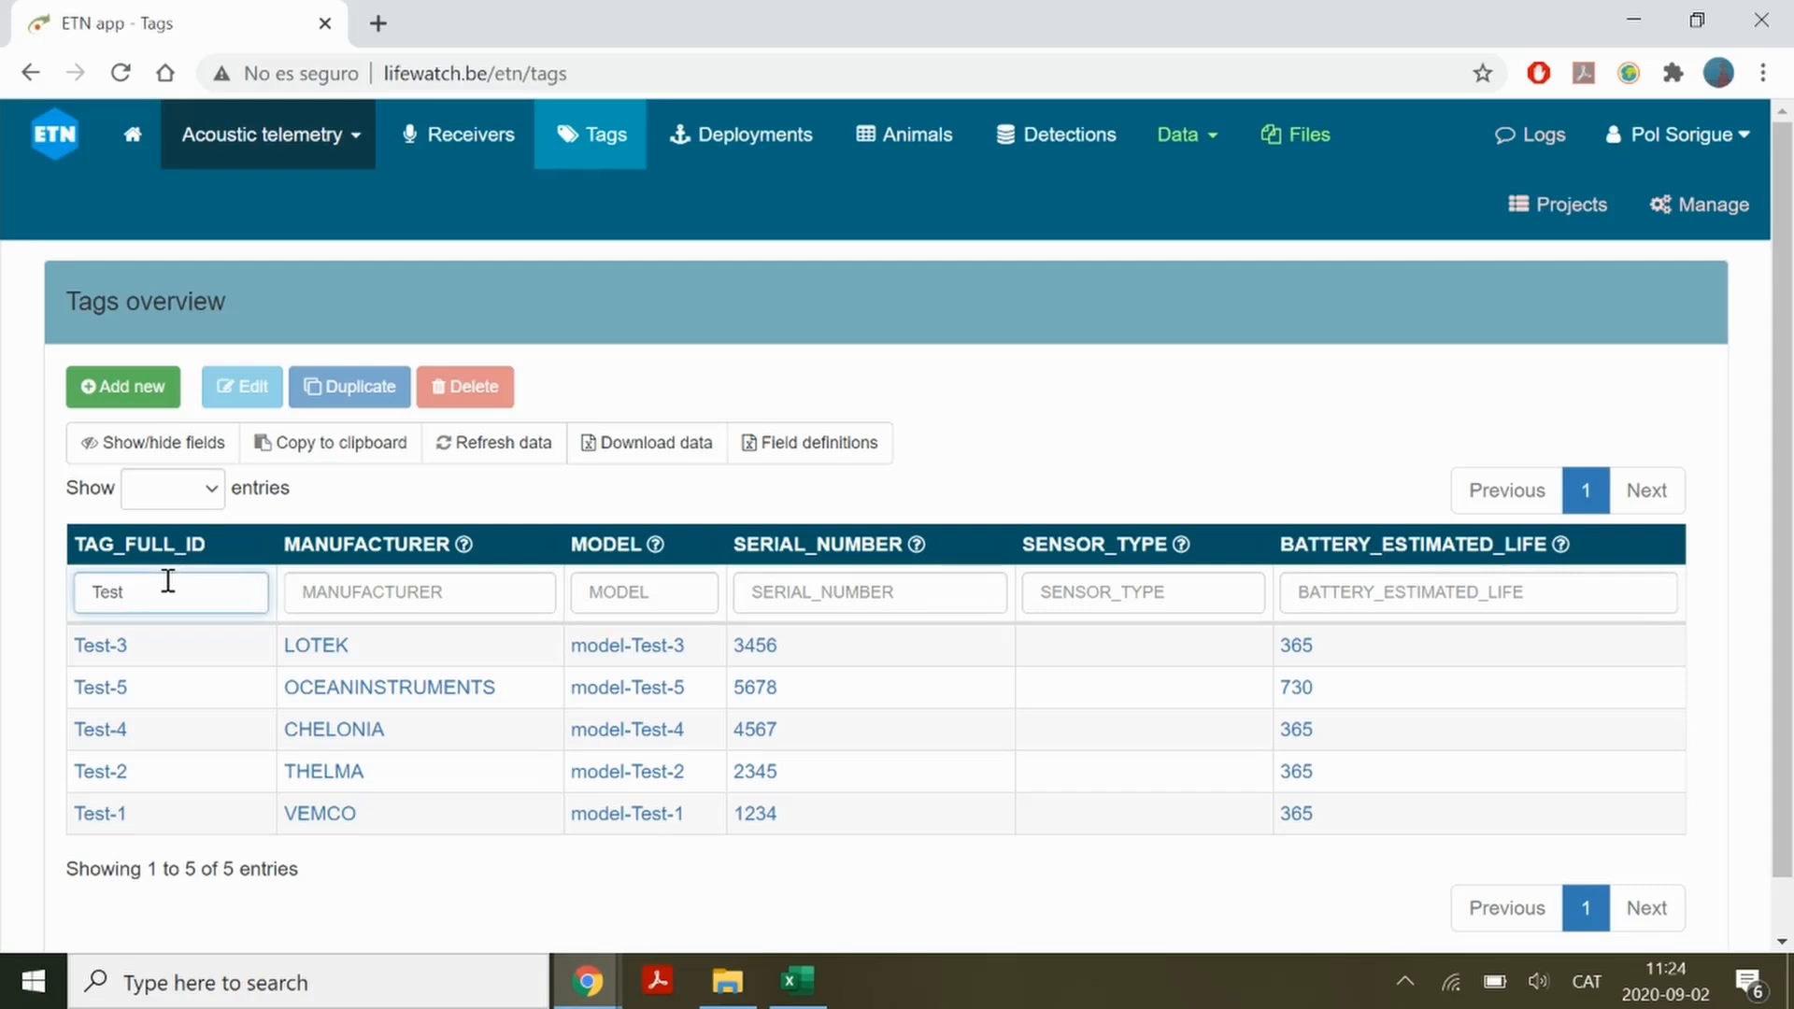
Filter the tags overview by TAG_FULL_ID "Test"
{"action": "key", "text": "BackSpace"}
{"action": "key", "text": "BackSpace"}
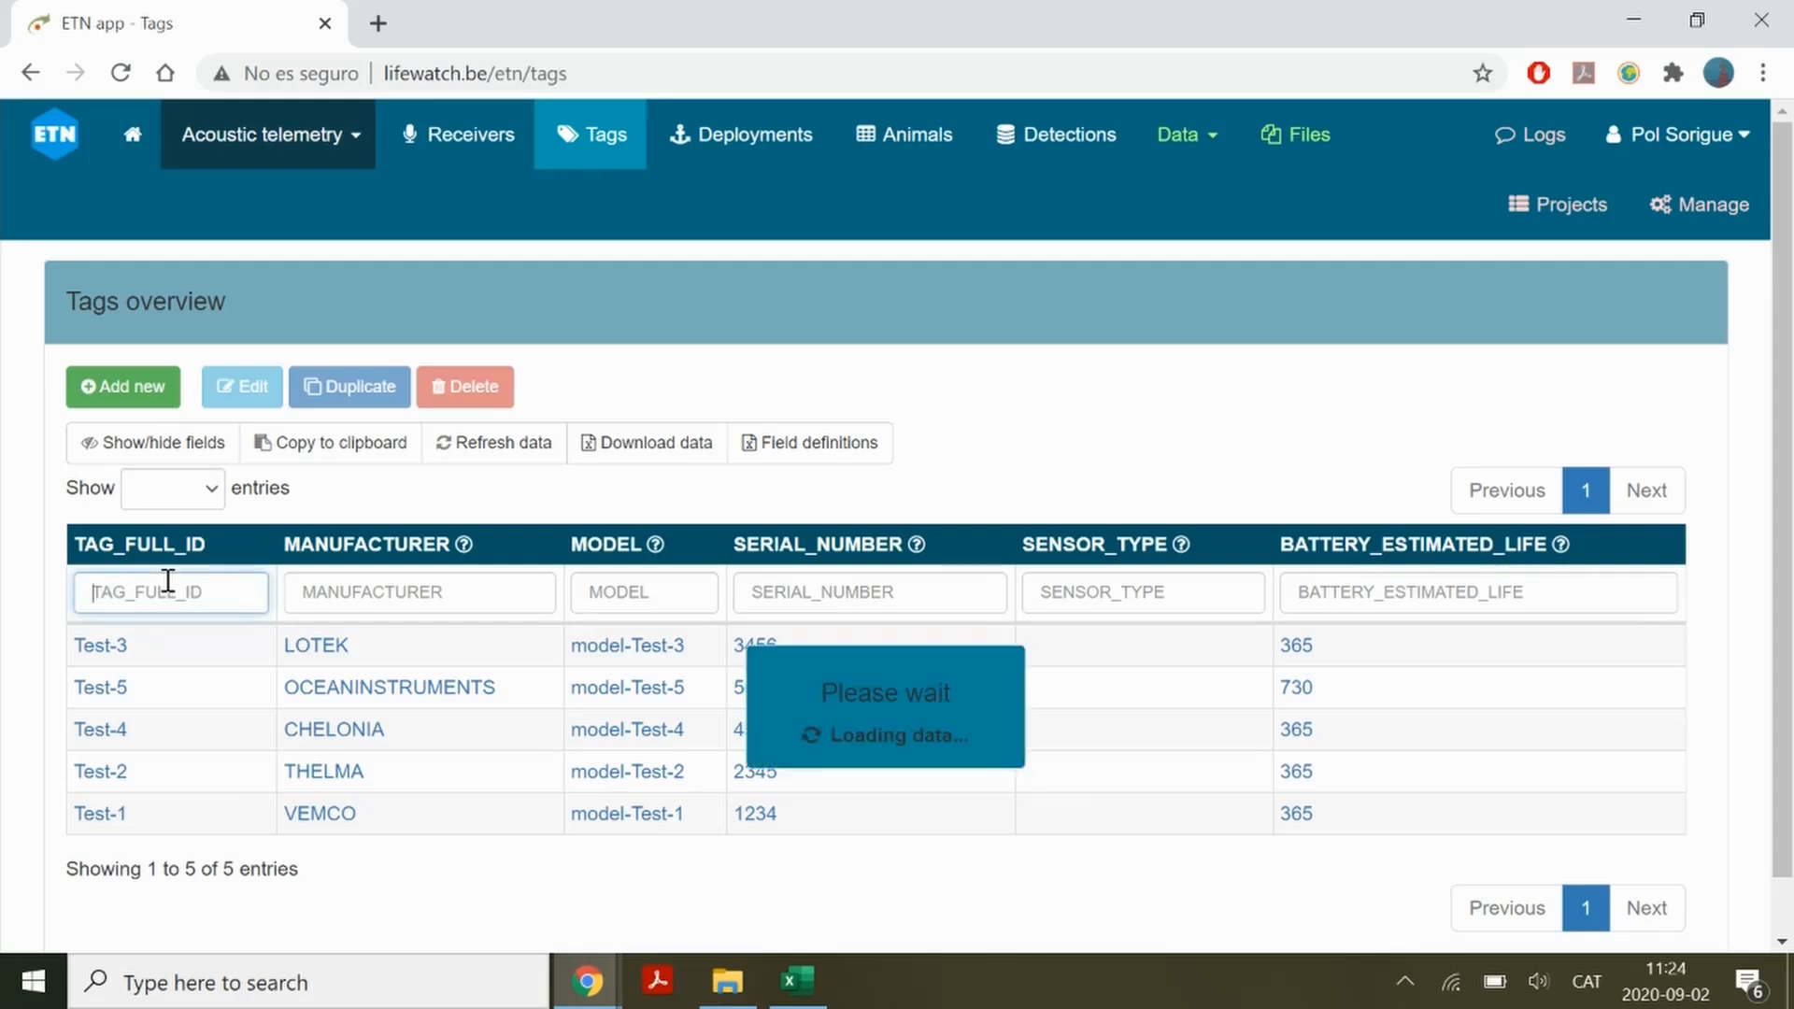
{"action": "type", "text": "Test"}
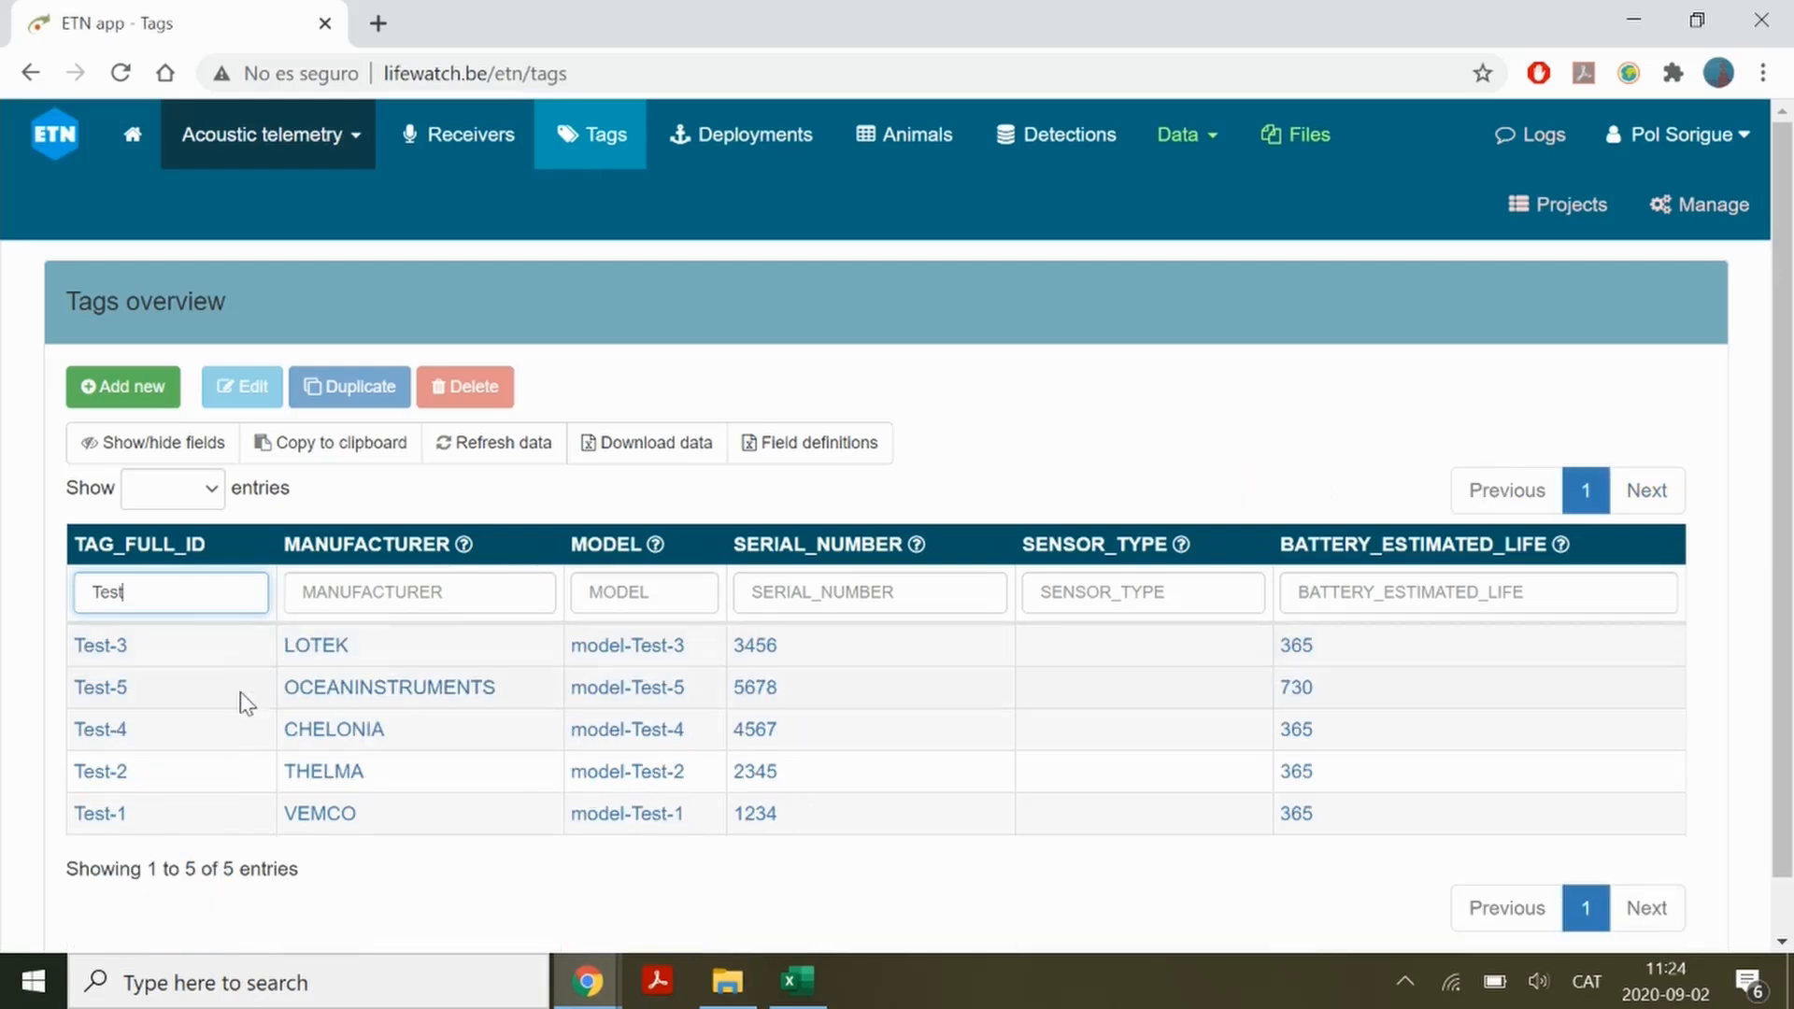
Compare the tag IDs in the Animals_test spreadsheet with the filtered tags list in the browser
{"action": "left_click", "coordinate": [797, 981]}
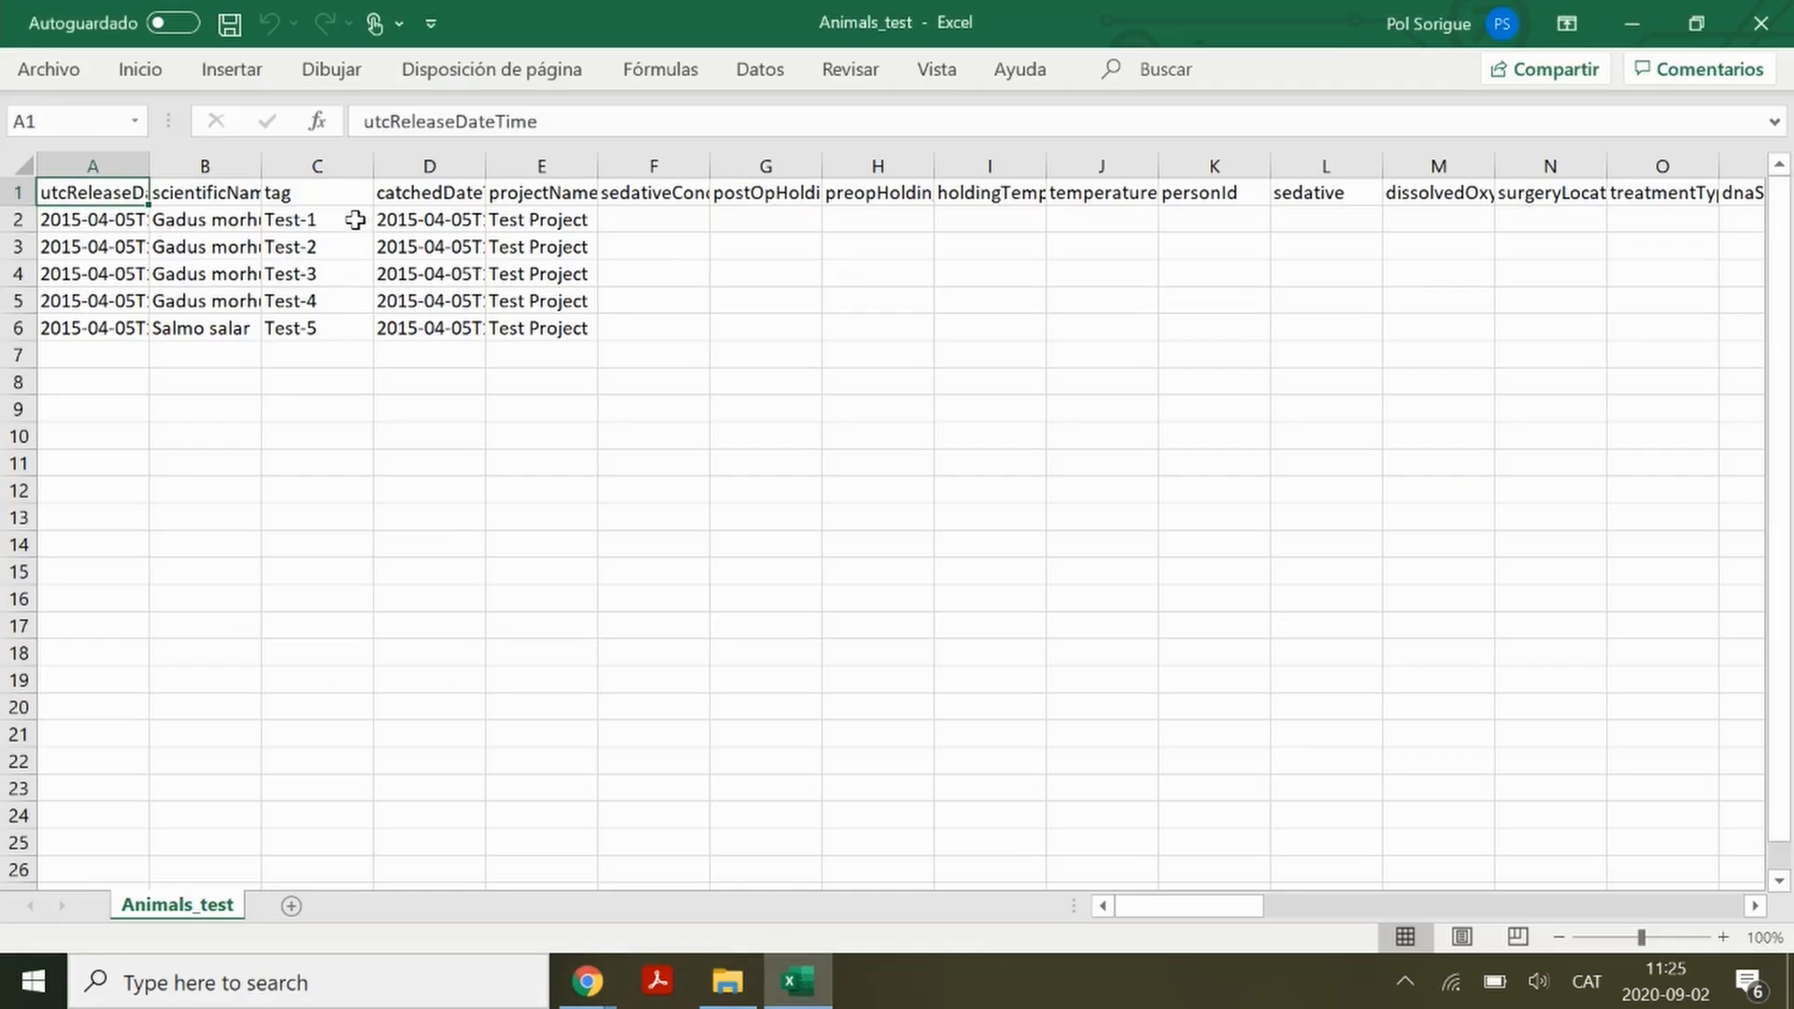
{"action": "left_click_drag", "start_coordinate": [355, 219], "coordinate": [351, 325]}
{"action": "left_click", "coordinate": [110, 358]}
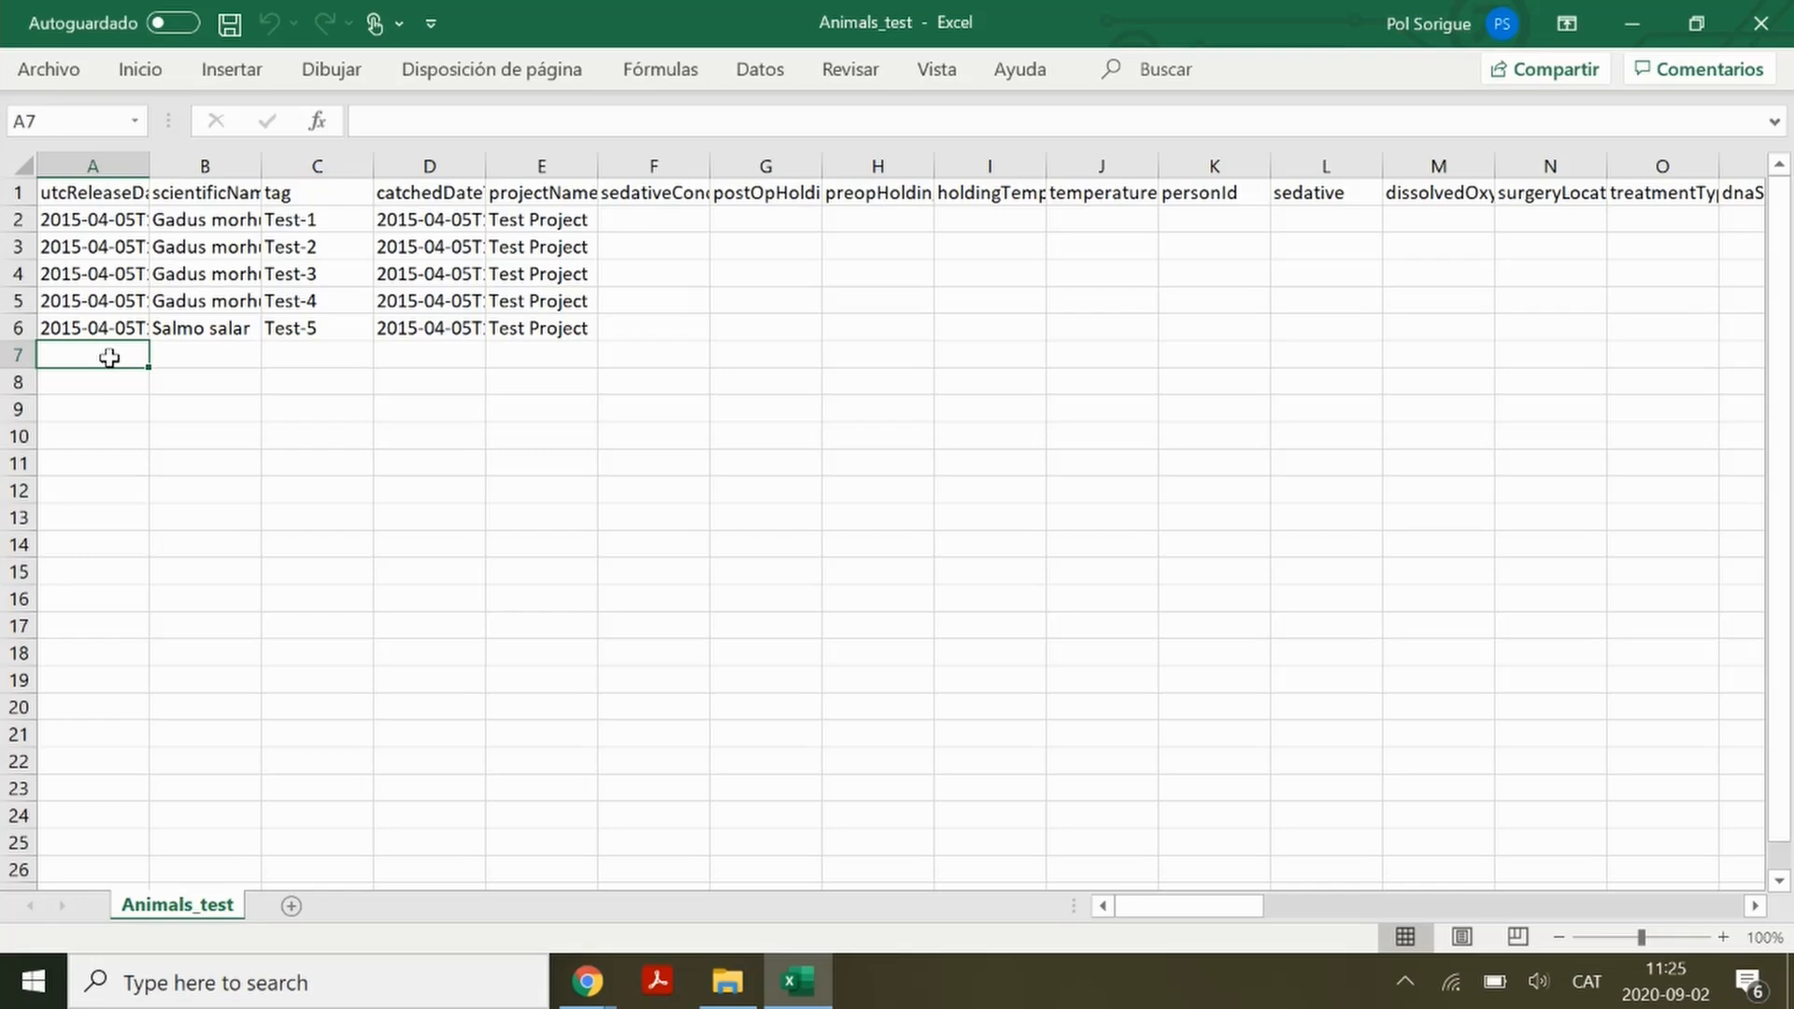
{"action": "left_click", "coordinate": [587, 981]}
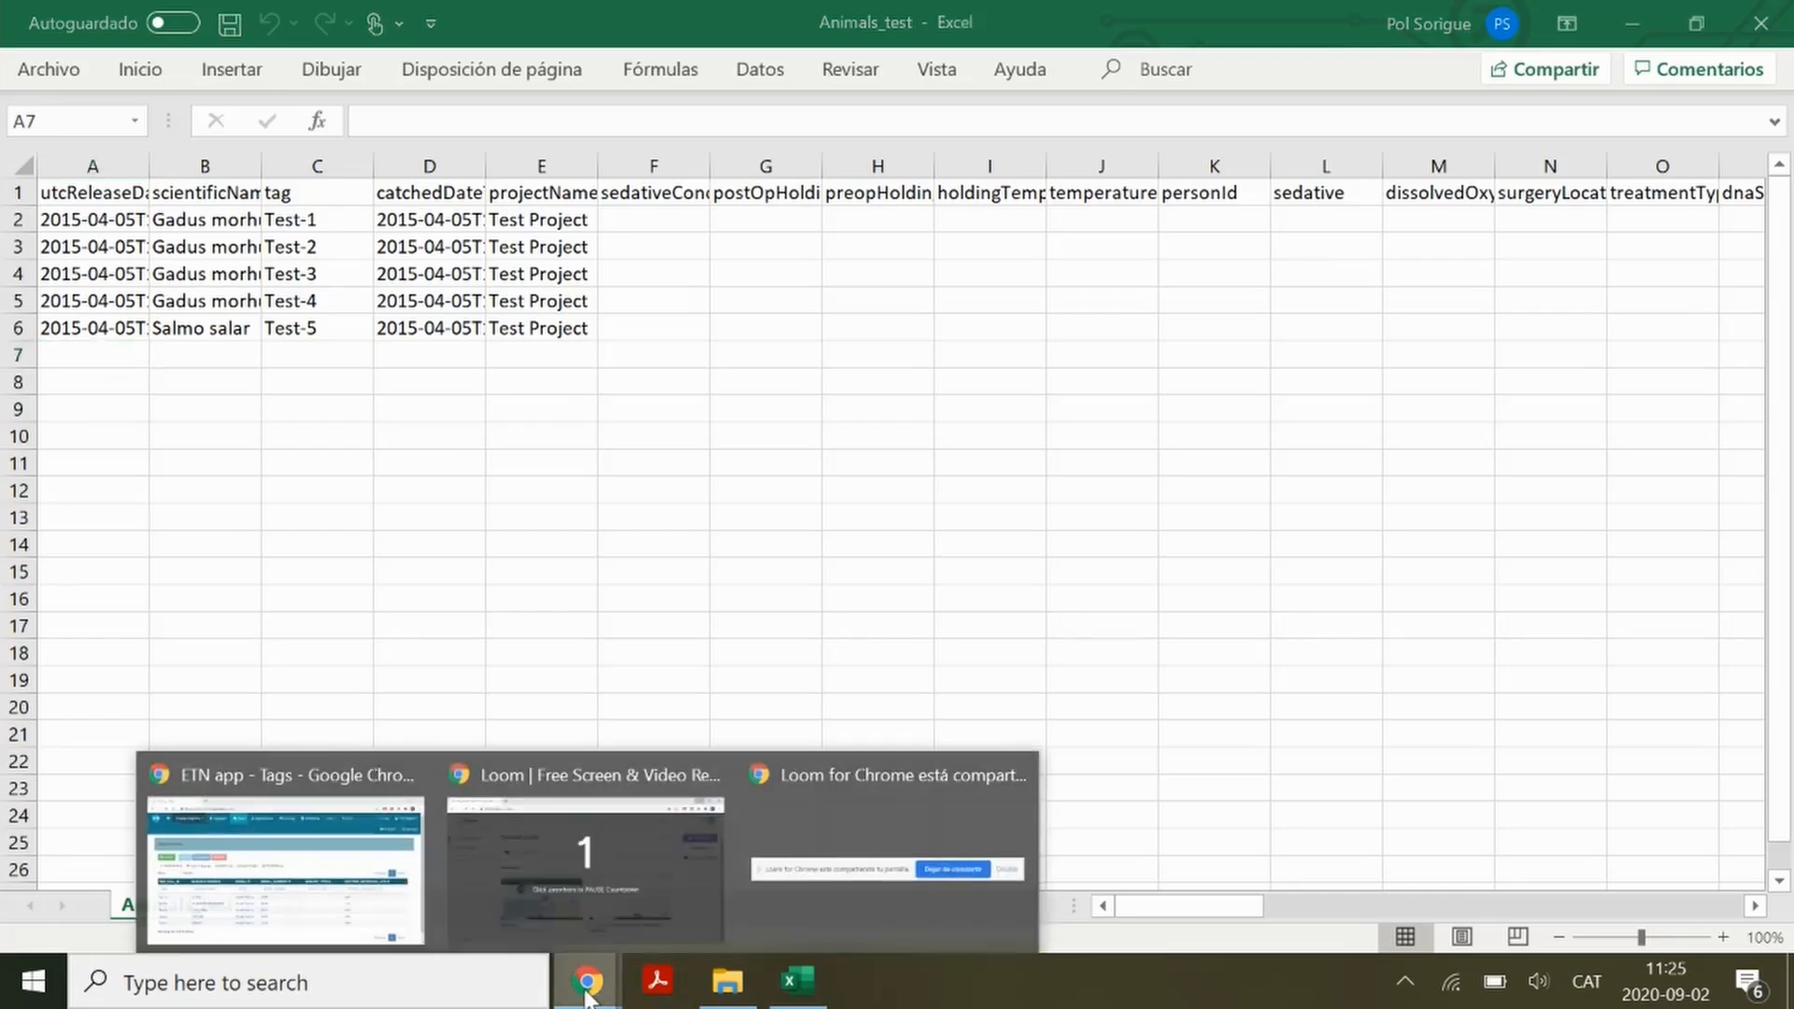
{"action": "left_click", "coordinate": [362, 872]}
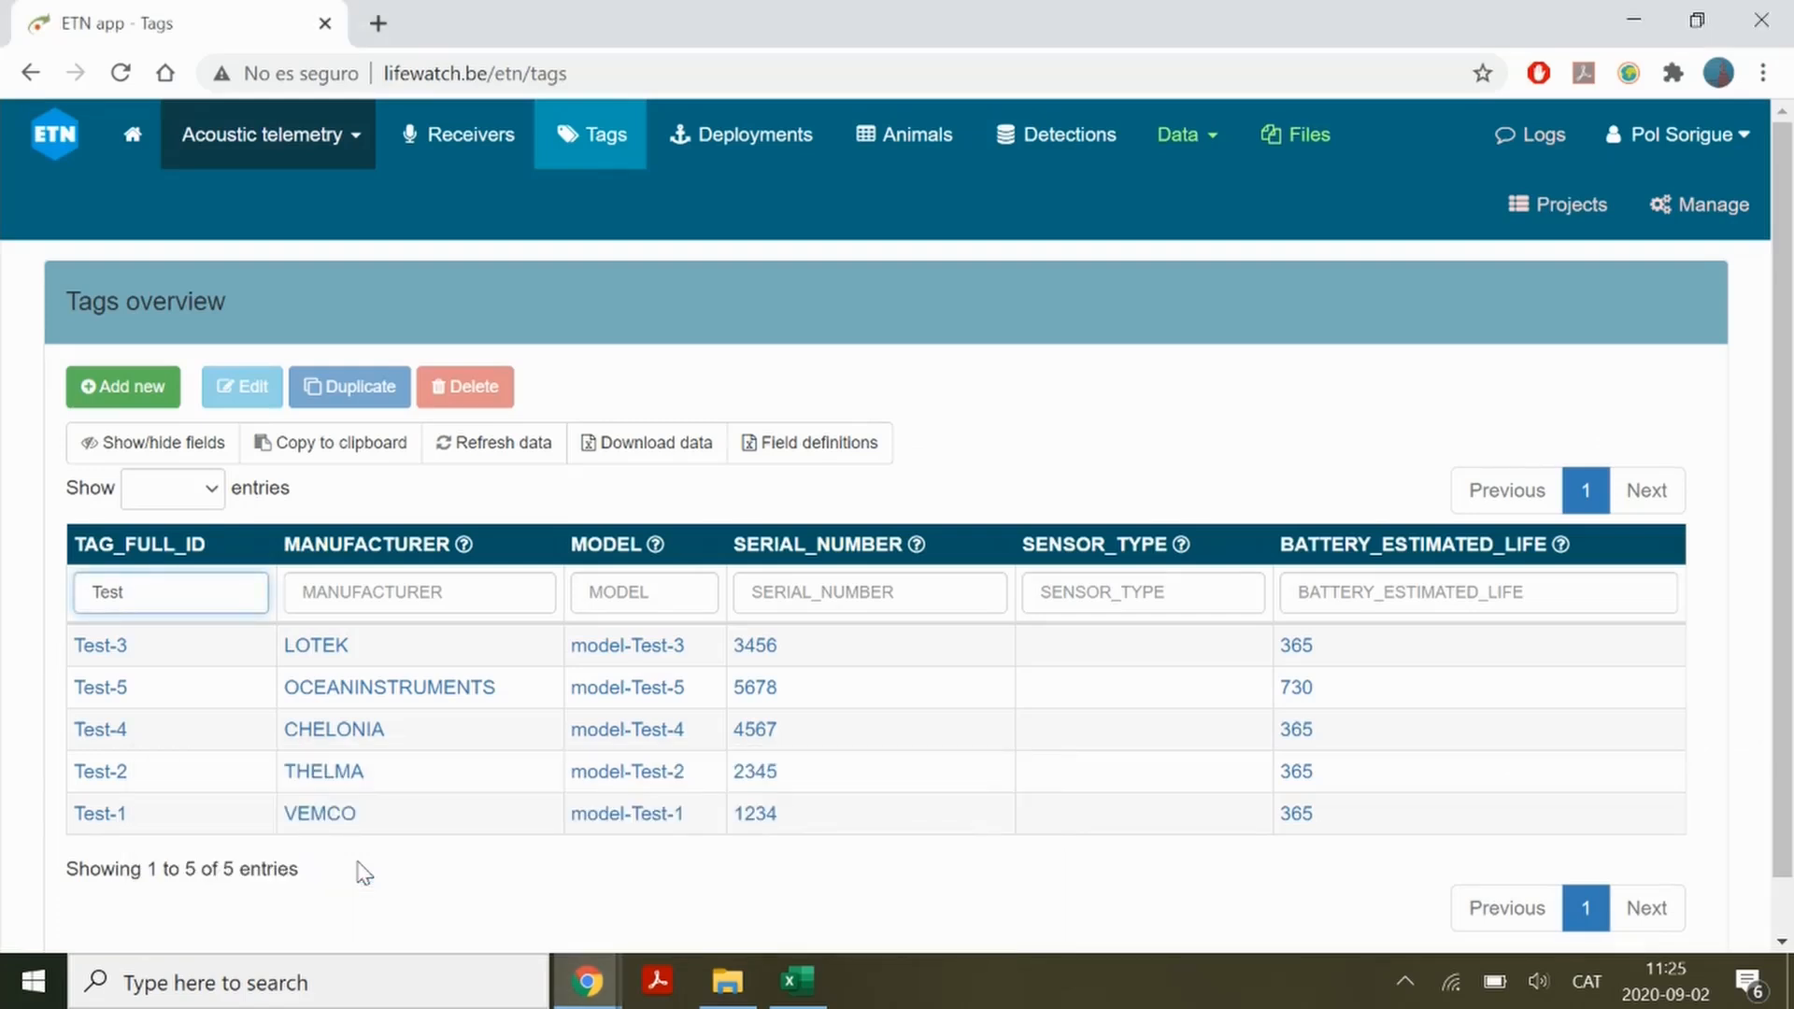
Open the metadata import page and highlight the convention about only accepting comma-separated files
{"action": "left_click", "coordinate": [1211, 136]}
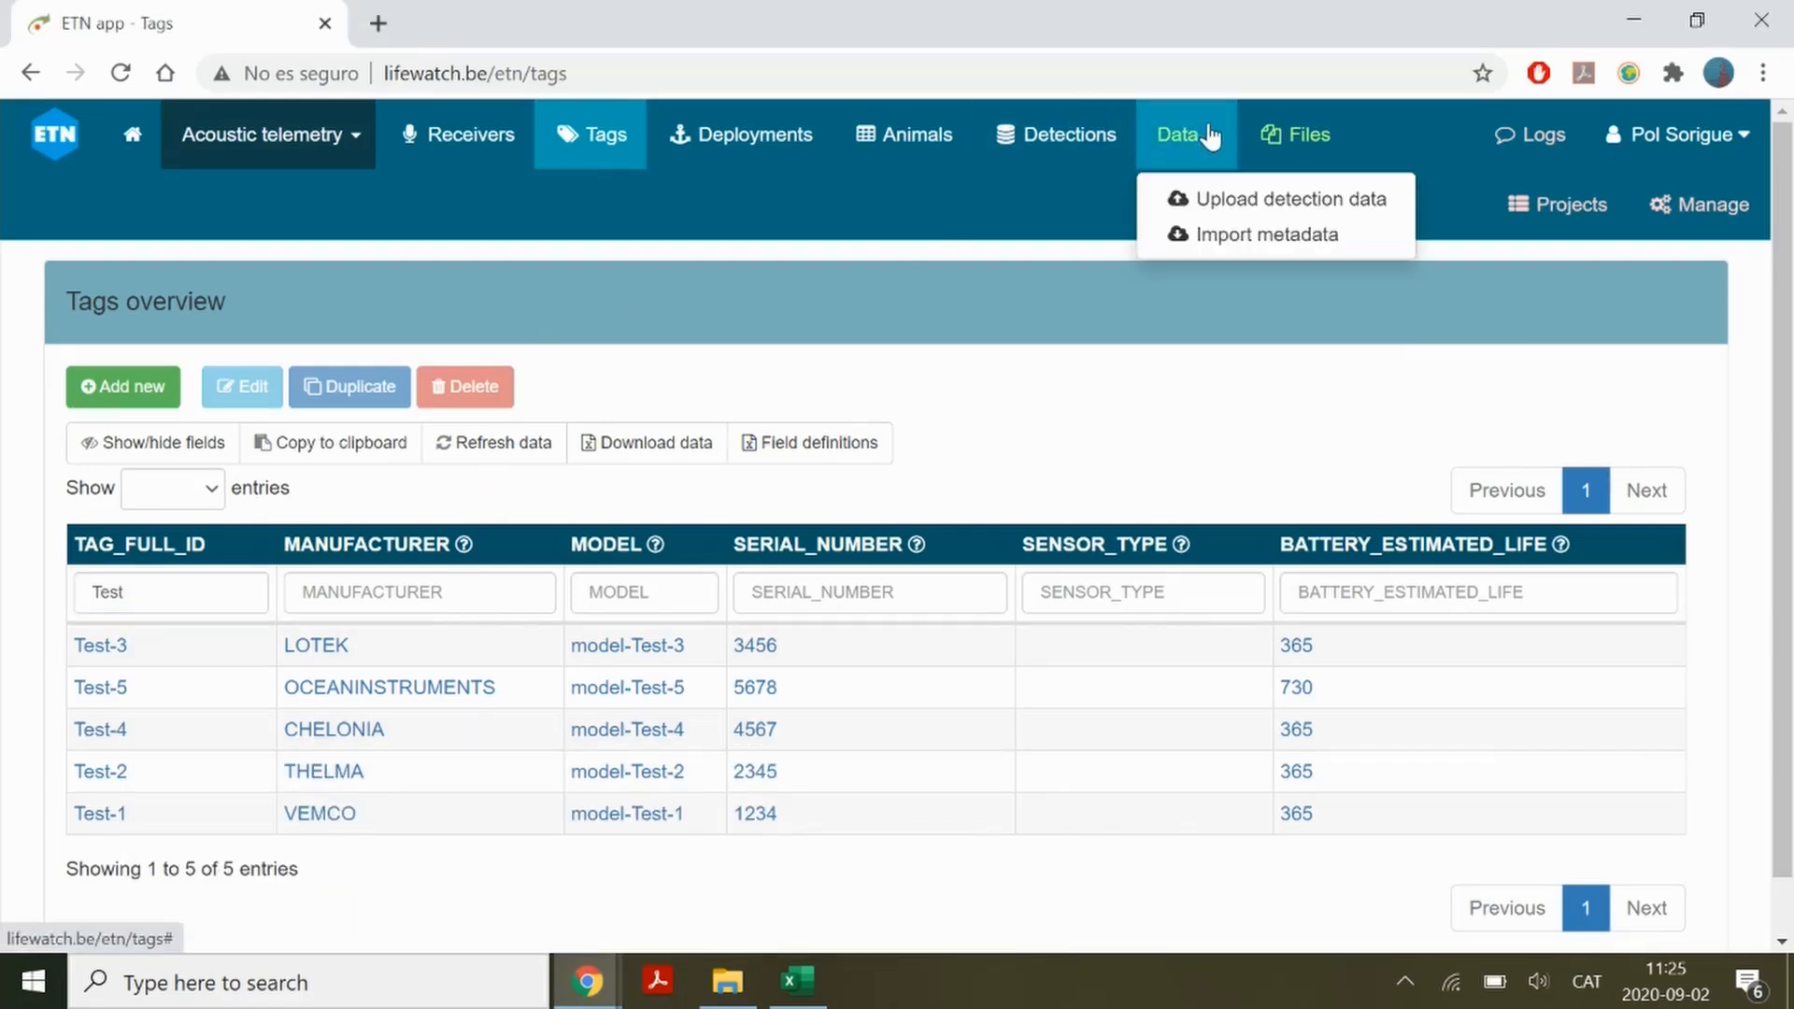
{"action": "left_click", "coordinate": [1254, 237]}
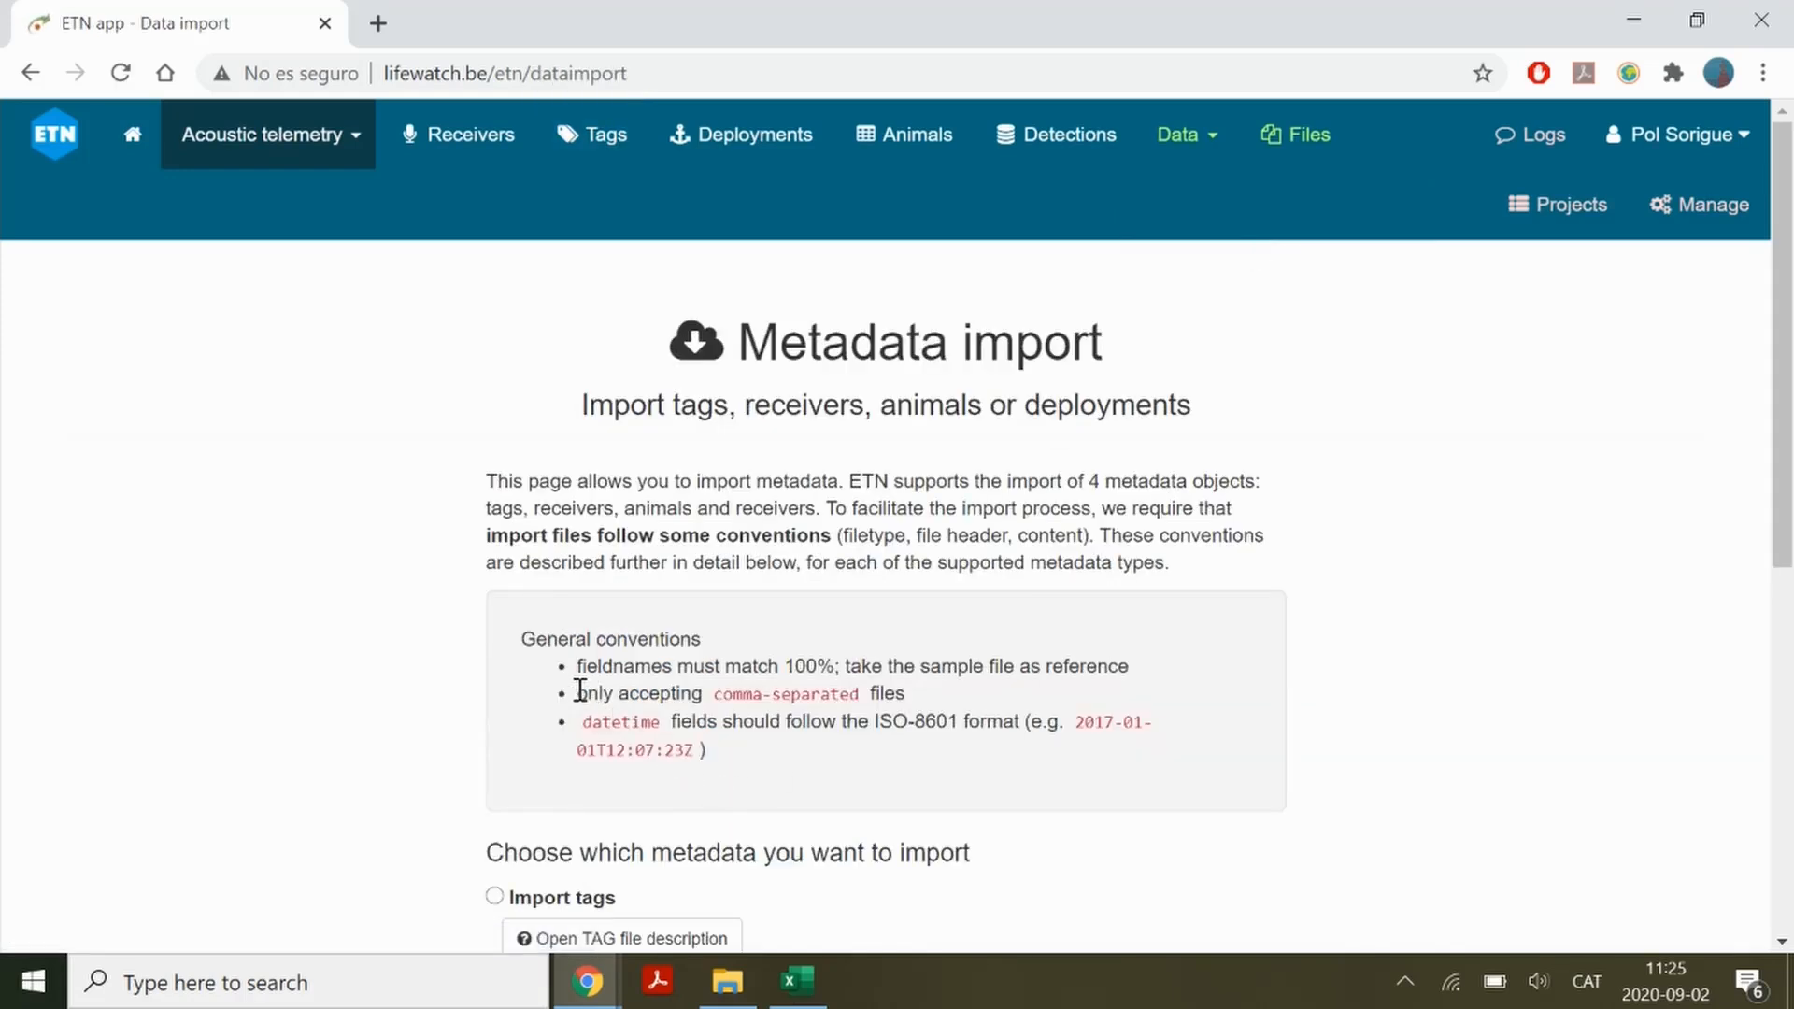
{"action": "left_click_drag", "start_coordinate": [580, 691], "coordinate": [944, 699]}
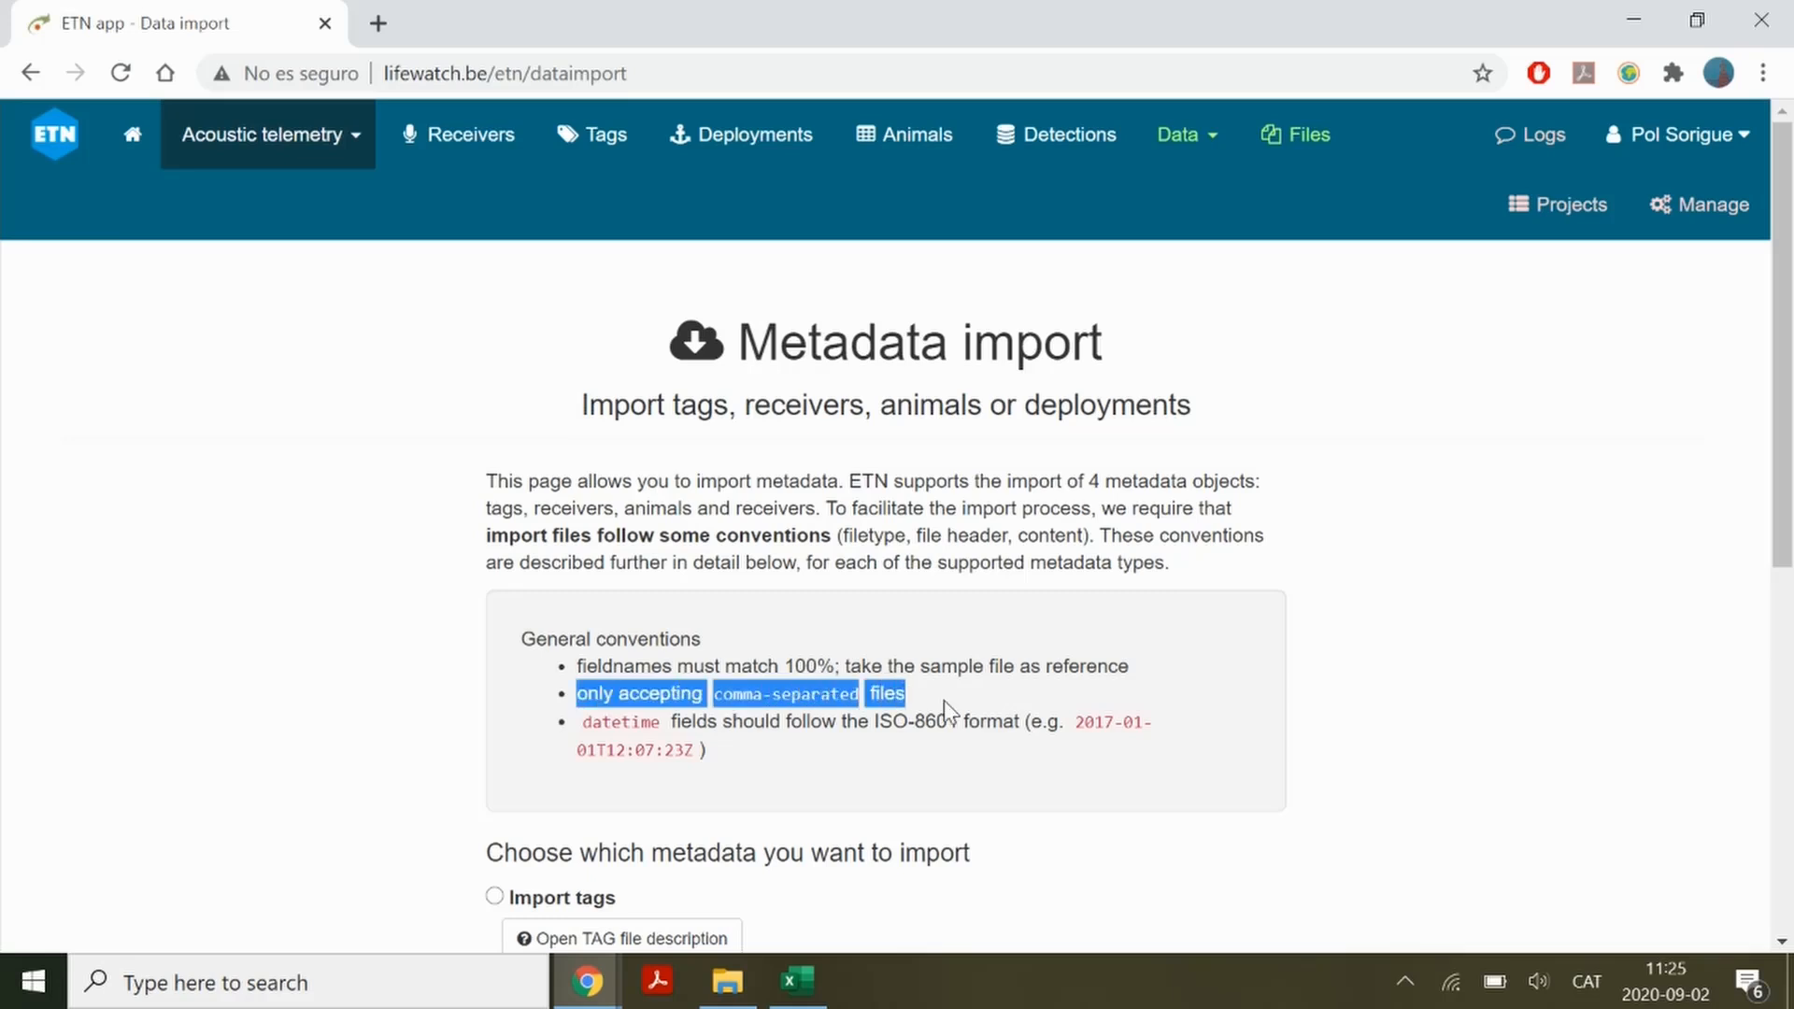
{"action": "scroll", "coordinate": [943, 700], "scroll_direction": "down", "scroll_amount": 3}
Check the list separator in the Windows Clock and Region number format settings, then close Control Panel
{"action": "left_click", "coordinate": [318, 982]}
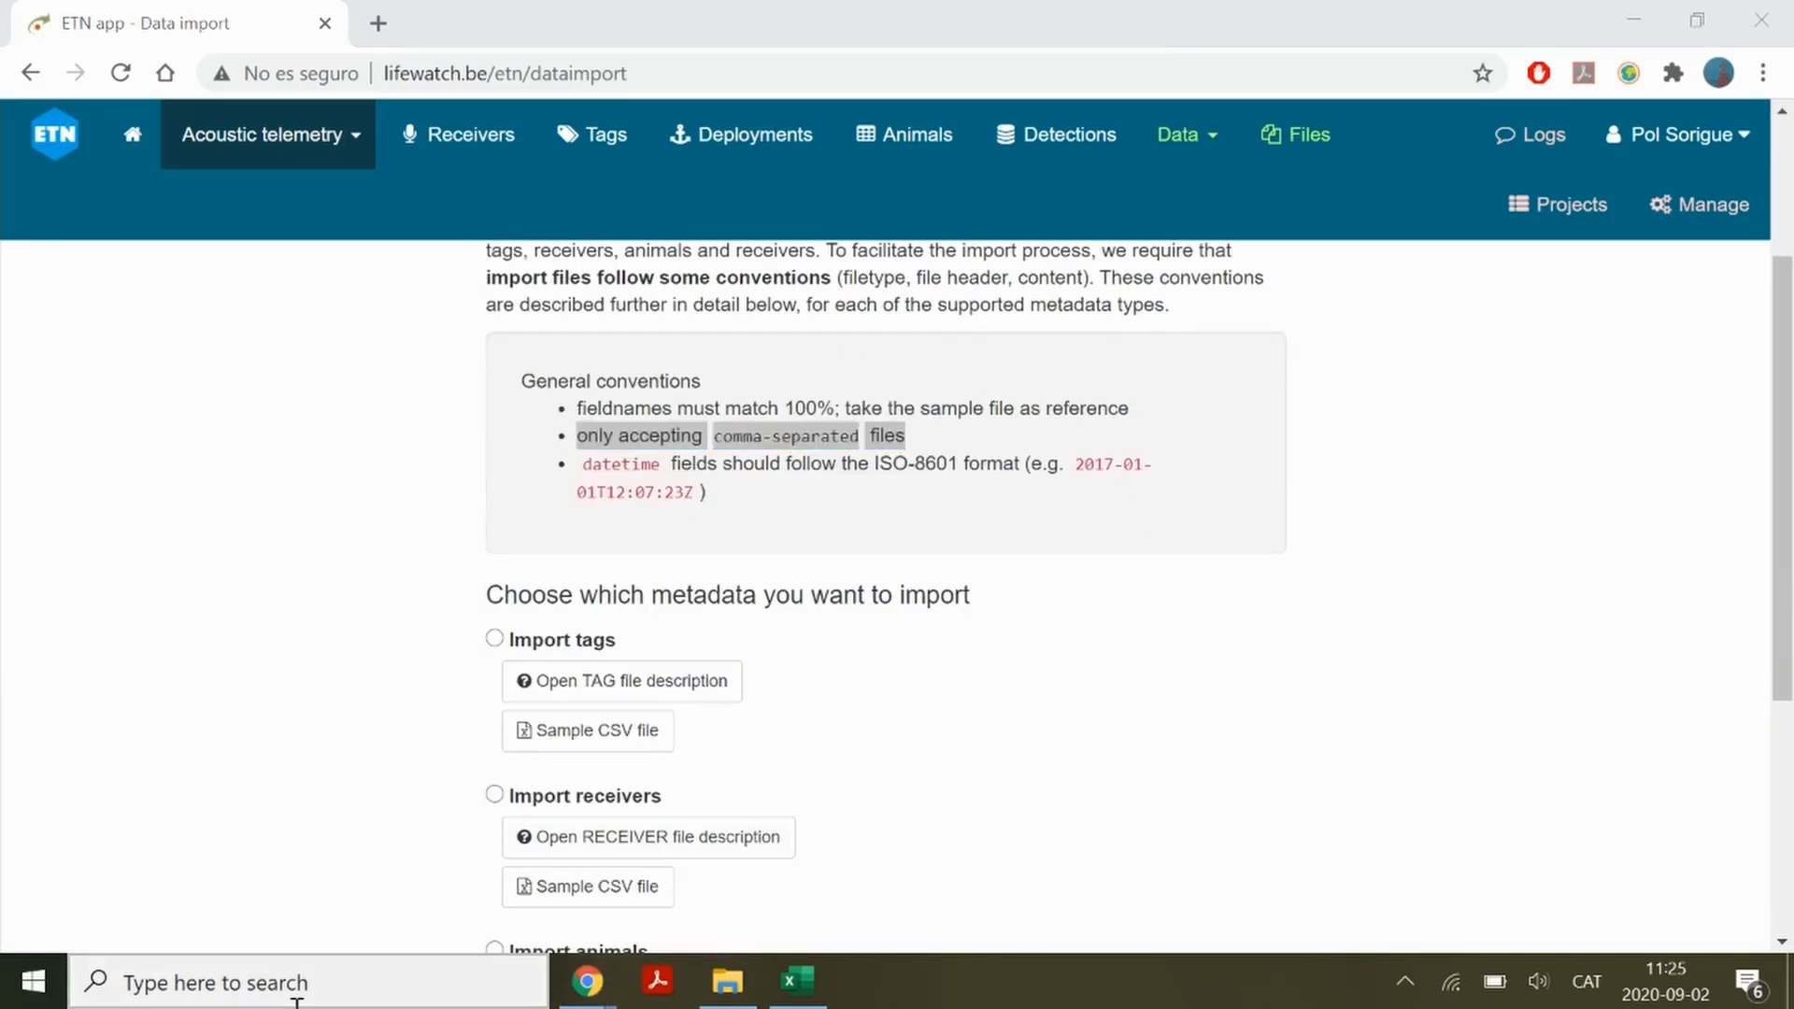
{"action": "type", "text": "control"}
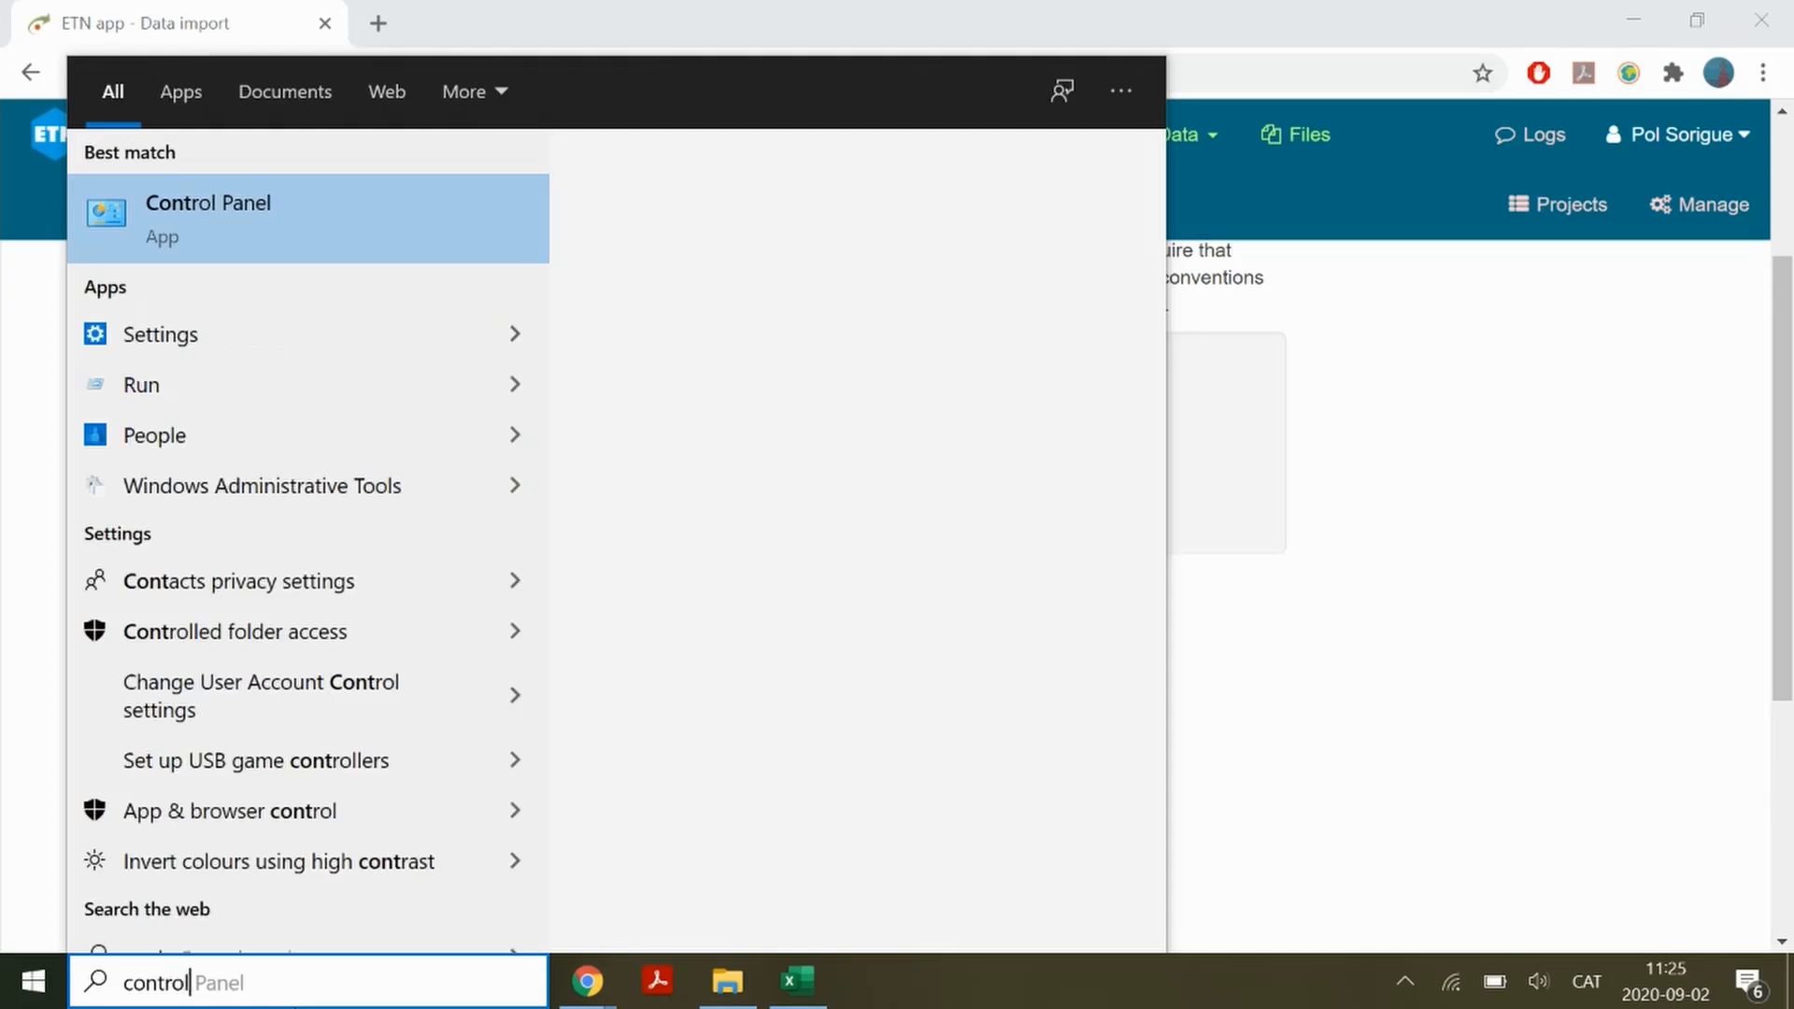
{"action": "key", "text": "Escape"}
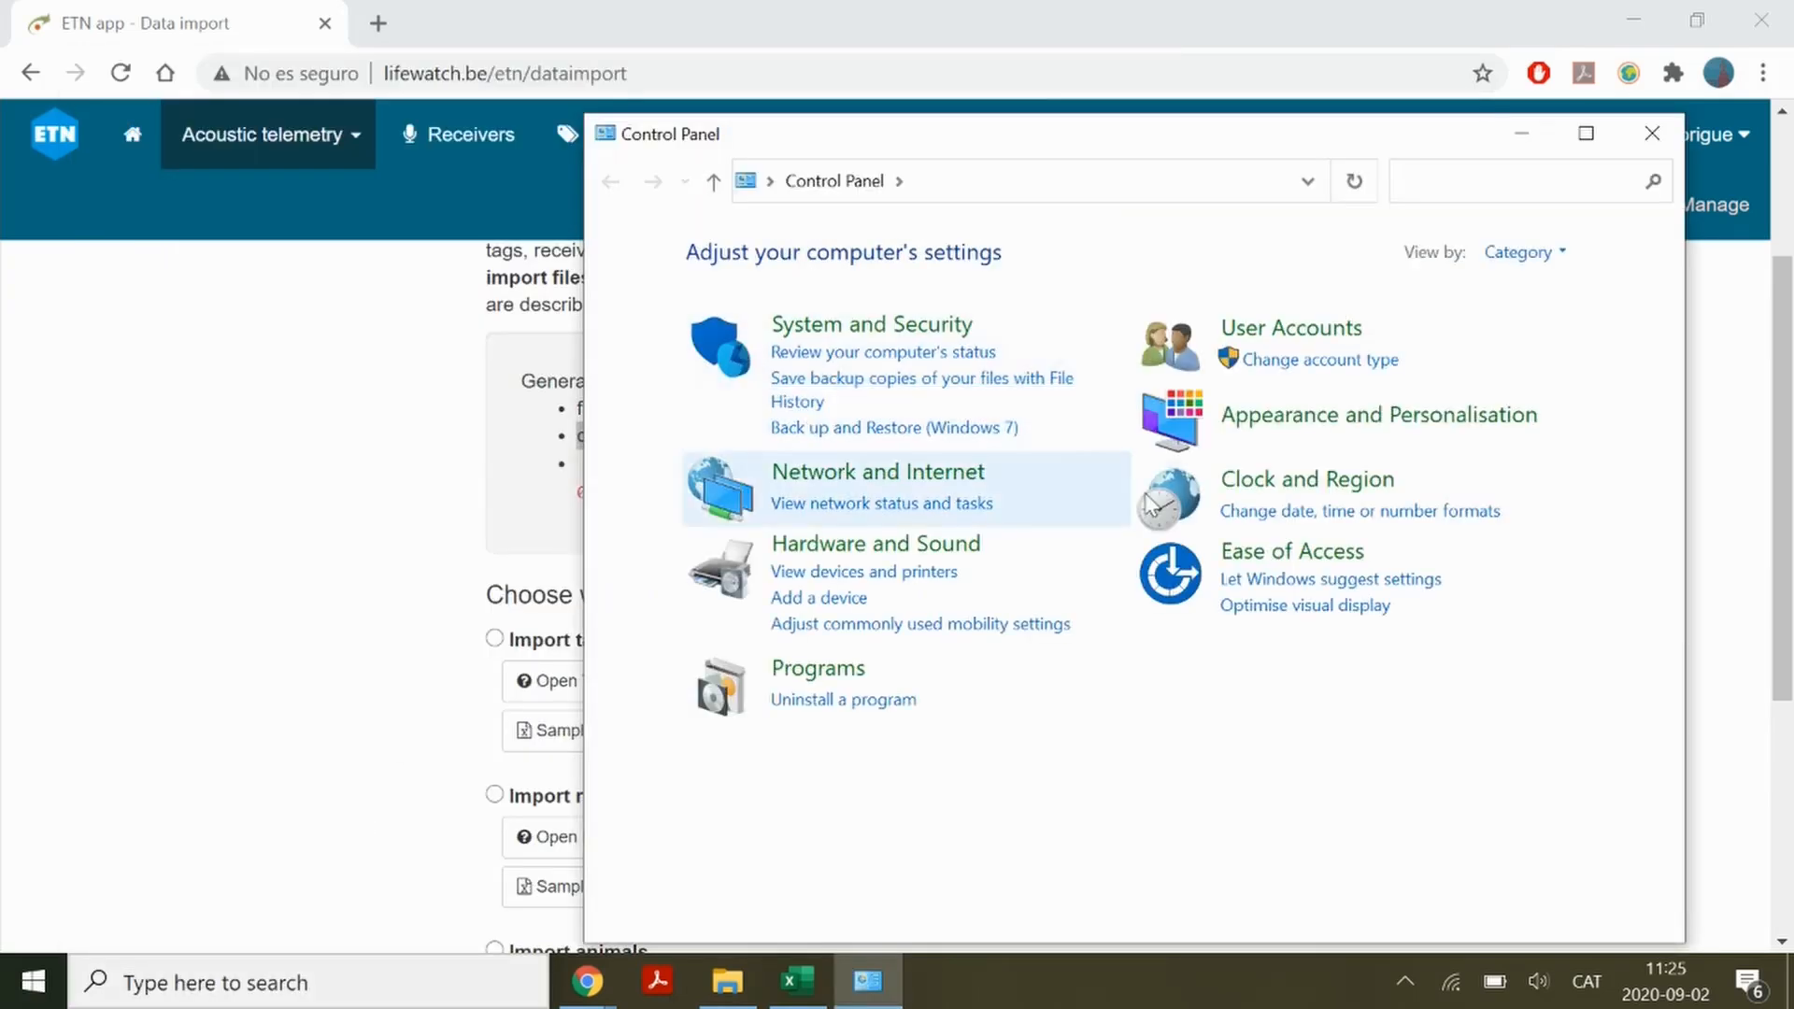
{"action": "left_click", "coordinate": [1341, 514]}
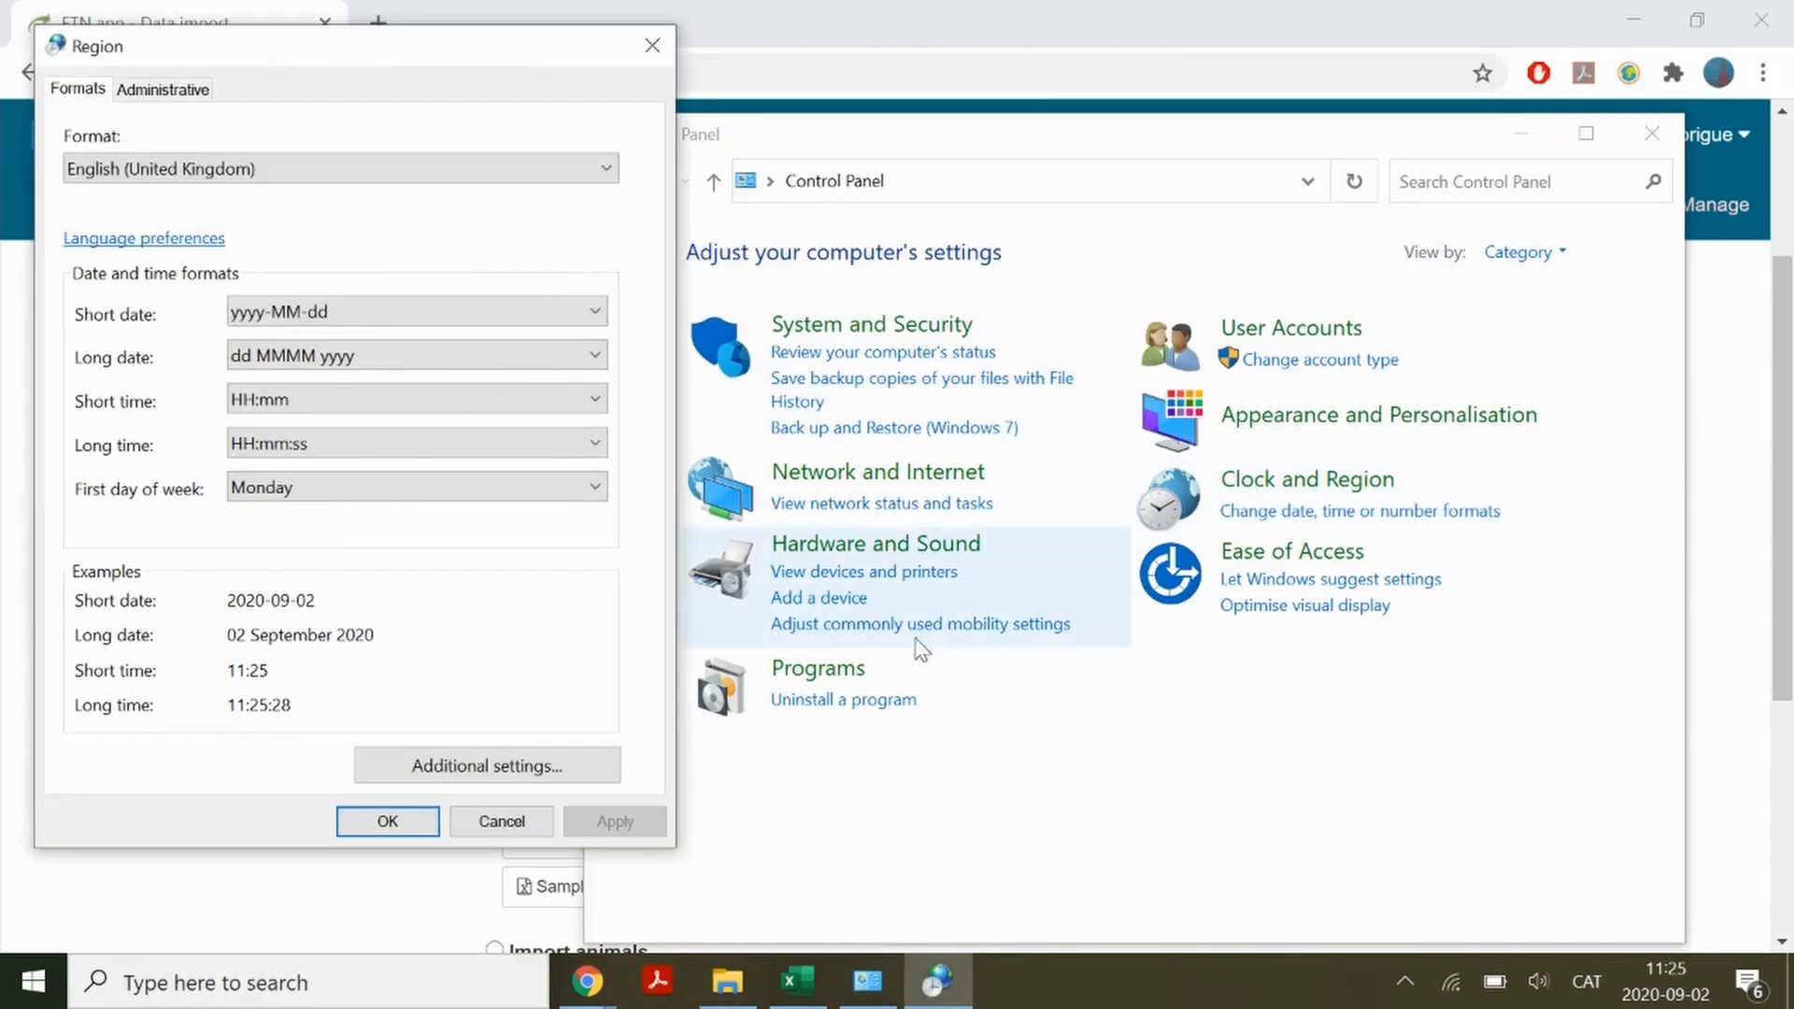
{"action": "left_click", "coordinate": [487, 766]}
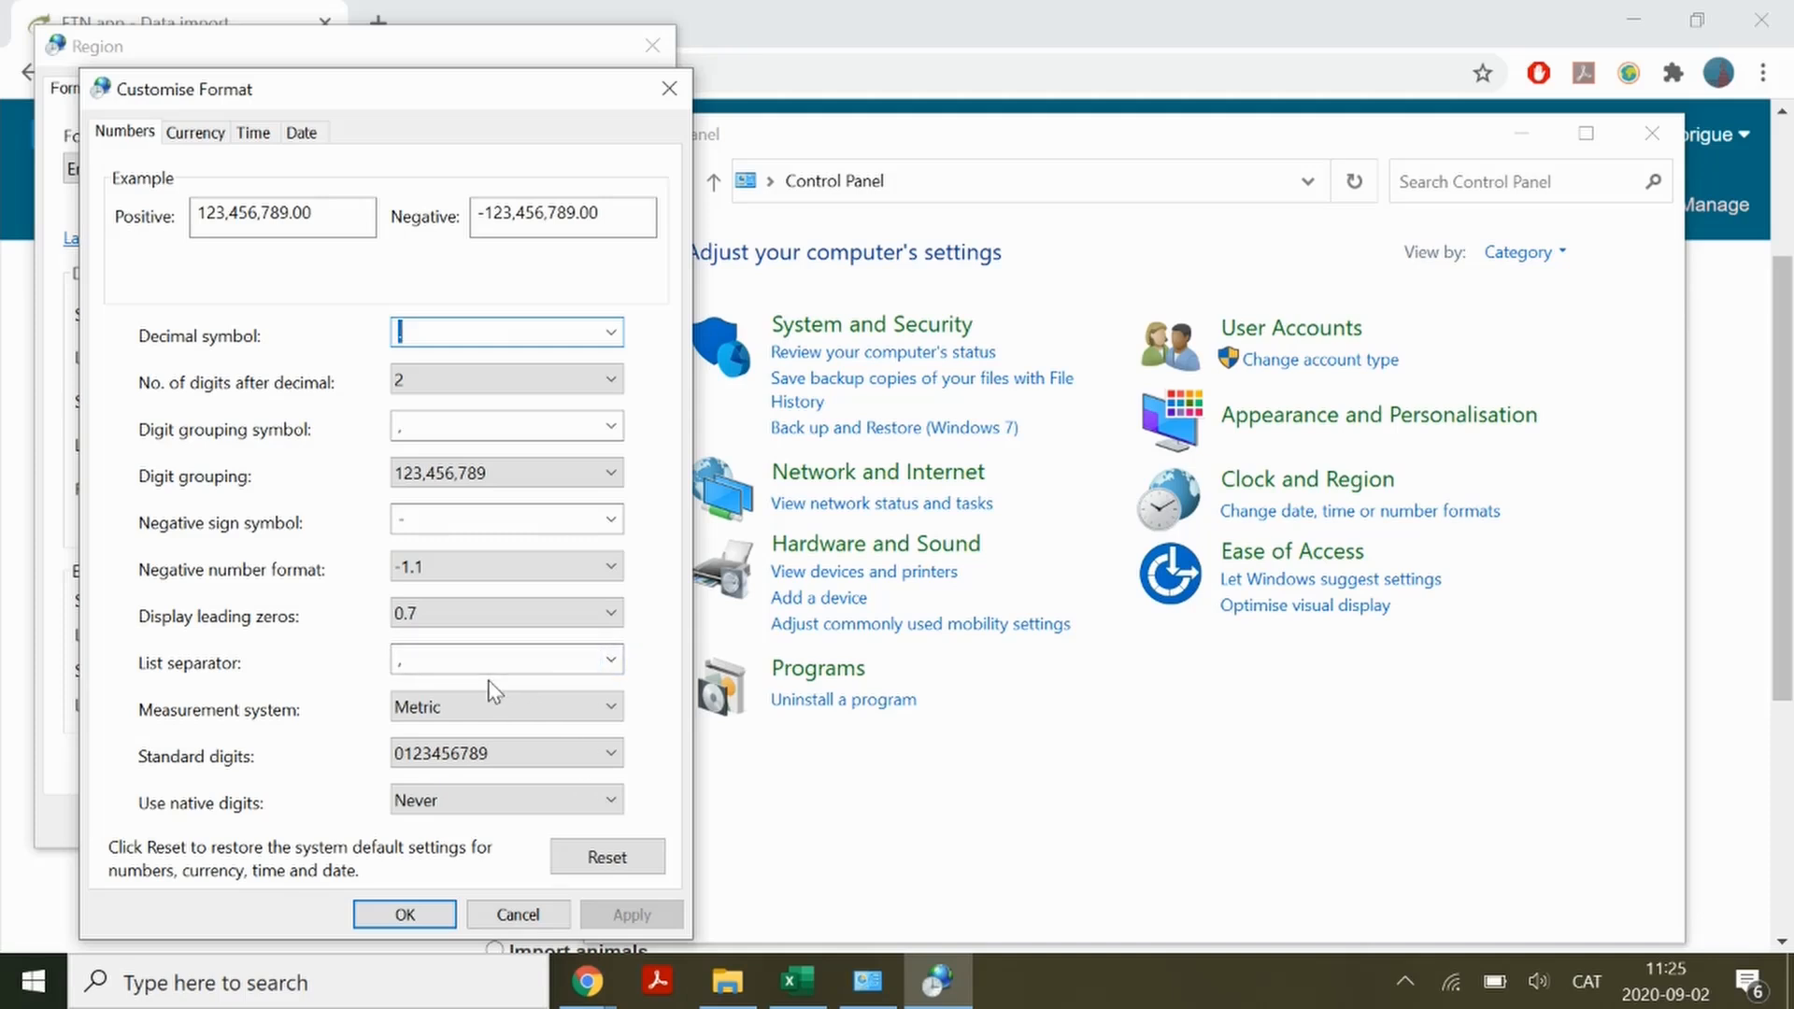
{"action": "left_click", "coordinate": [404, 914]}
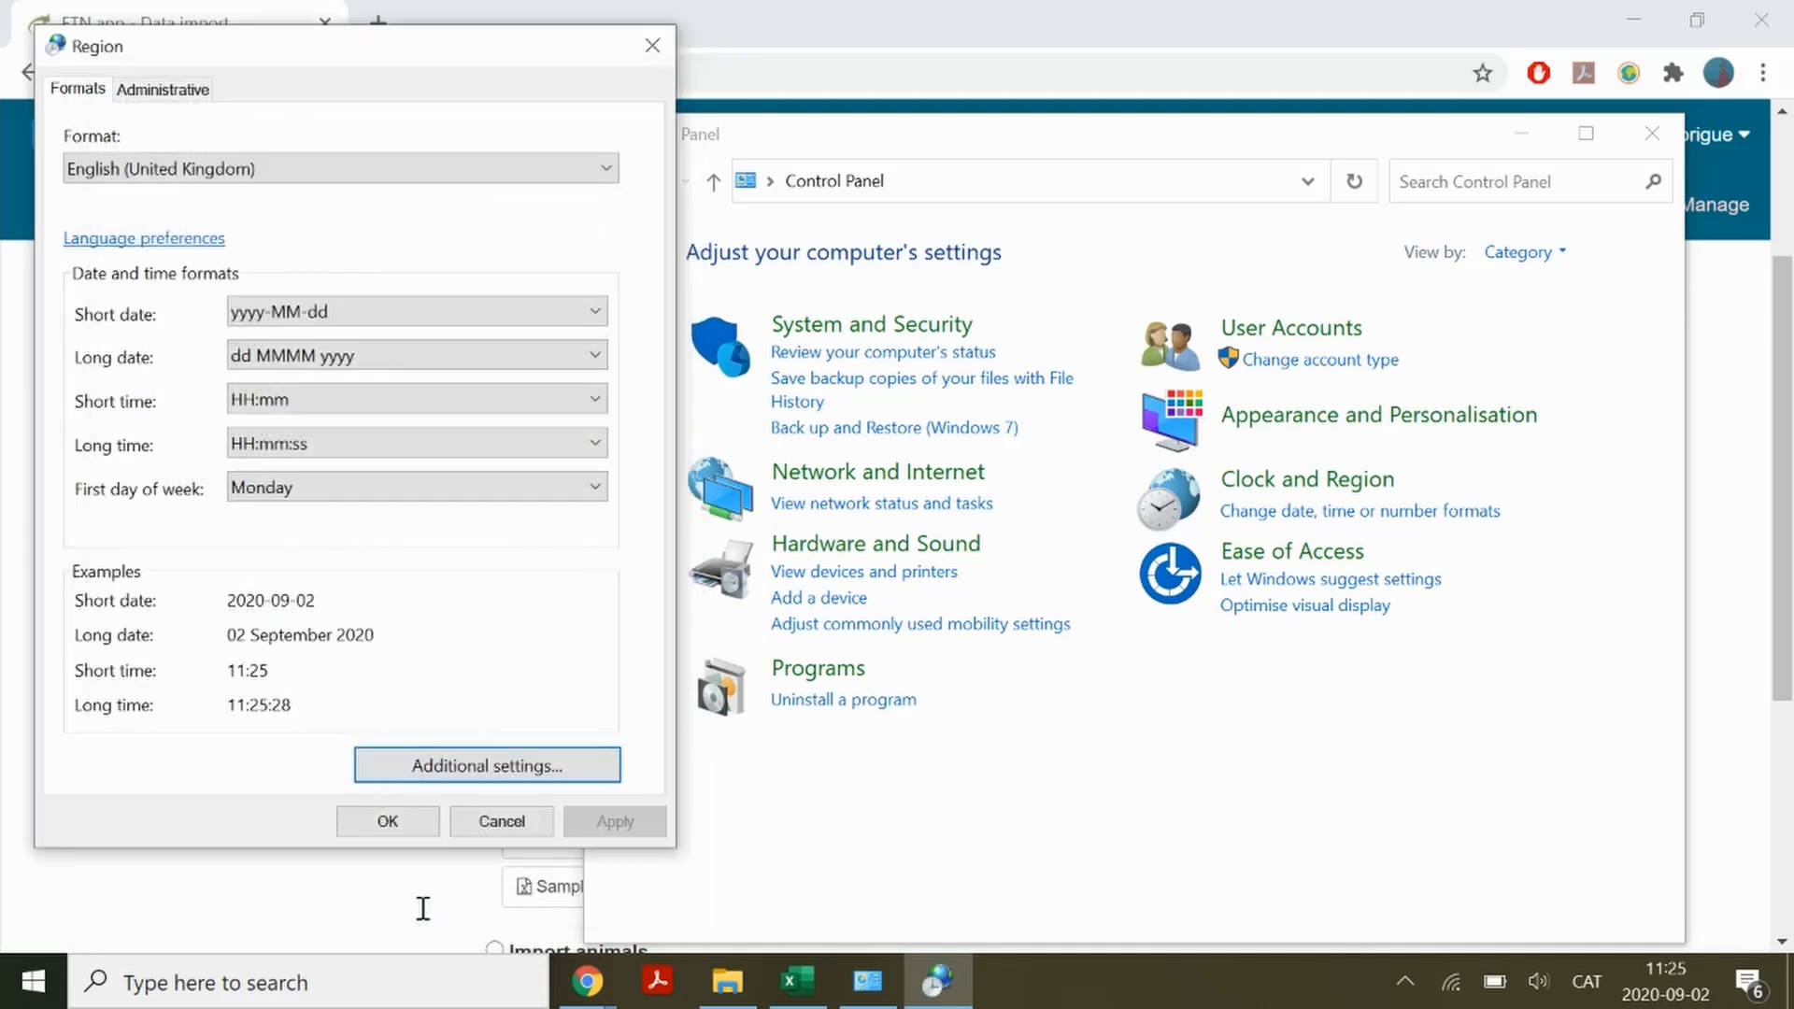
{"action": "left_click", "coordinate": [402, 814]}
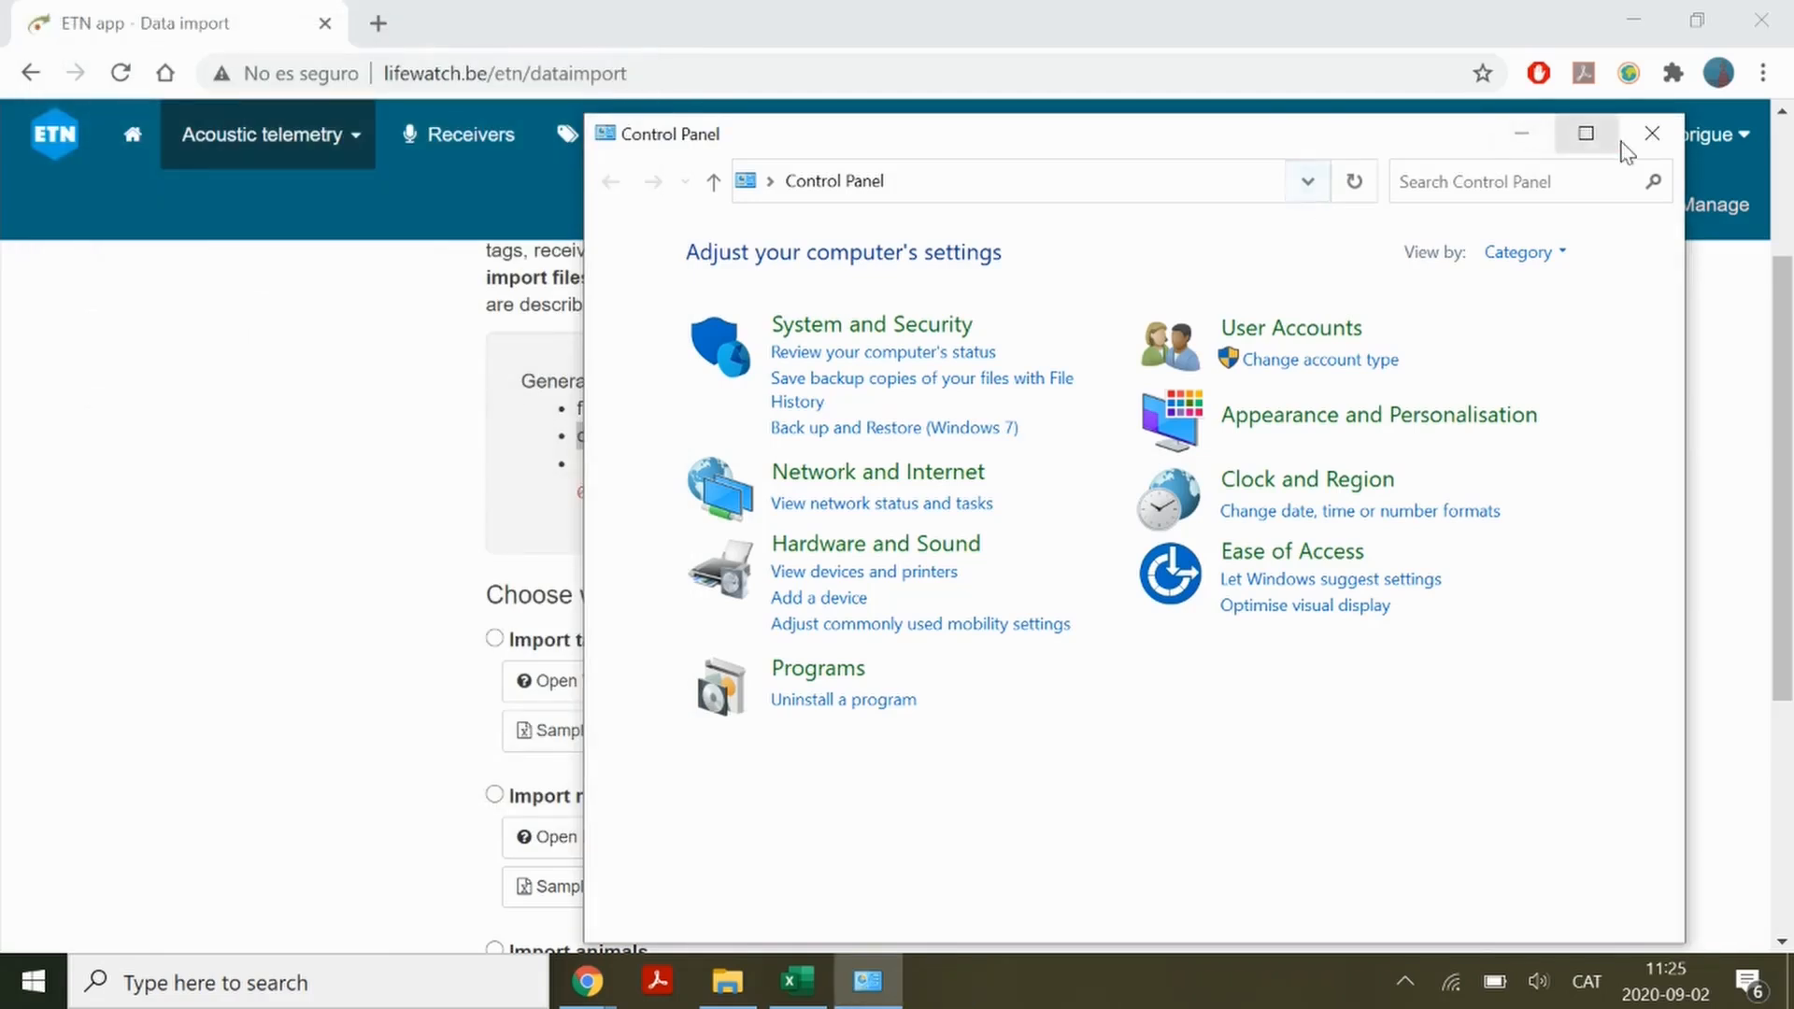
{"action": "left_click", "coordinate": [1652, 134]}
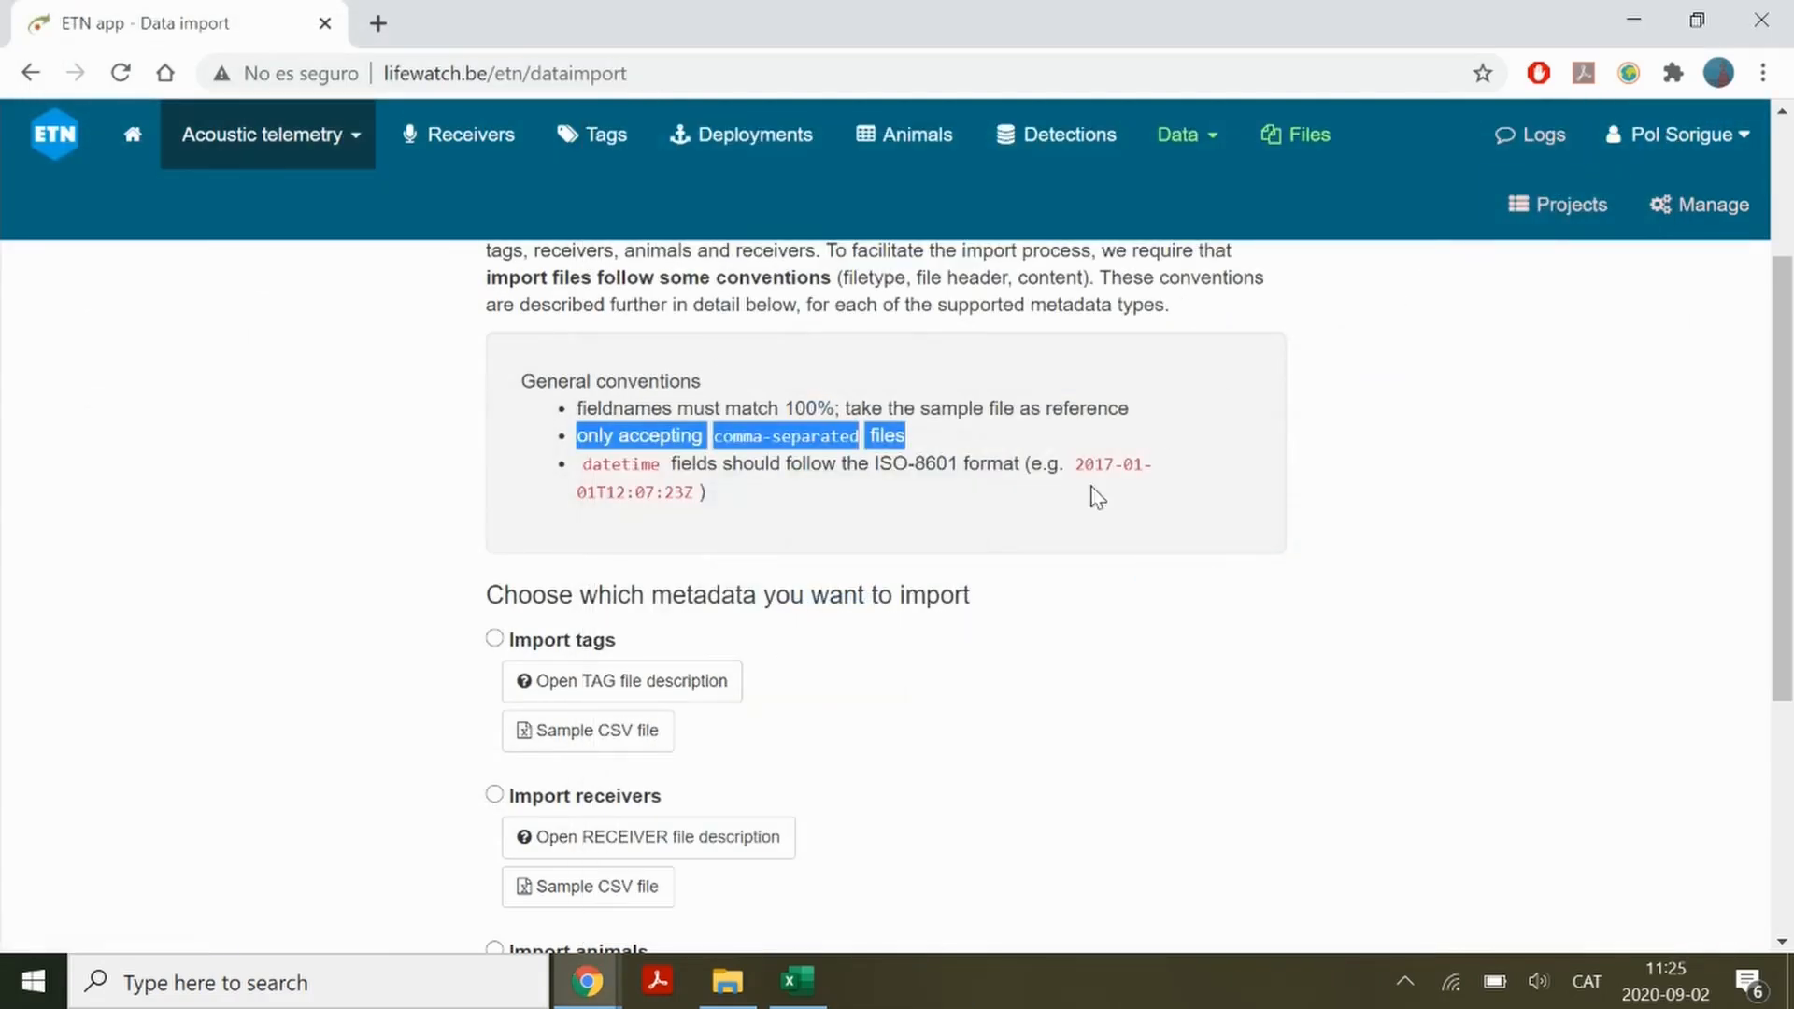
Download the sample CSV file for animal import and save it as sampleAnimals
{"action": "scroll", "coordinate": [877, 729], "scroll_direction": "down", "scroll_amount": 4}
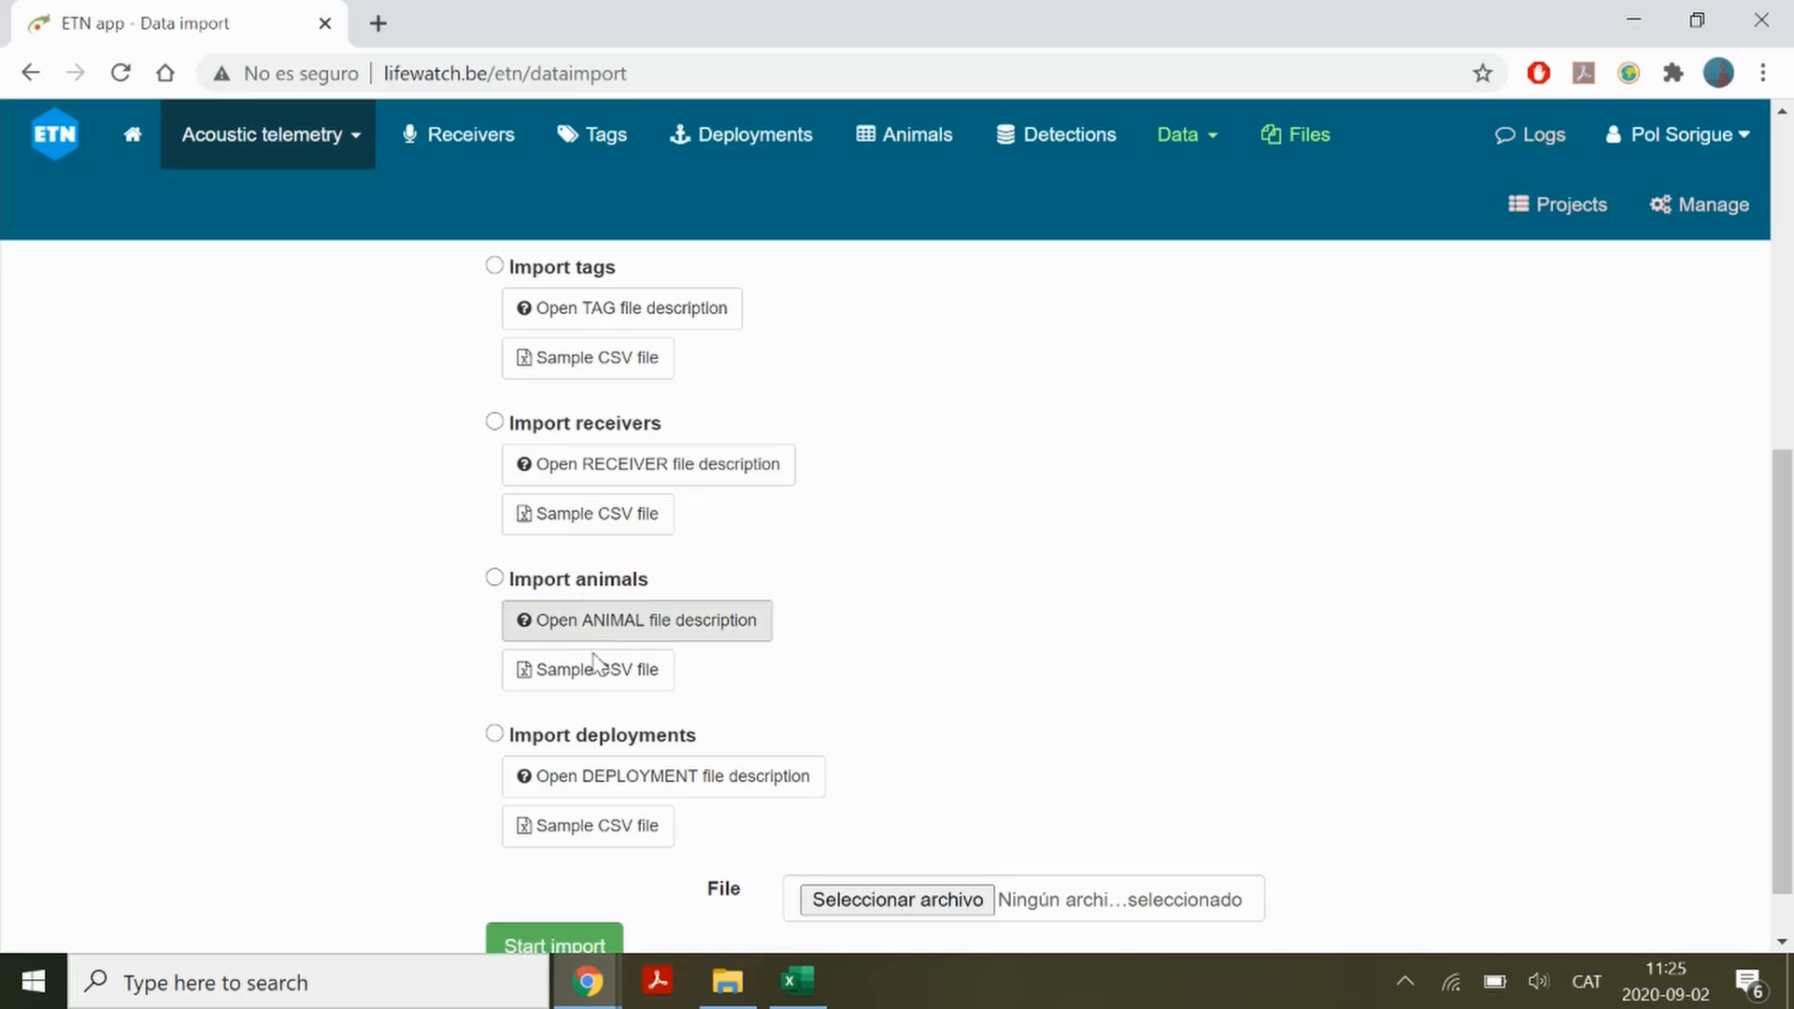
{"action": "left_click", "coordinate": [596, 687]}
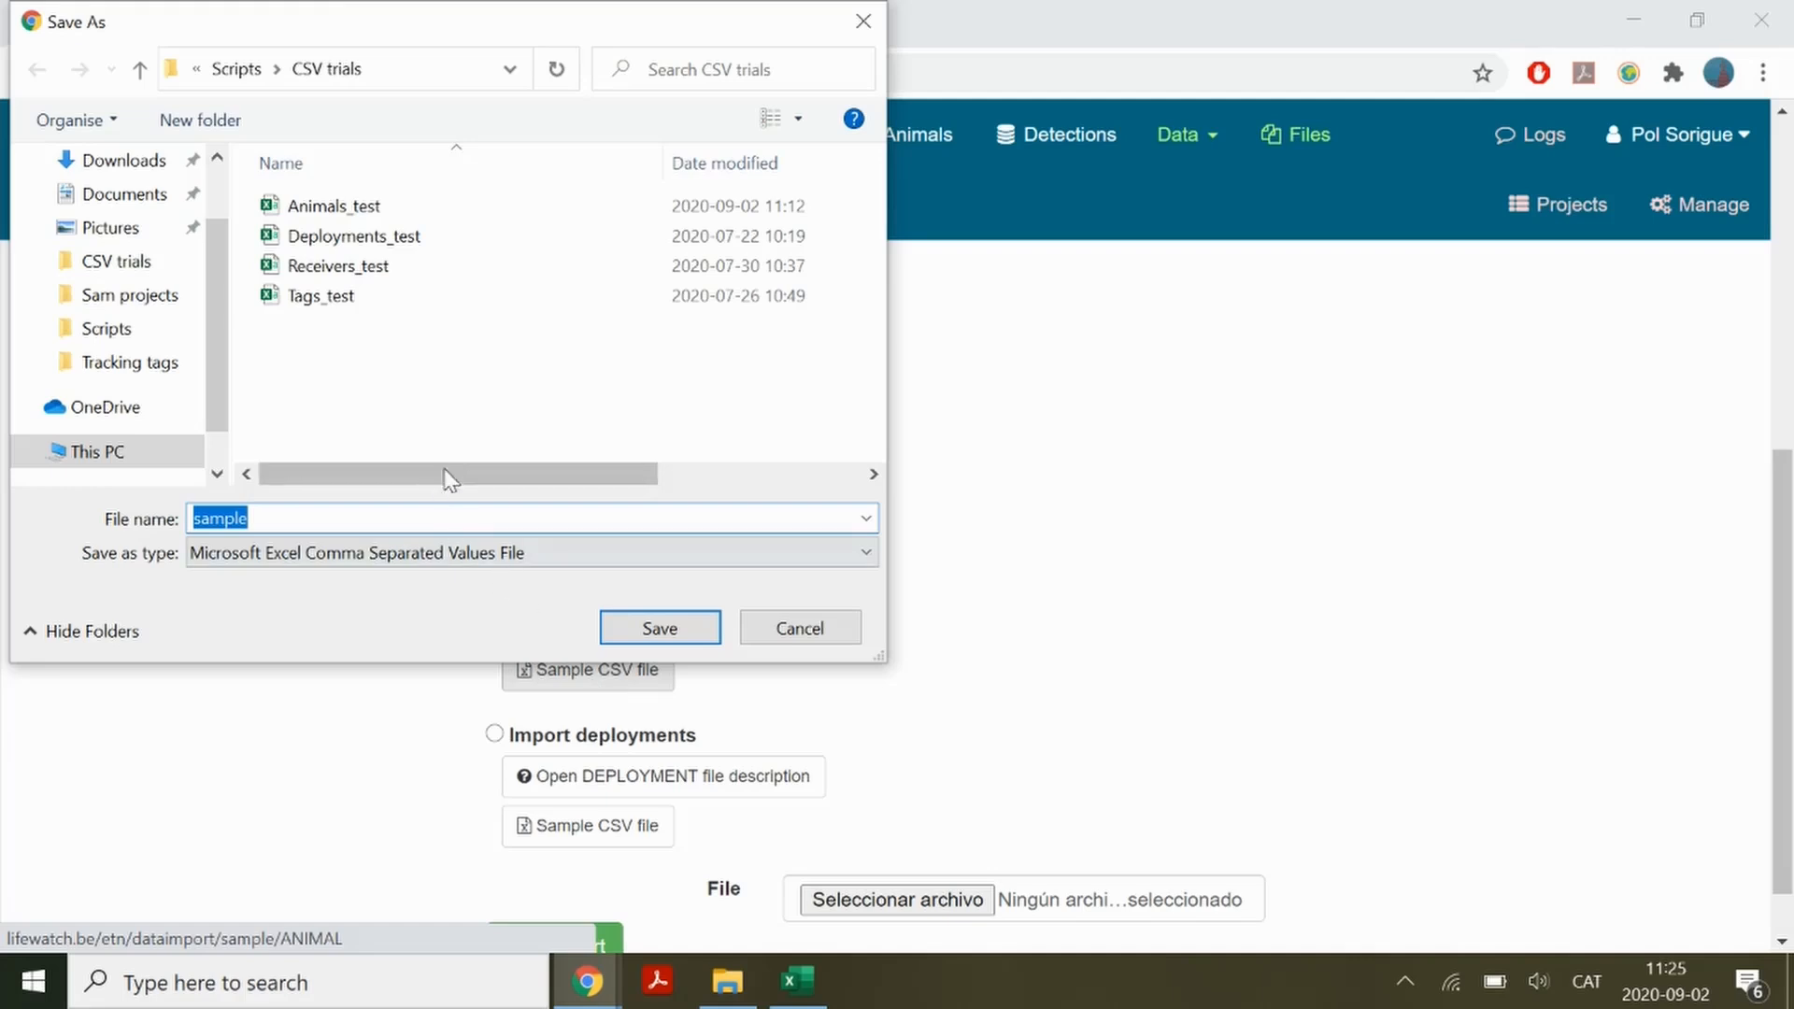
{"action": "left_click", "coordinate": [367, 516]}
{"action": "type", "text": "Ani"}
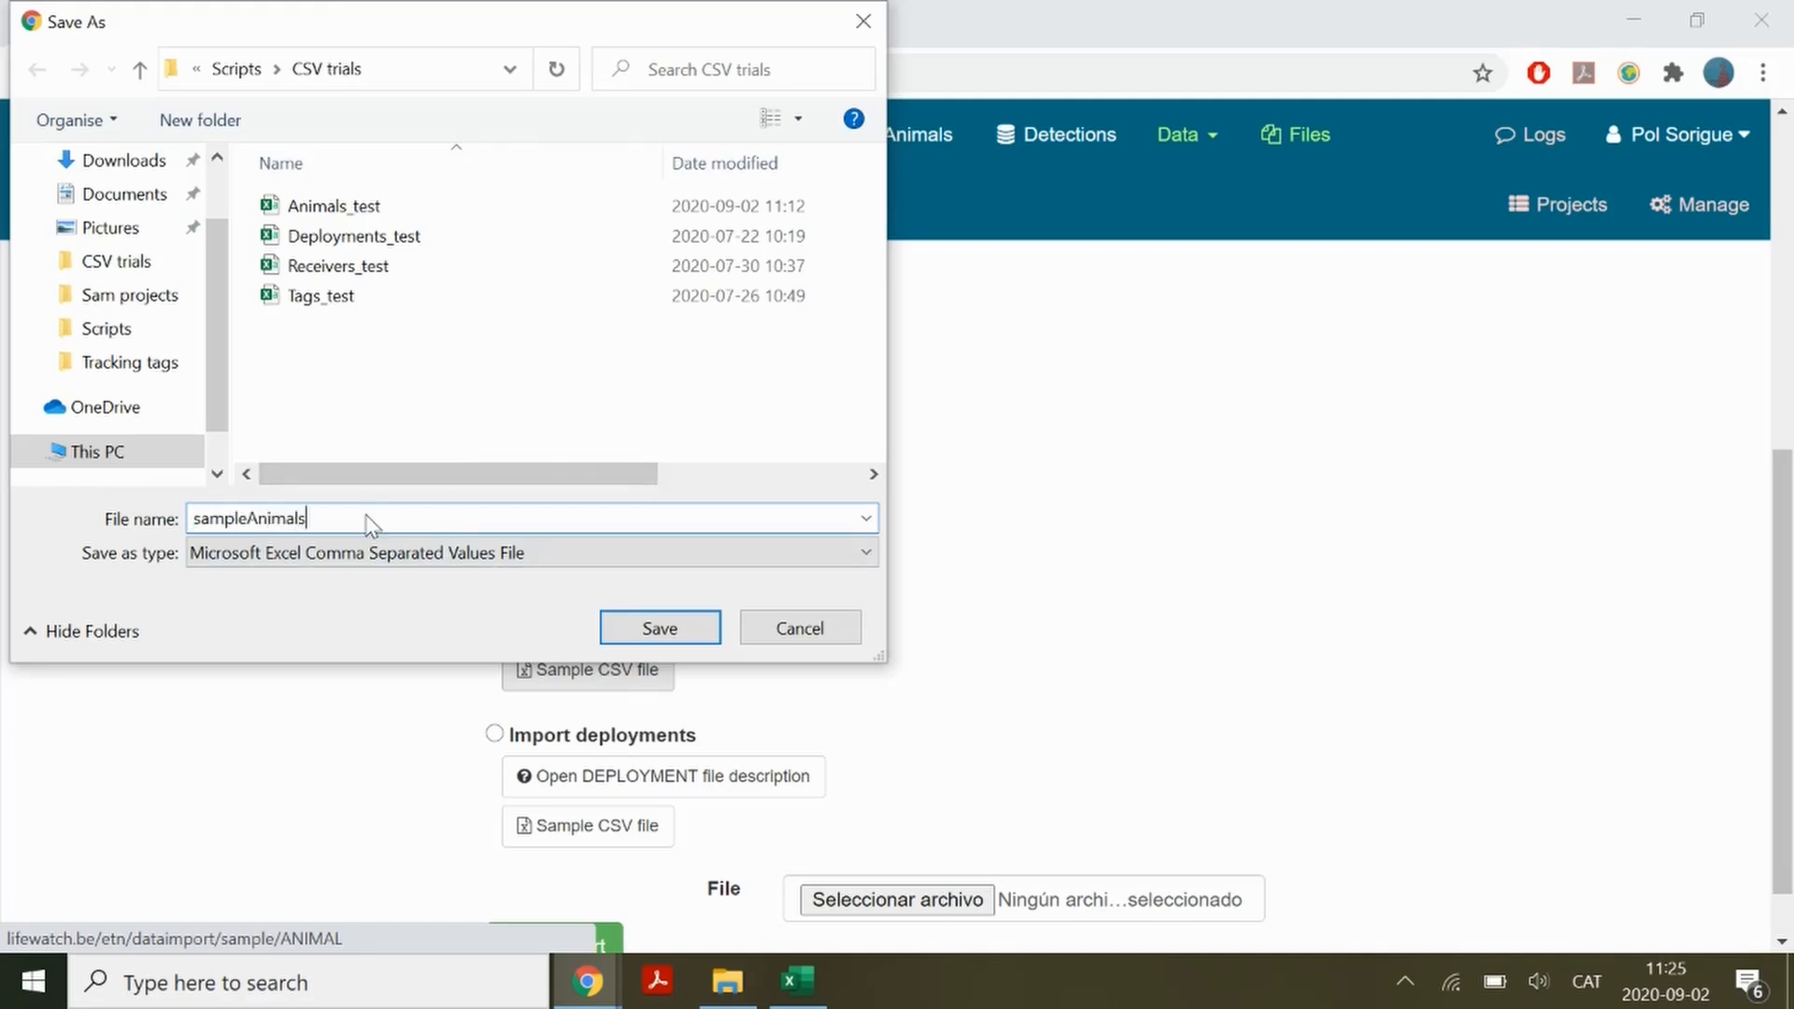
{"action": "type", "text": "mals"}
{"action": "key", "text": "Return"}
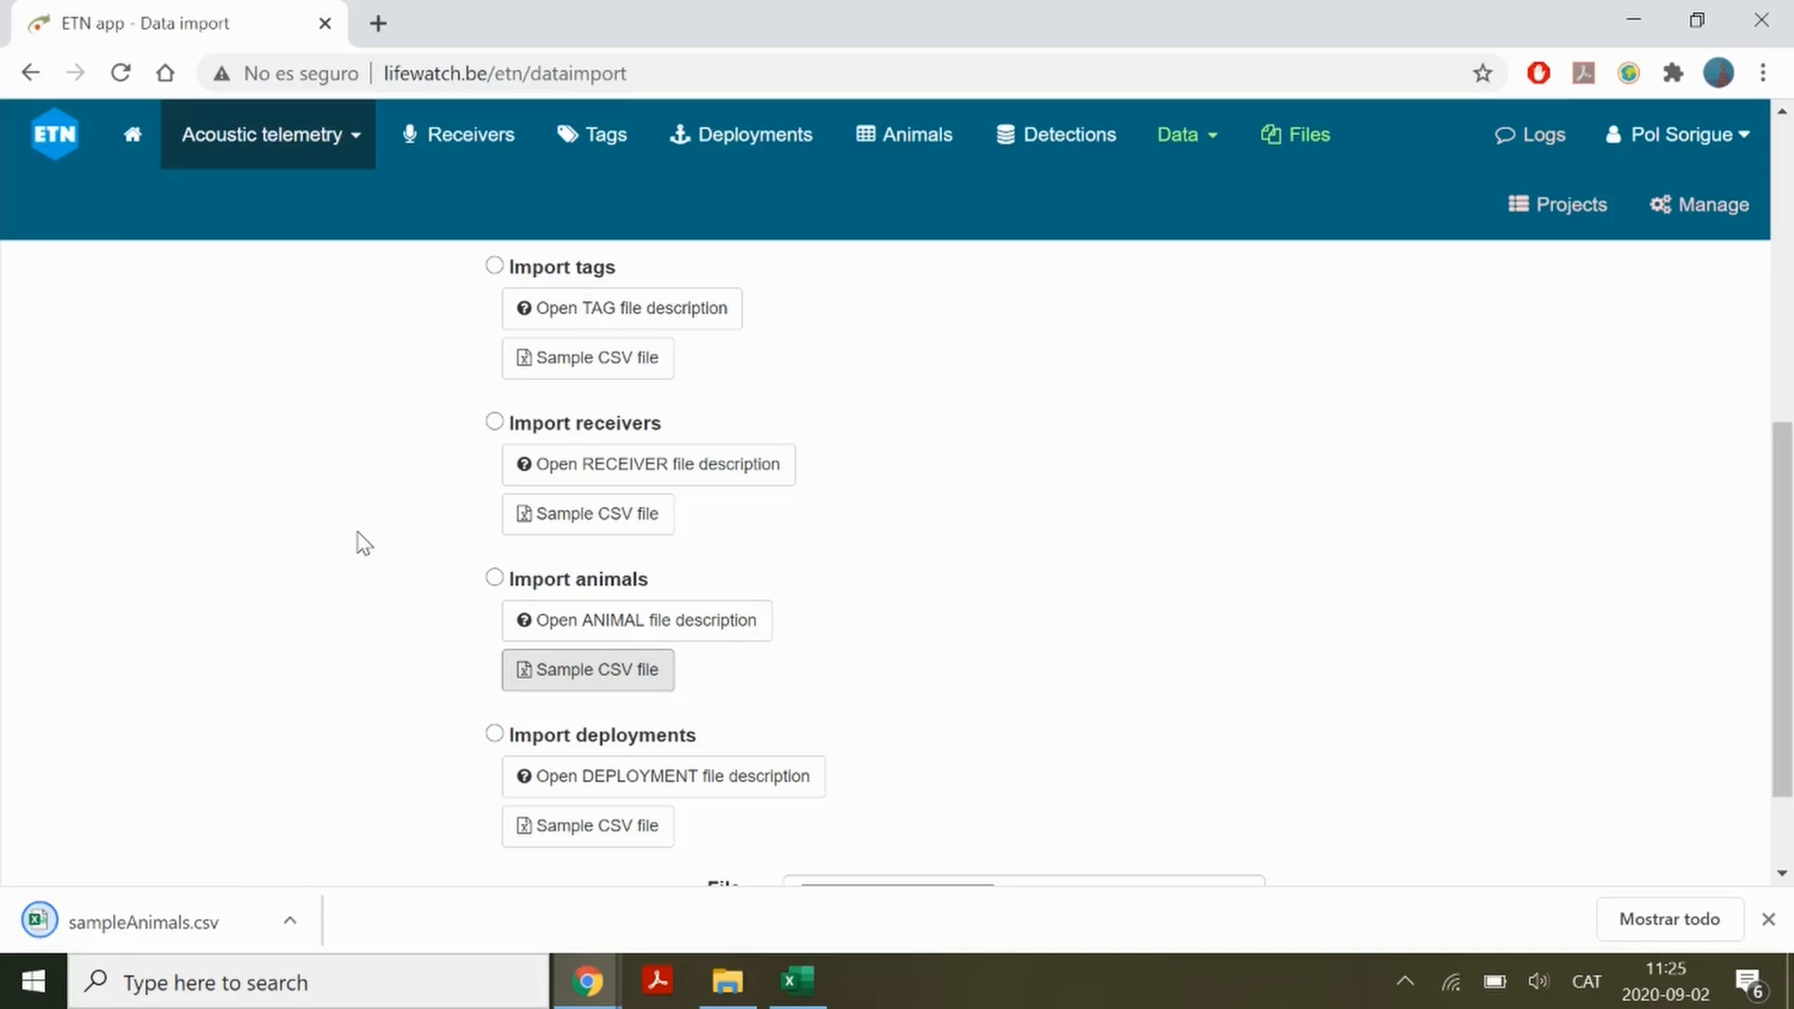
Open the downloaded sampleAnimals.csv to view its column headers, then close it
{"action": "left_click", "coordinate": [199, 914]}
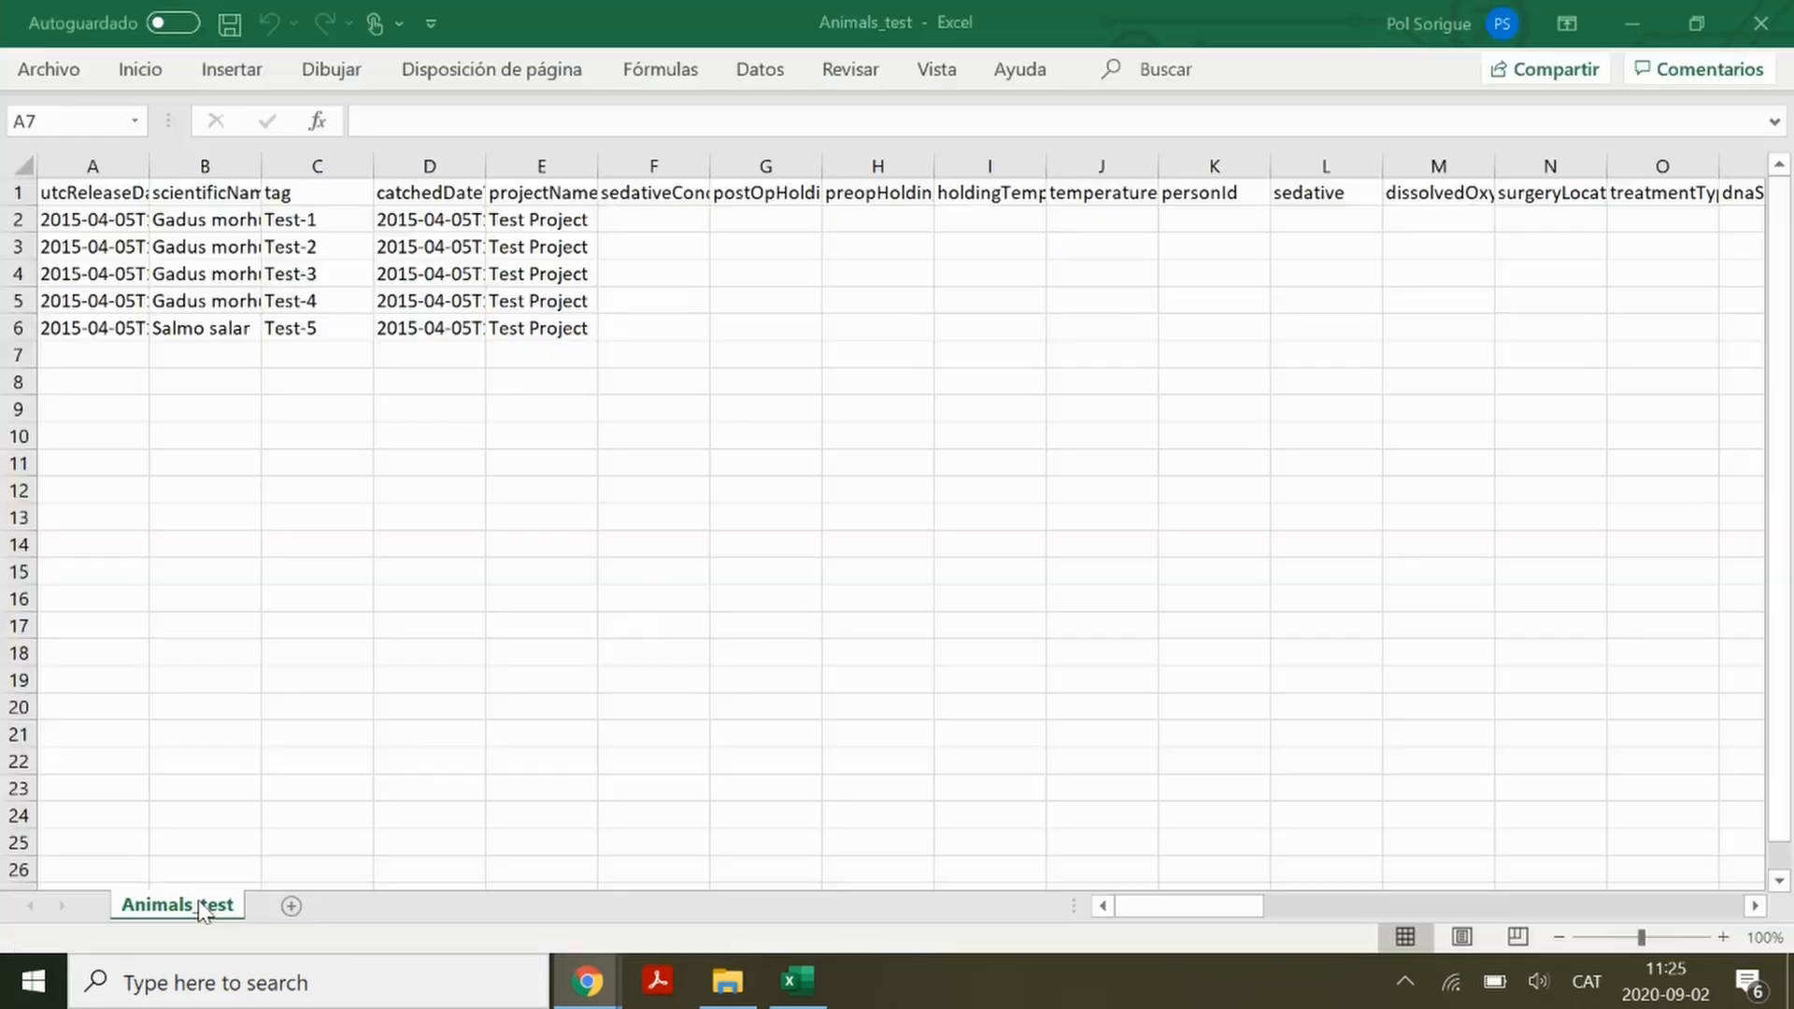
{"action": "left_click", "coordinate": [254, 843]}
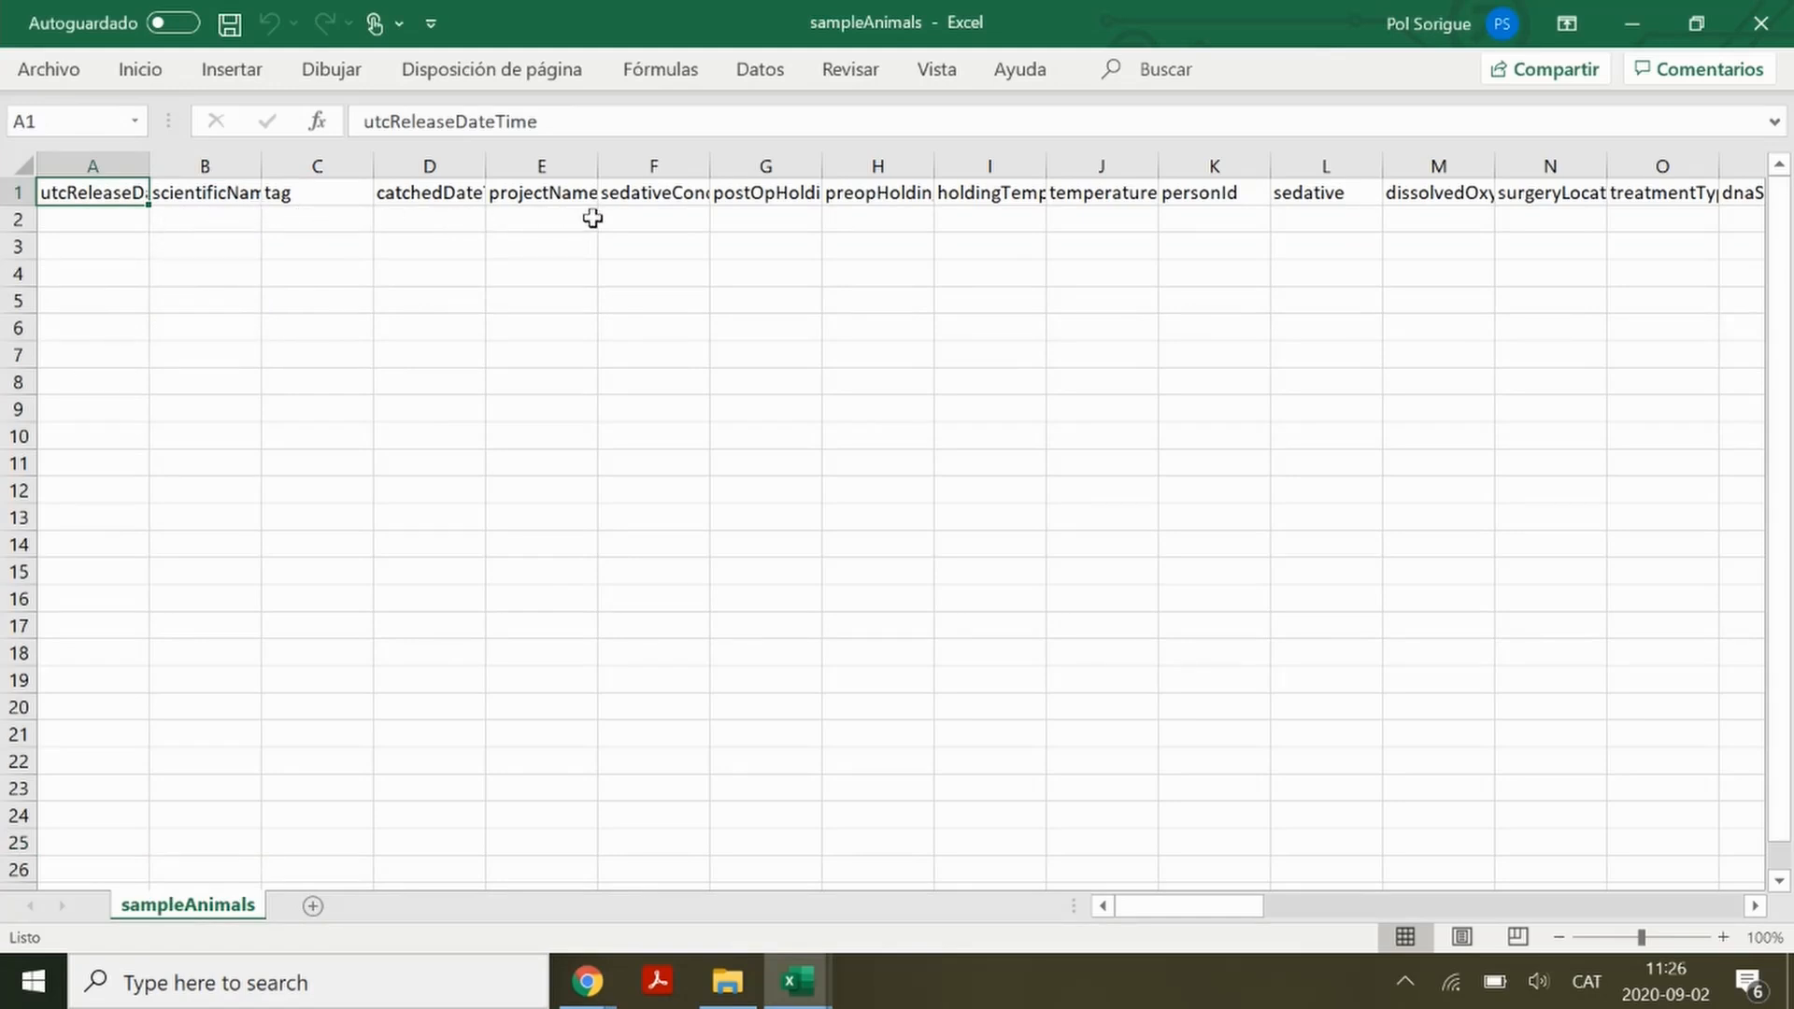
{"action": "left_click", "coordinate": [1783, 23]}
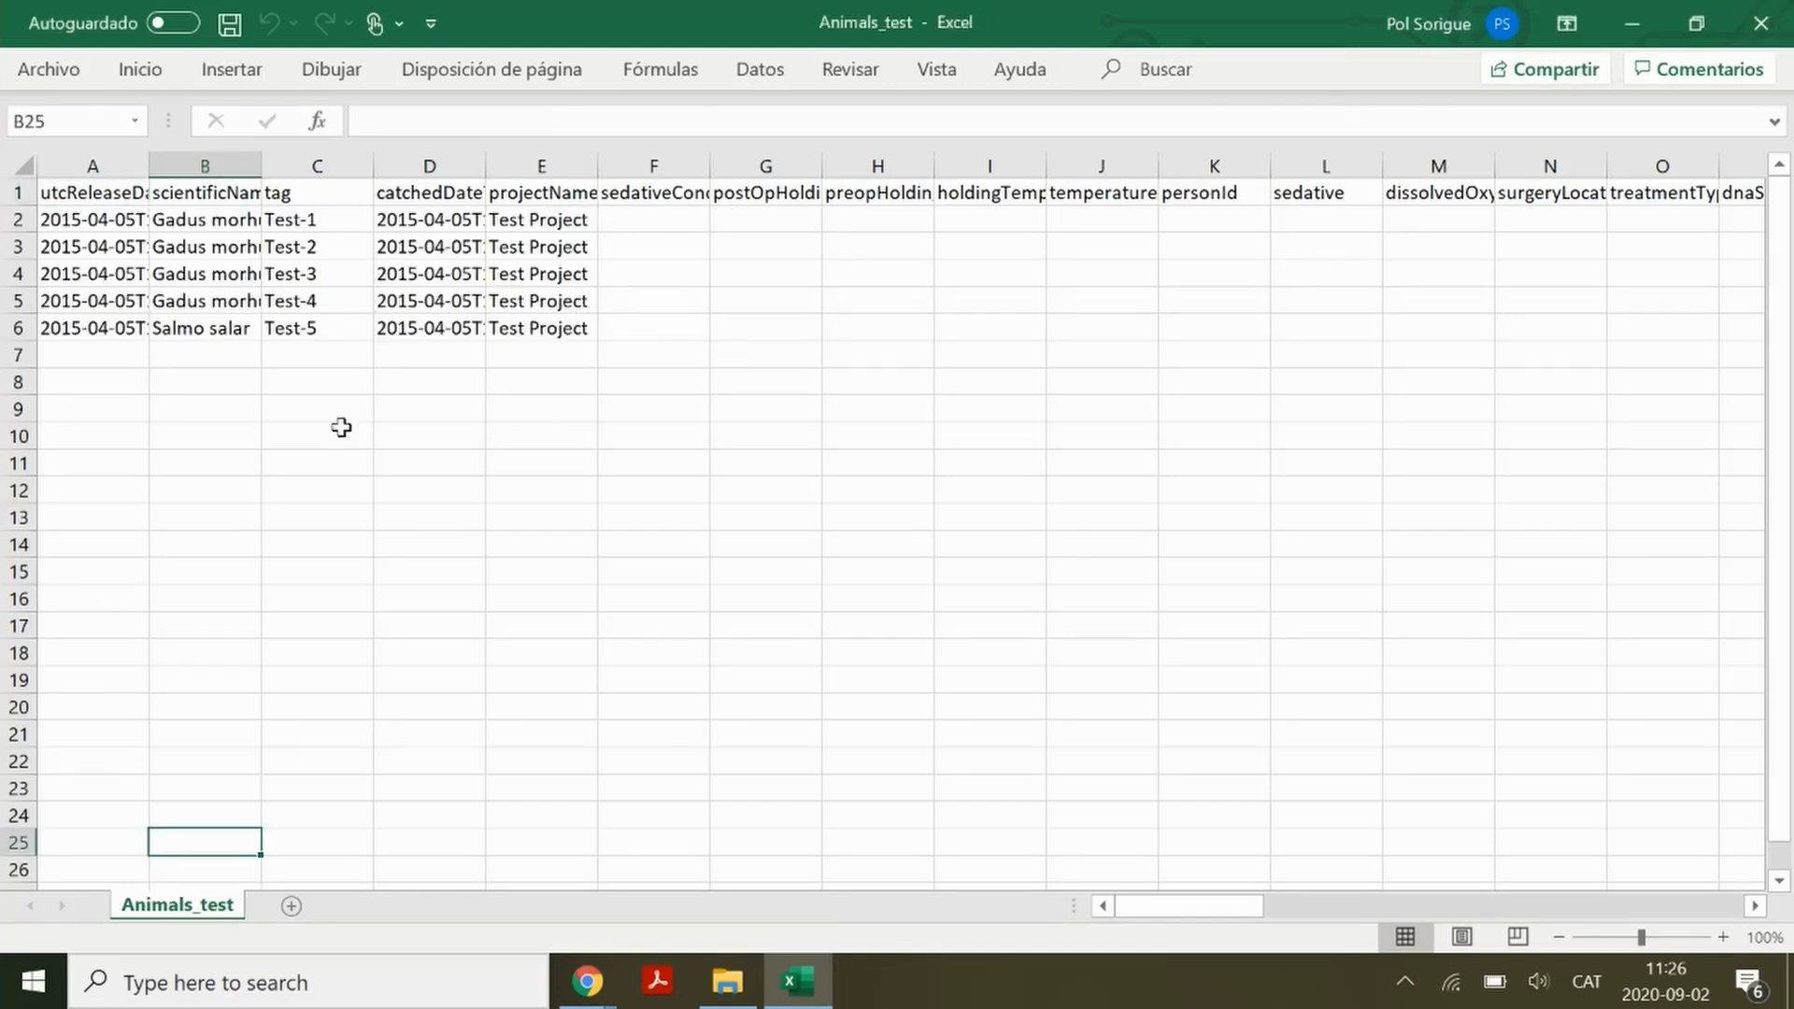
Autofit the widths of the utcReleaseDateTime, scientificName and catchedDateTime columns in Animals_test
{"action": "double_click", "coordinate": [149, 165]}
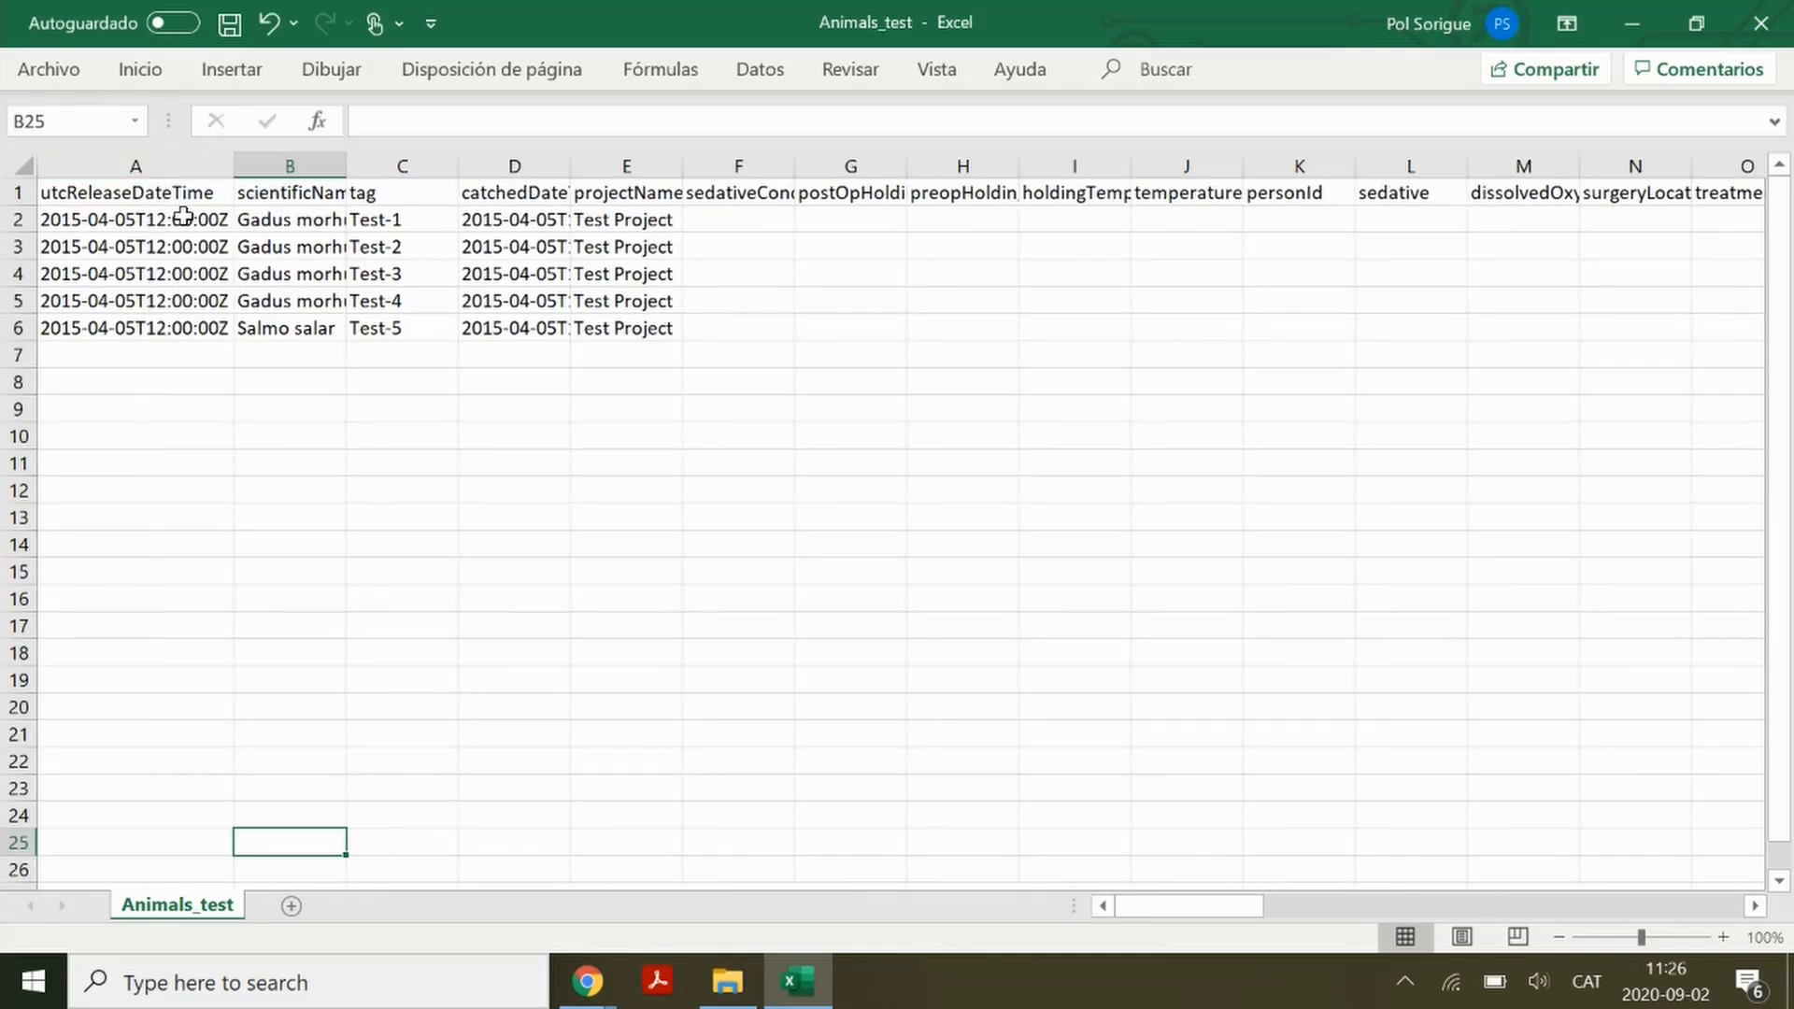
{"action": "left_click", "coordinate": [183, 216]}
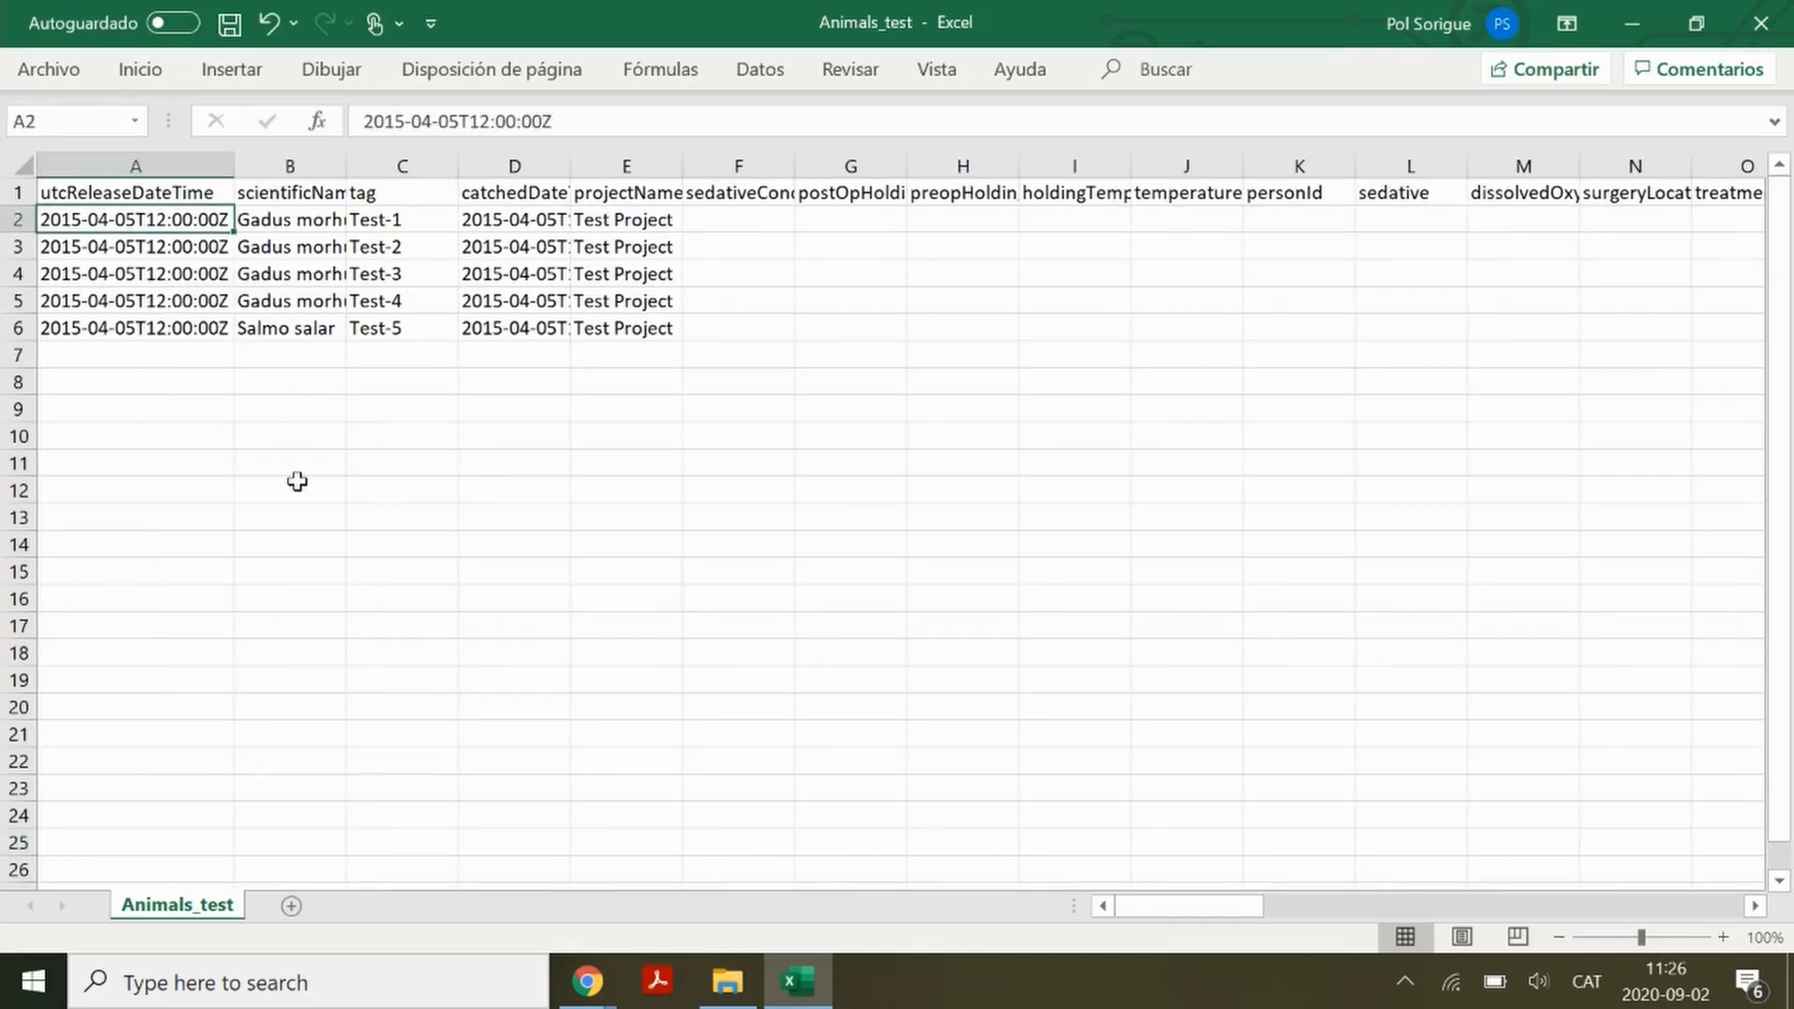
{"action": "double_click", "coordinate": [346, 161]}
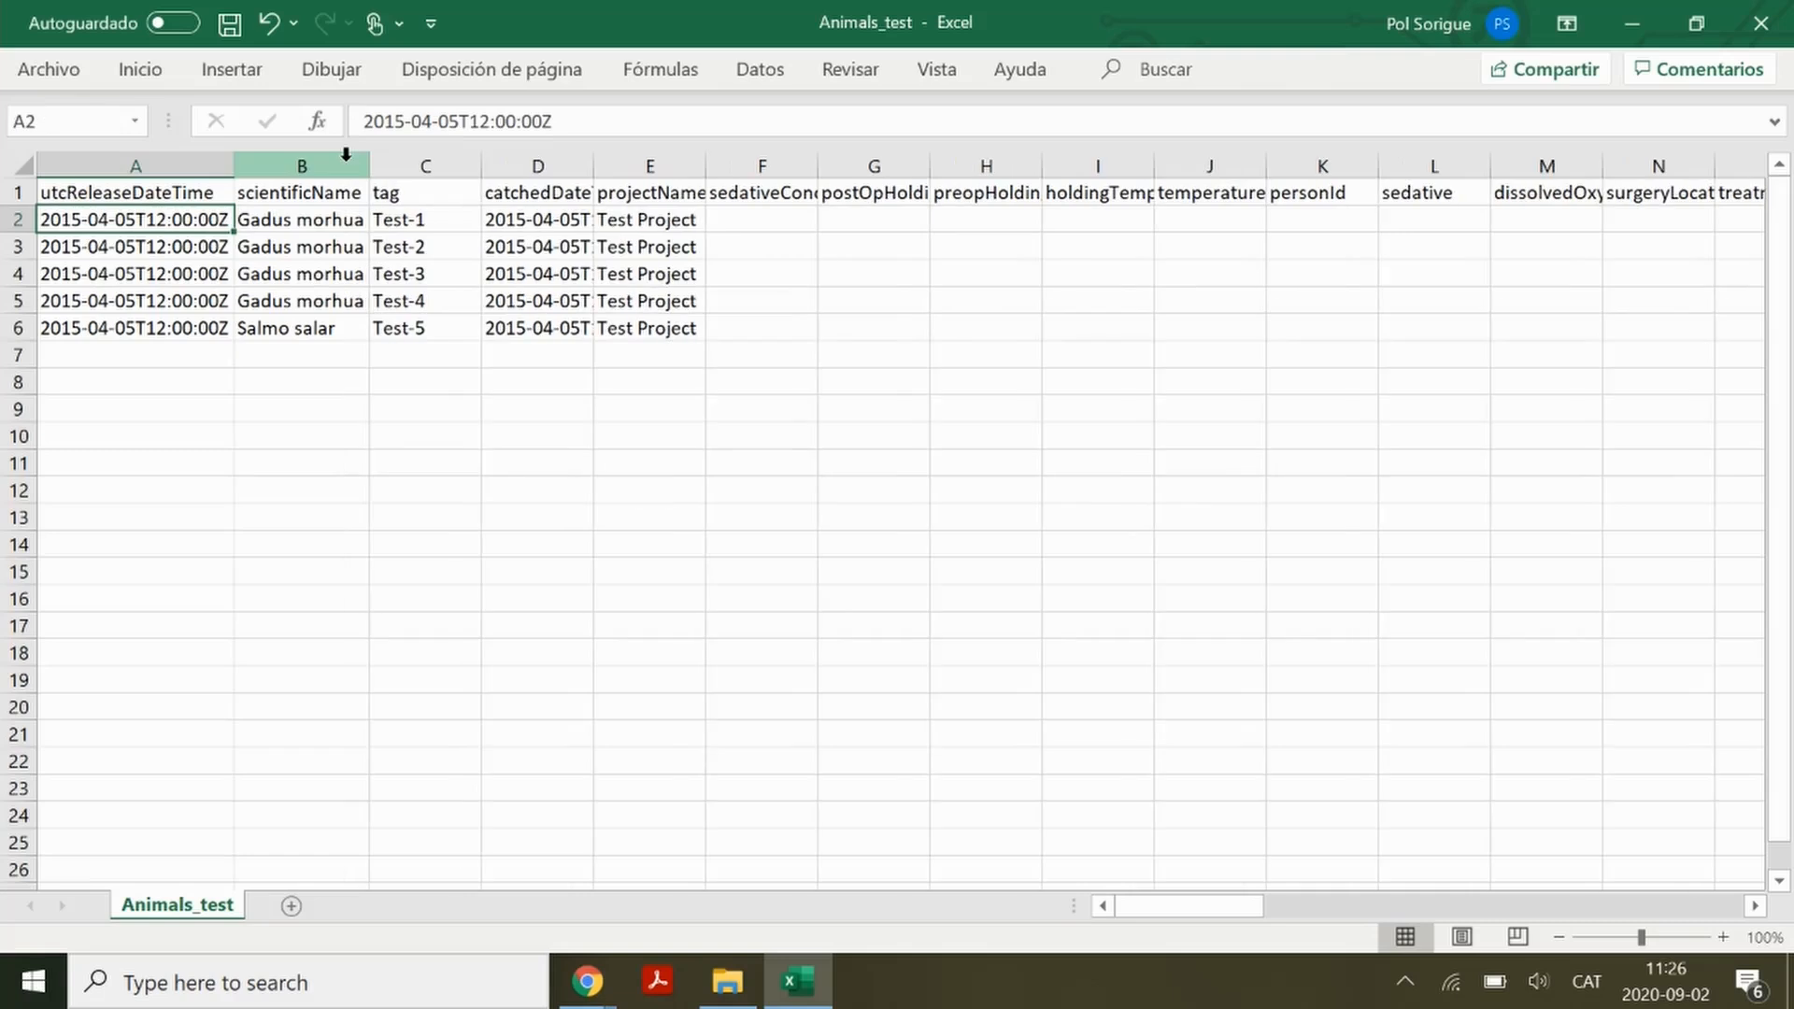
{"action": "double_click", "coordinate": [593, 172]}
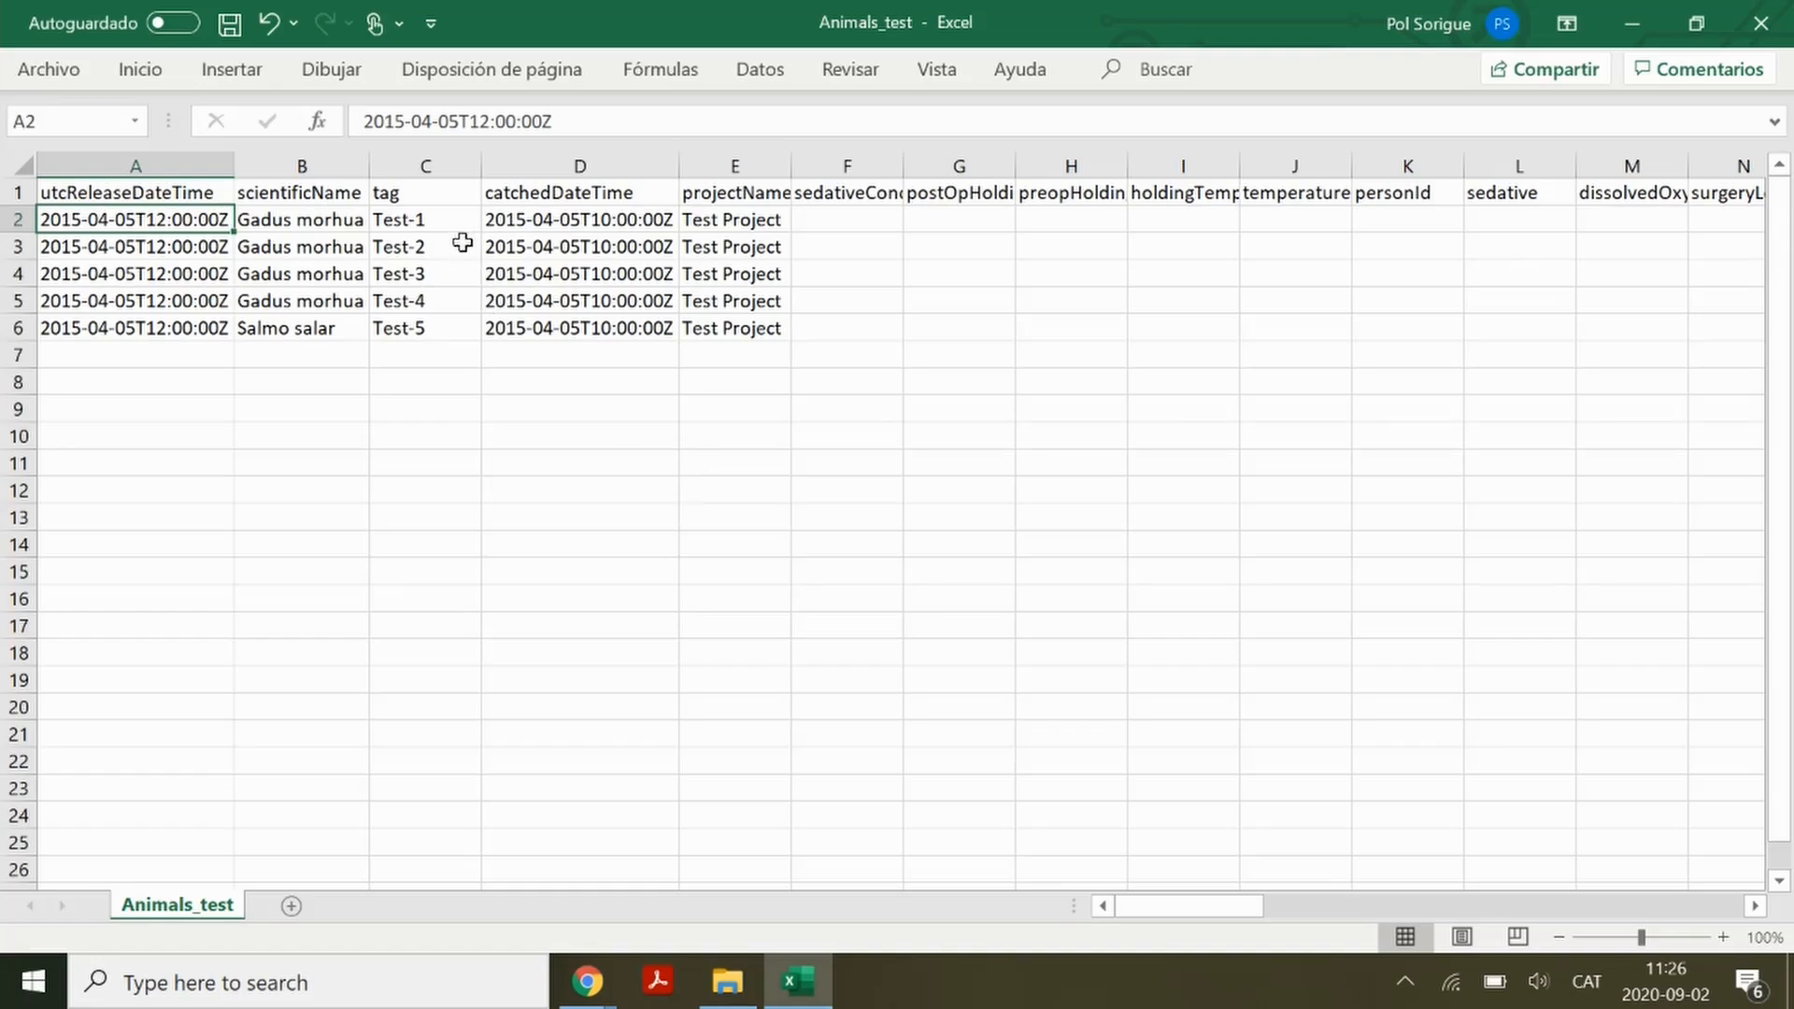
Review the tag and projectName values and the header row out to the tagSerialNumber column
{"action": "left_click_drag", "start_coordinate": [452, 217], "coordinate": [455, 327]}
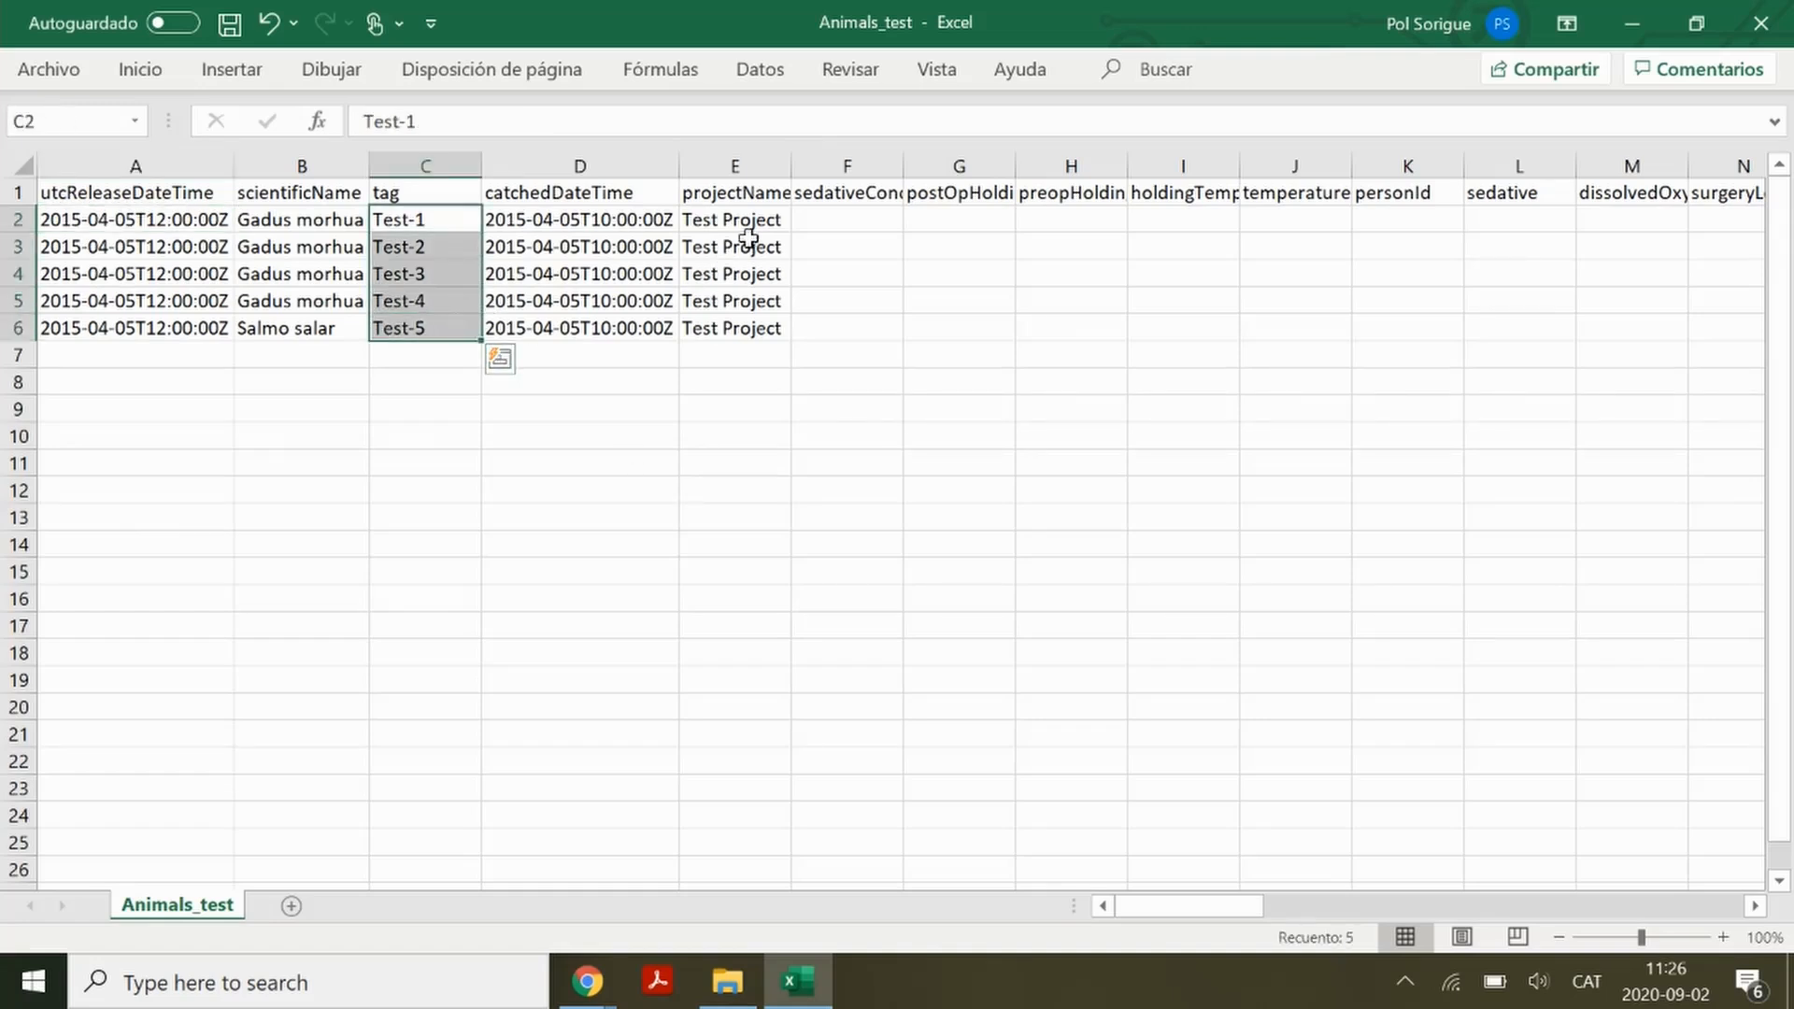
{"action": "left_click_drag", "start_coordinate": [768, 219], "coordinate": [763, 333]}
{"action": "left_click", "coordinate": [764, 377]}
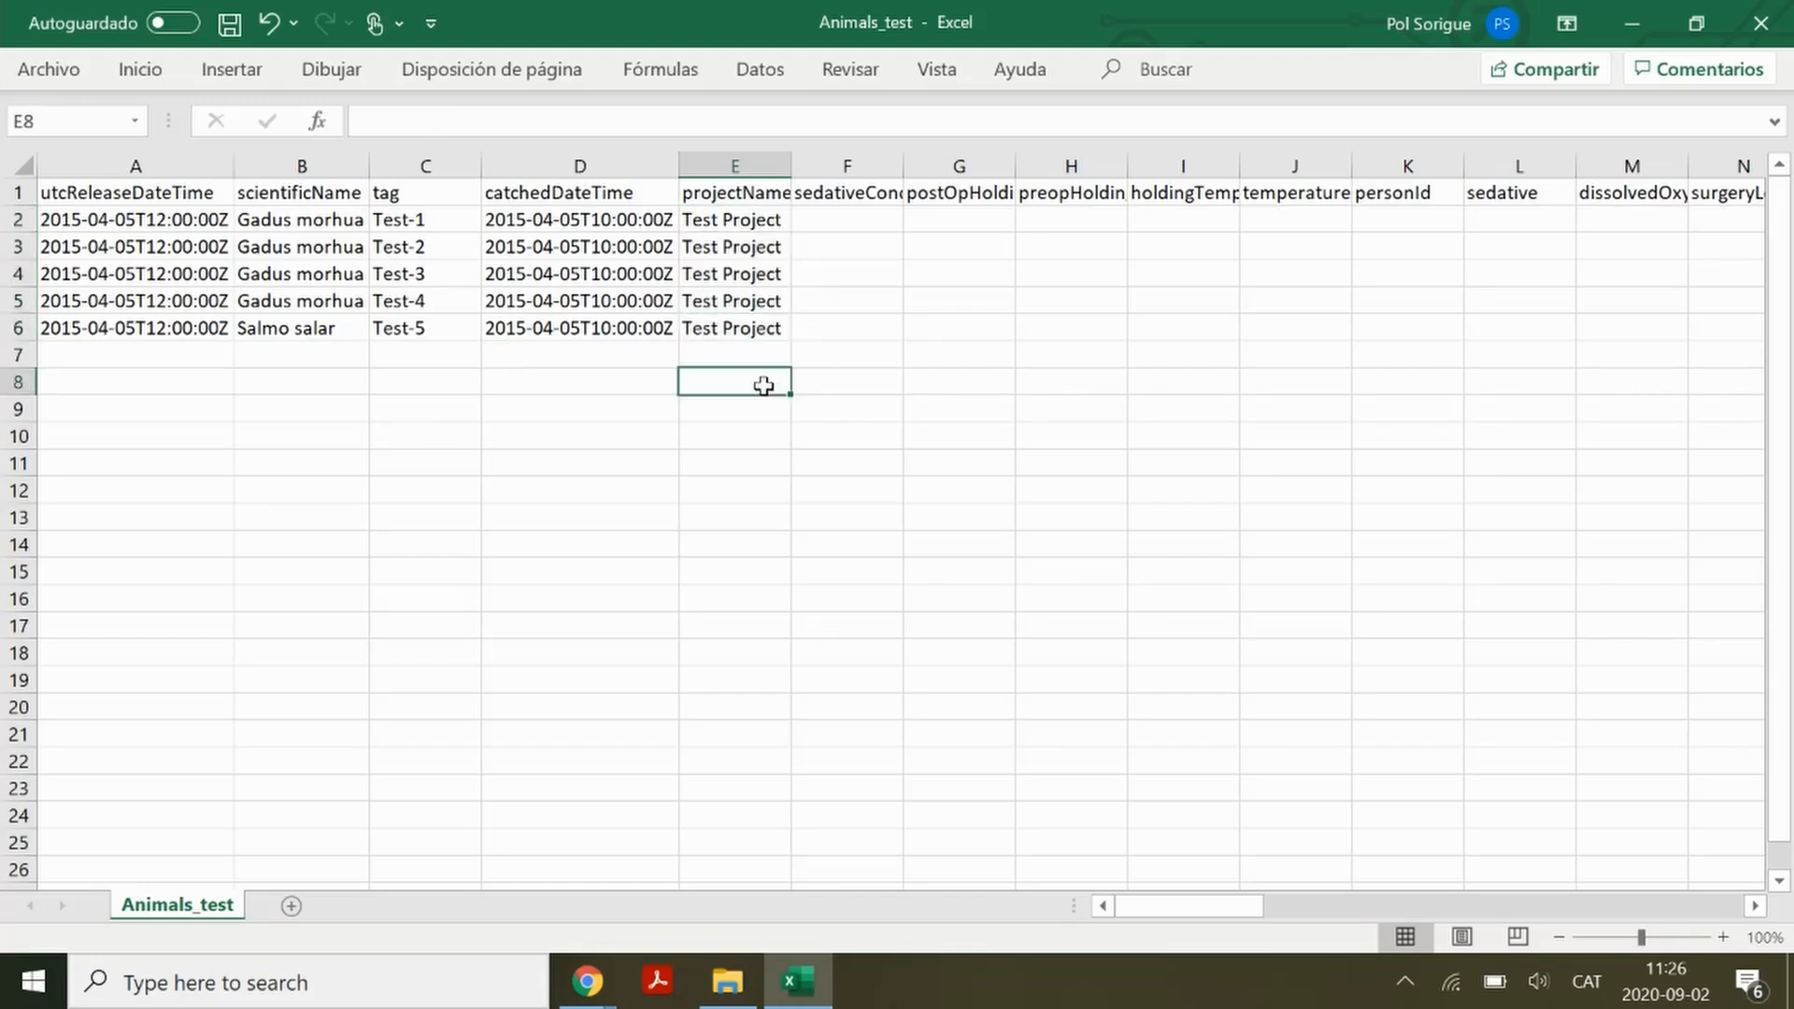
{"action": "scroll", "coordinate": [764, 385], "scroll_direction": "right", "scroll_amount": 15}
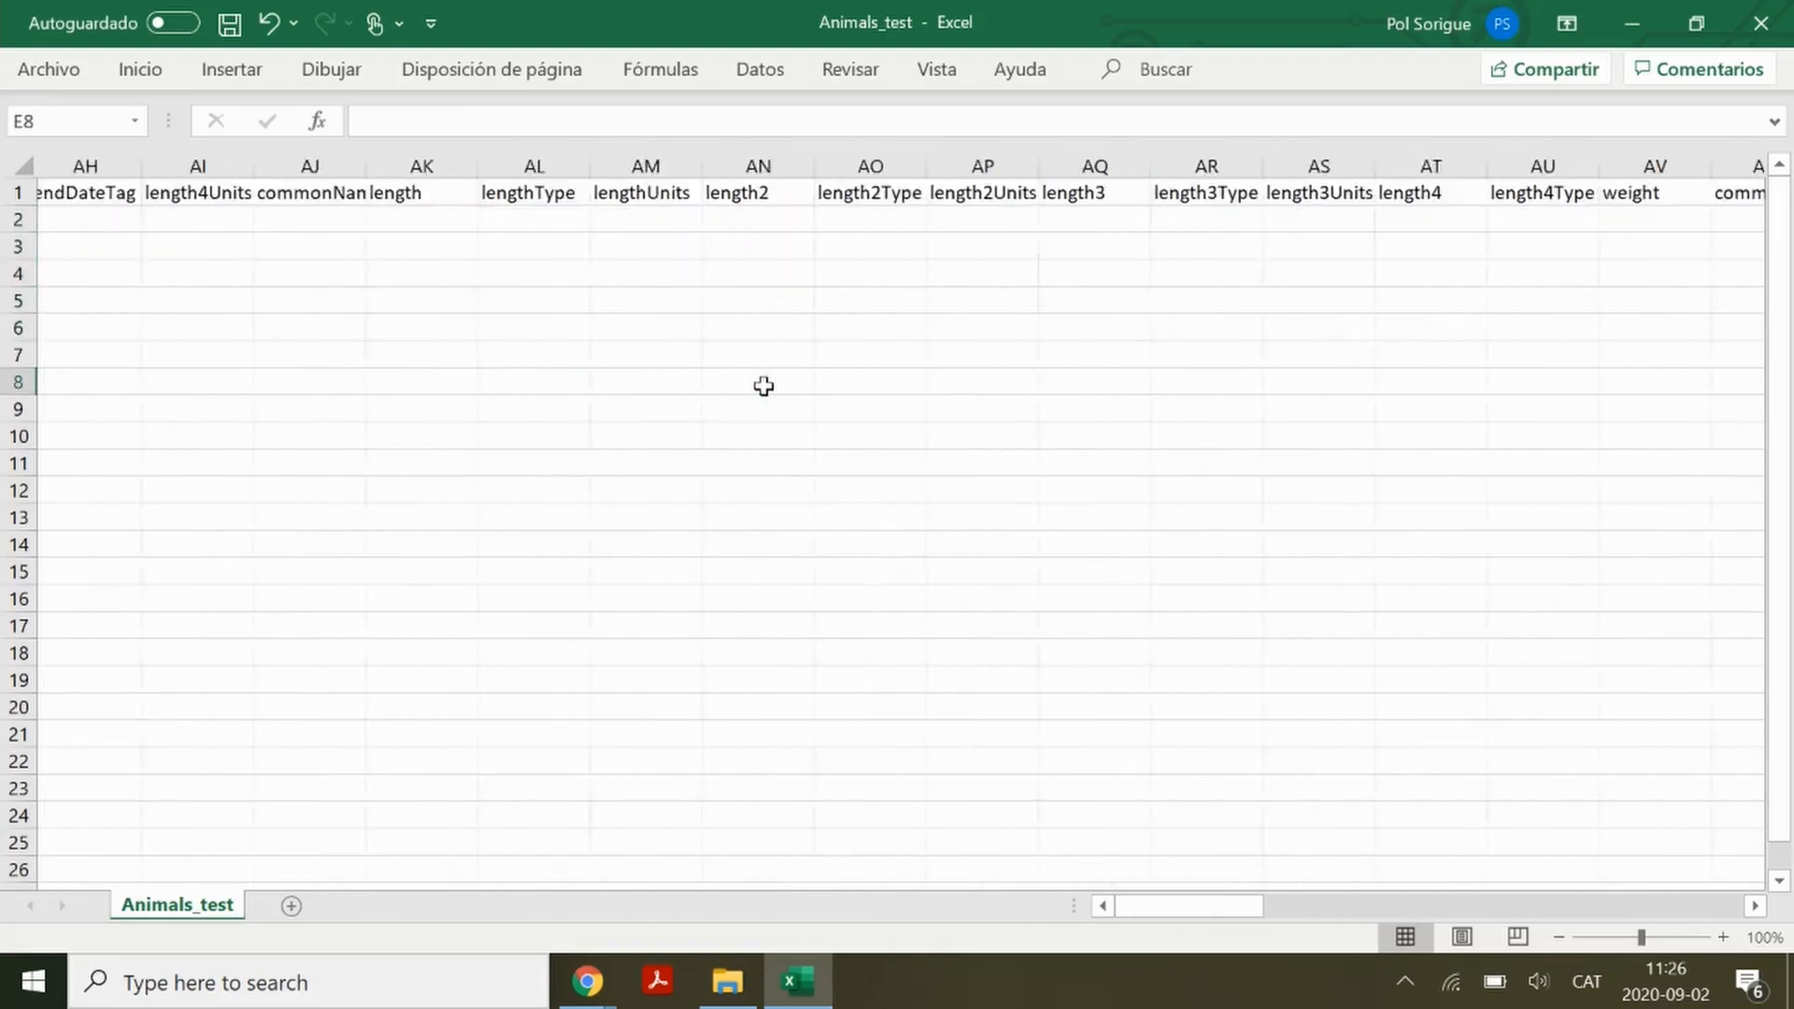
{"action": "scroll", "coordinate": [763, 386], "scroll_direction": "right", "scroll_amount": 5}
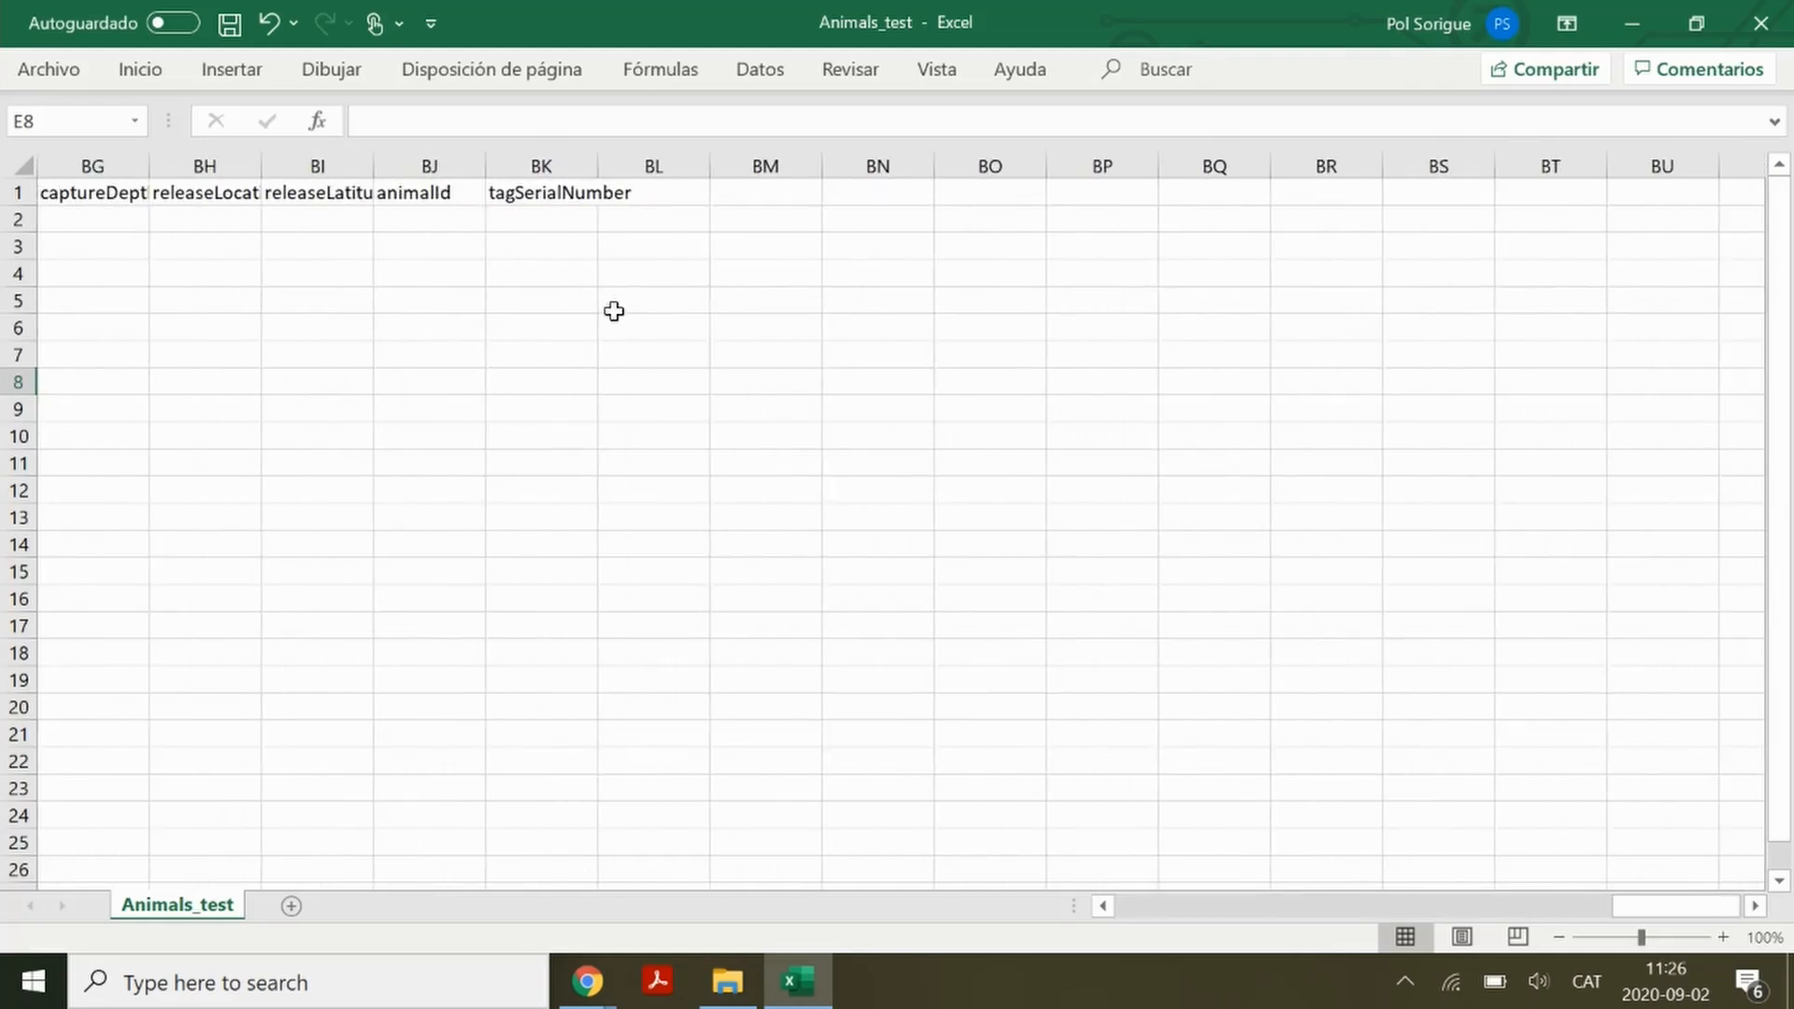
{"action": "left_click", "coordinate": [557, 191]}
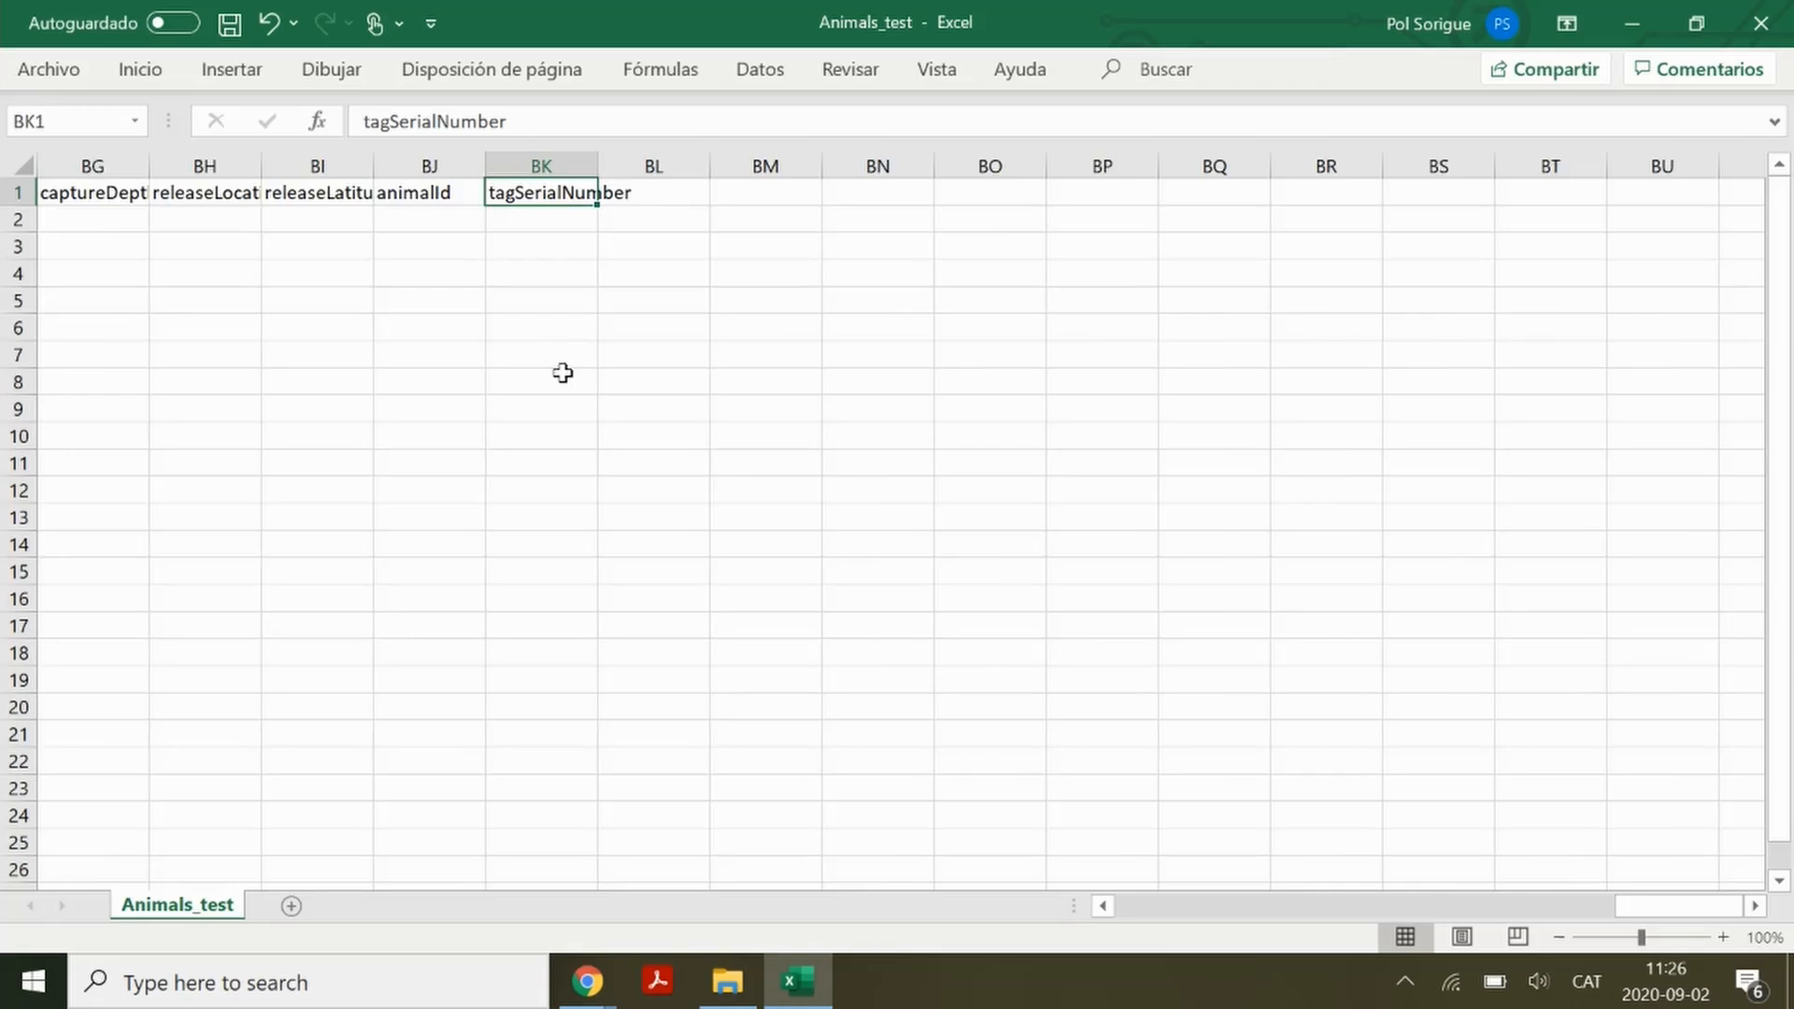
{"action": "scroll", "coordinate": [562, 372], "scroll_direction": "left", "scroll_amount": 20}
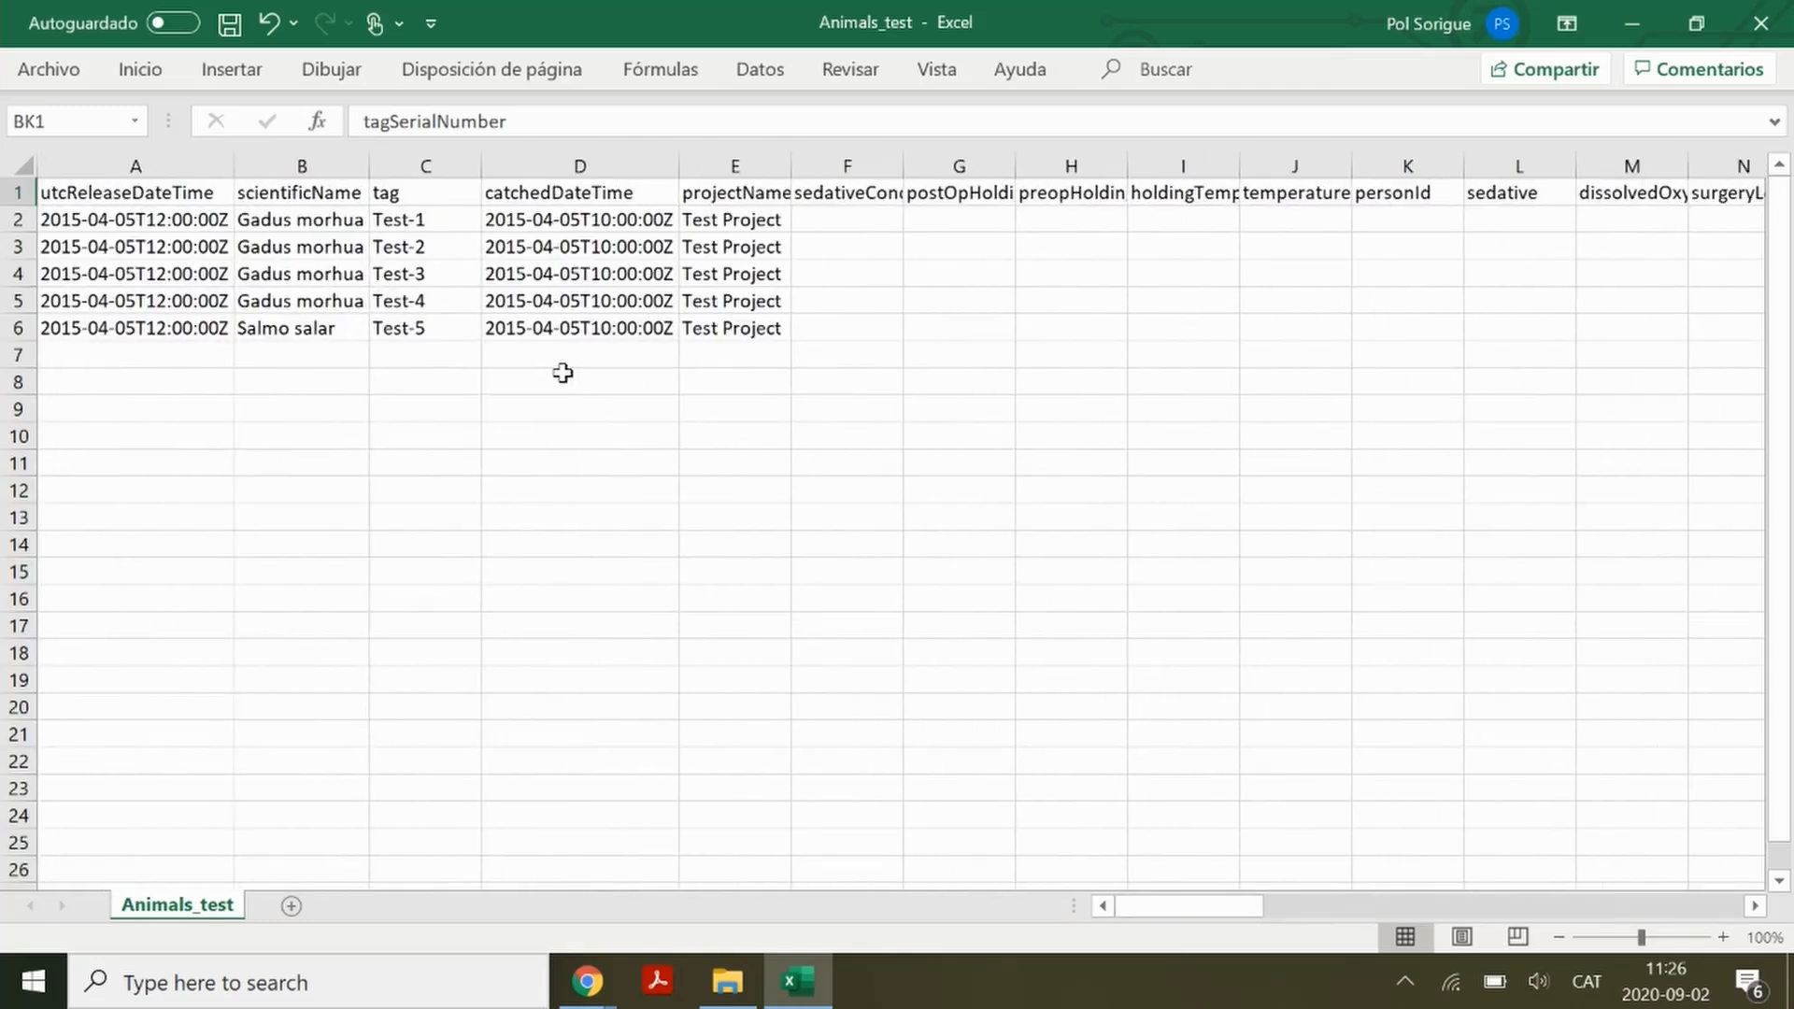
Close the Animals_test workbook in Excel without saving changes
{"action": "left_click", "coordinate": [1763, 26]}
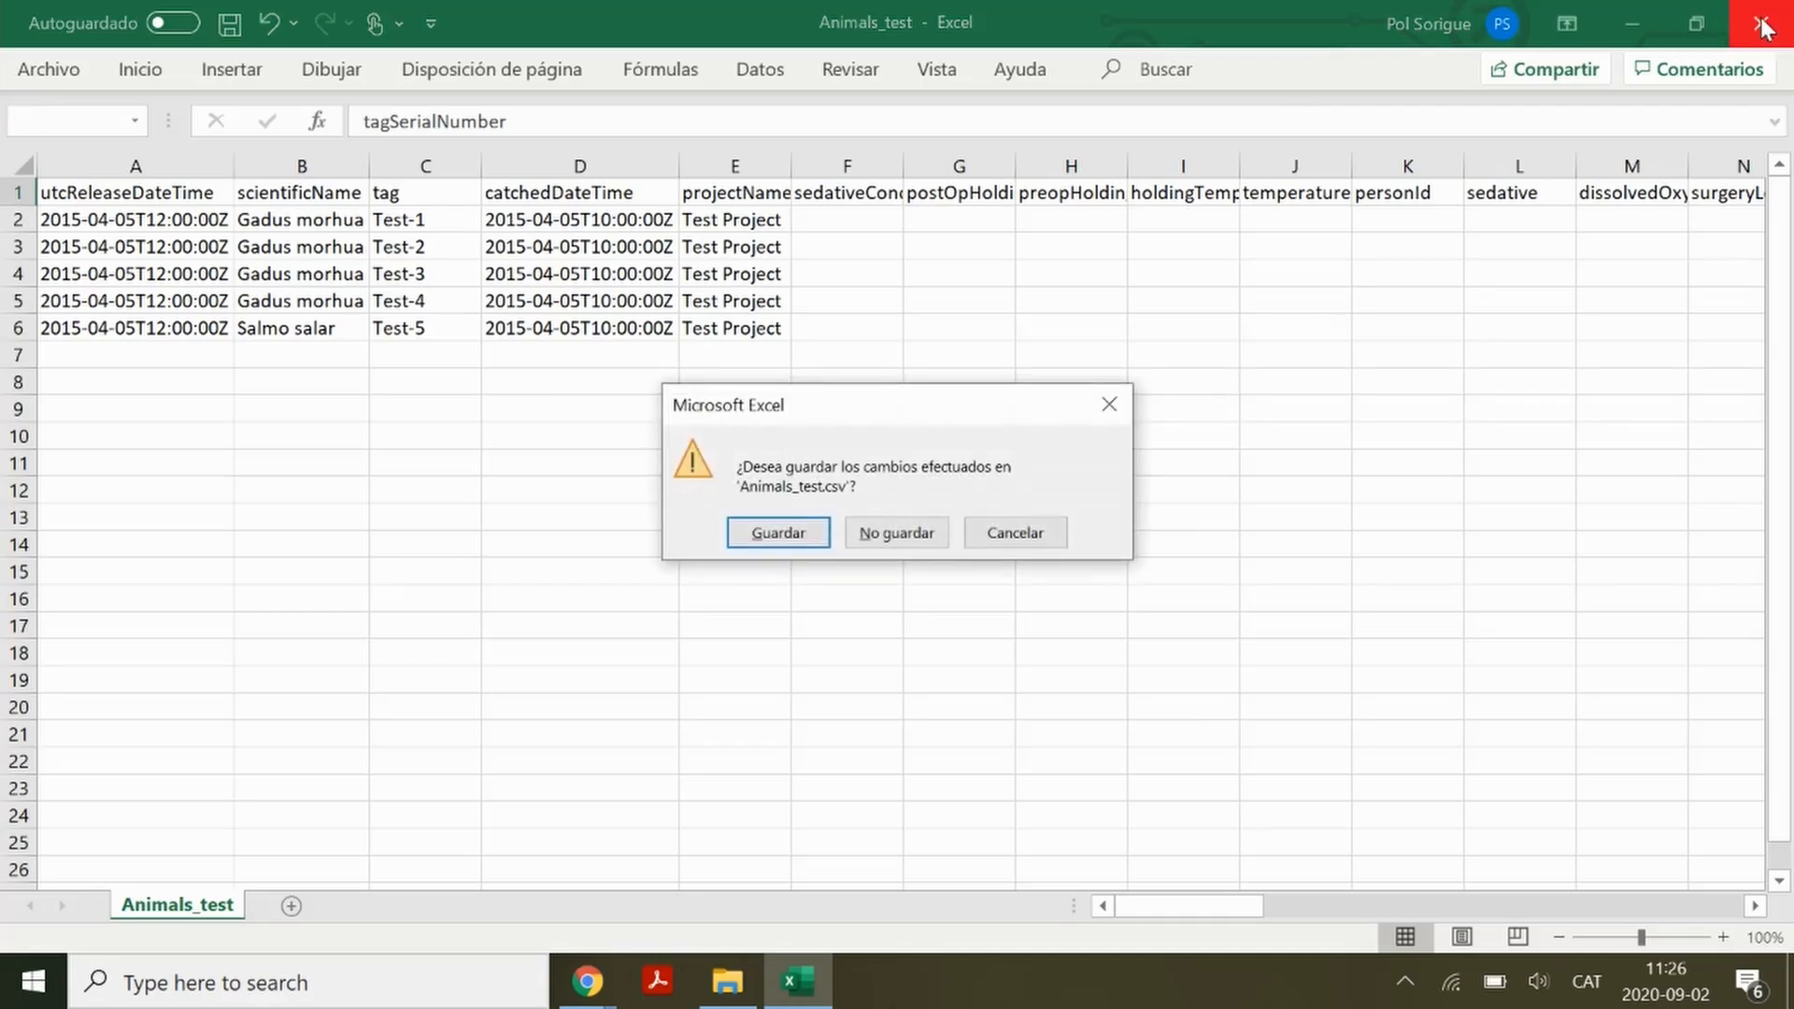
{"action": "left_click", "coordinate": [878, 535]}
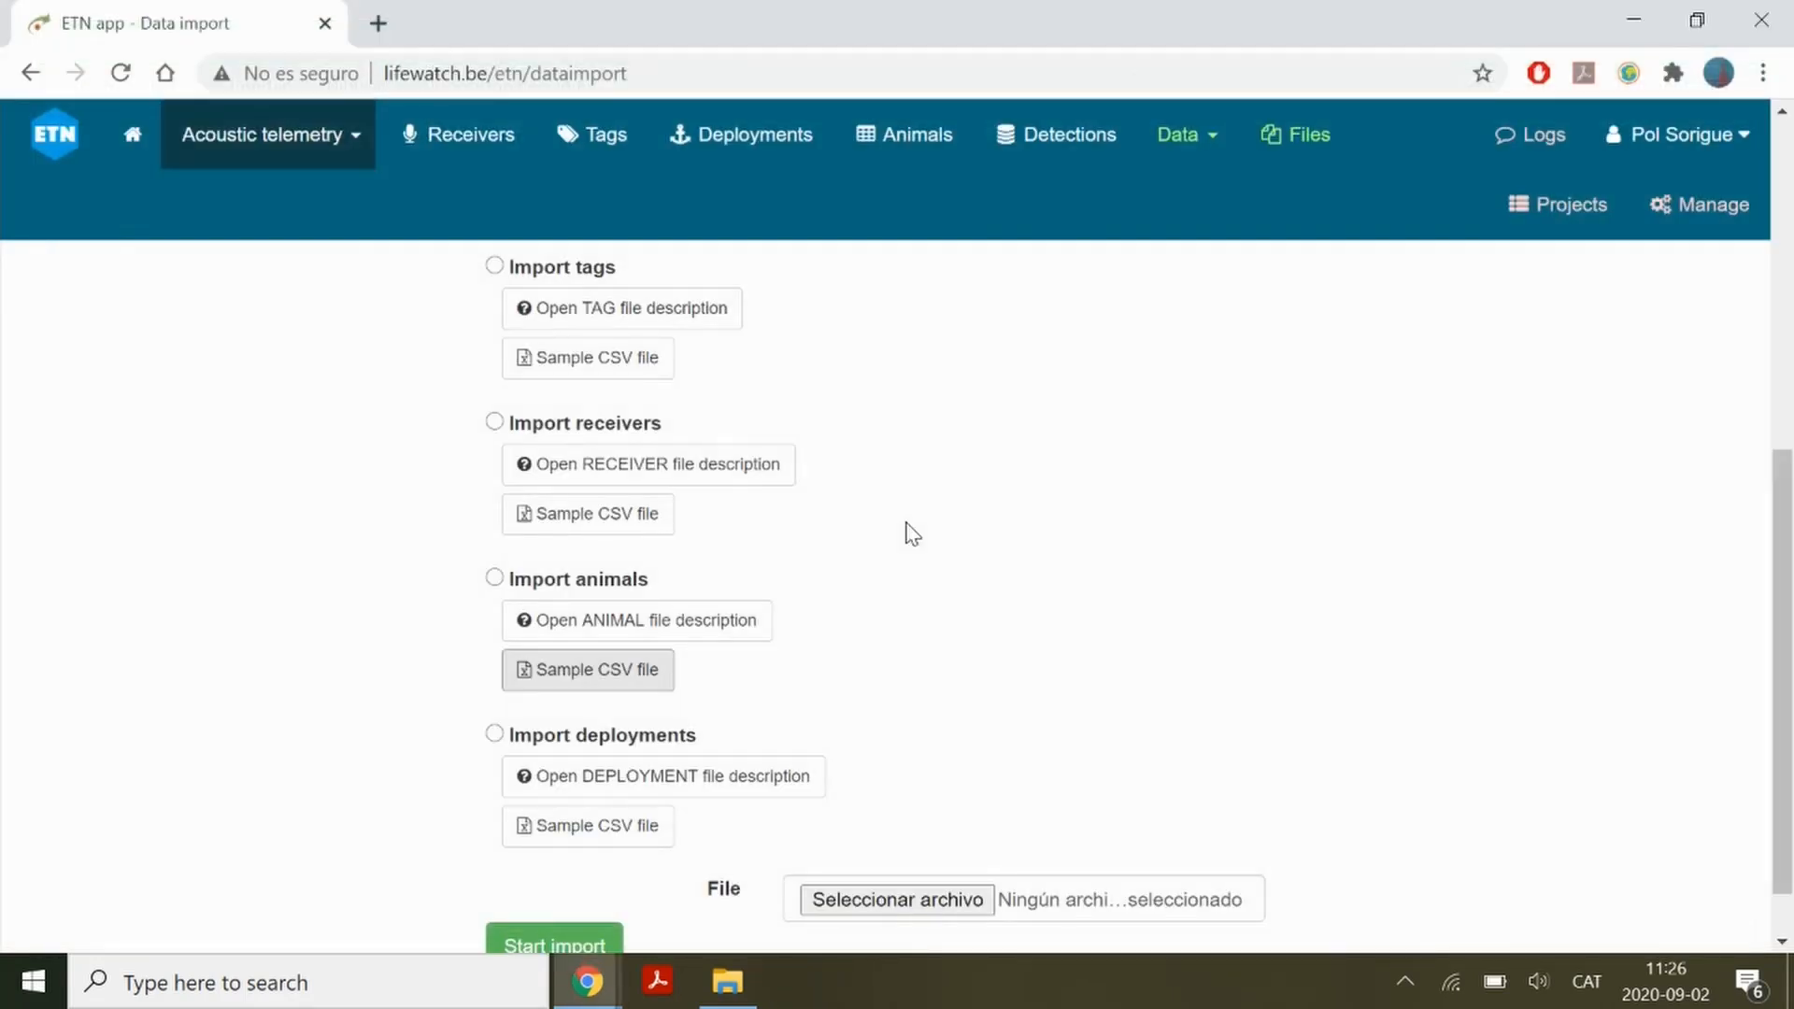
Open Animals_test.csv in Notepad++ from the CSV trials folder, check its encoding, and close it
{"action": "left_click", "coordinate": [728, 981]}
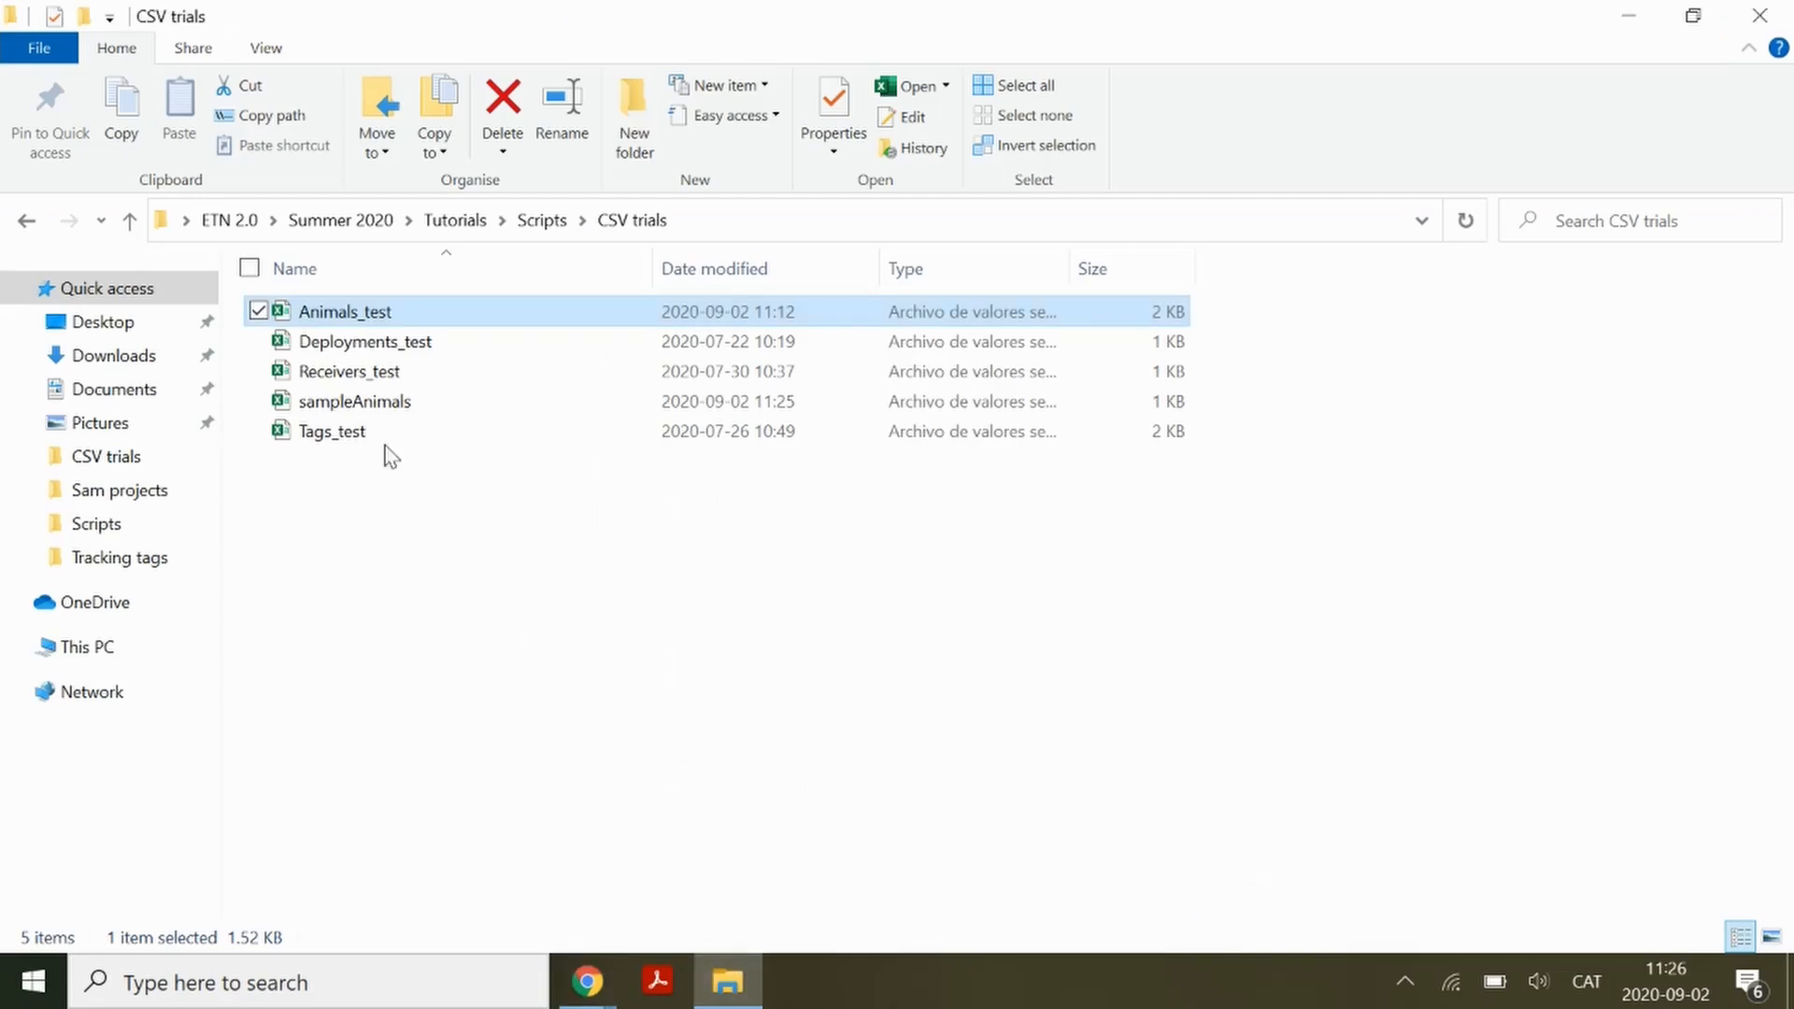
{"action": "right_click", "coordinate": [367, 314]}
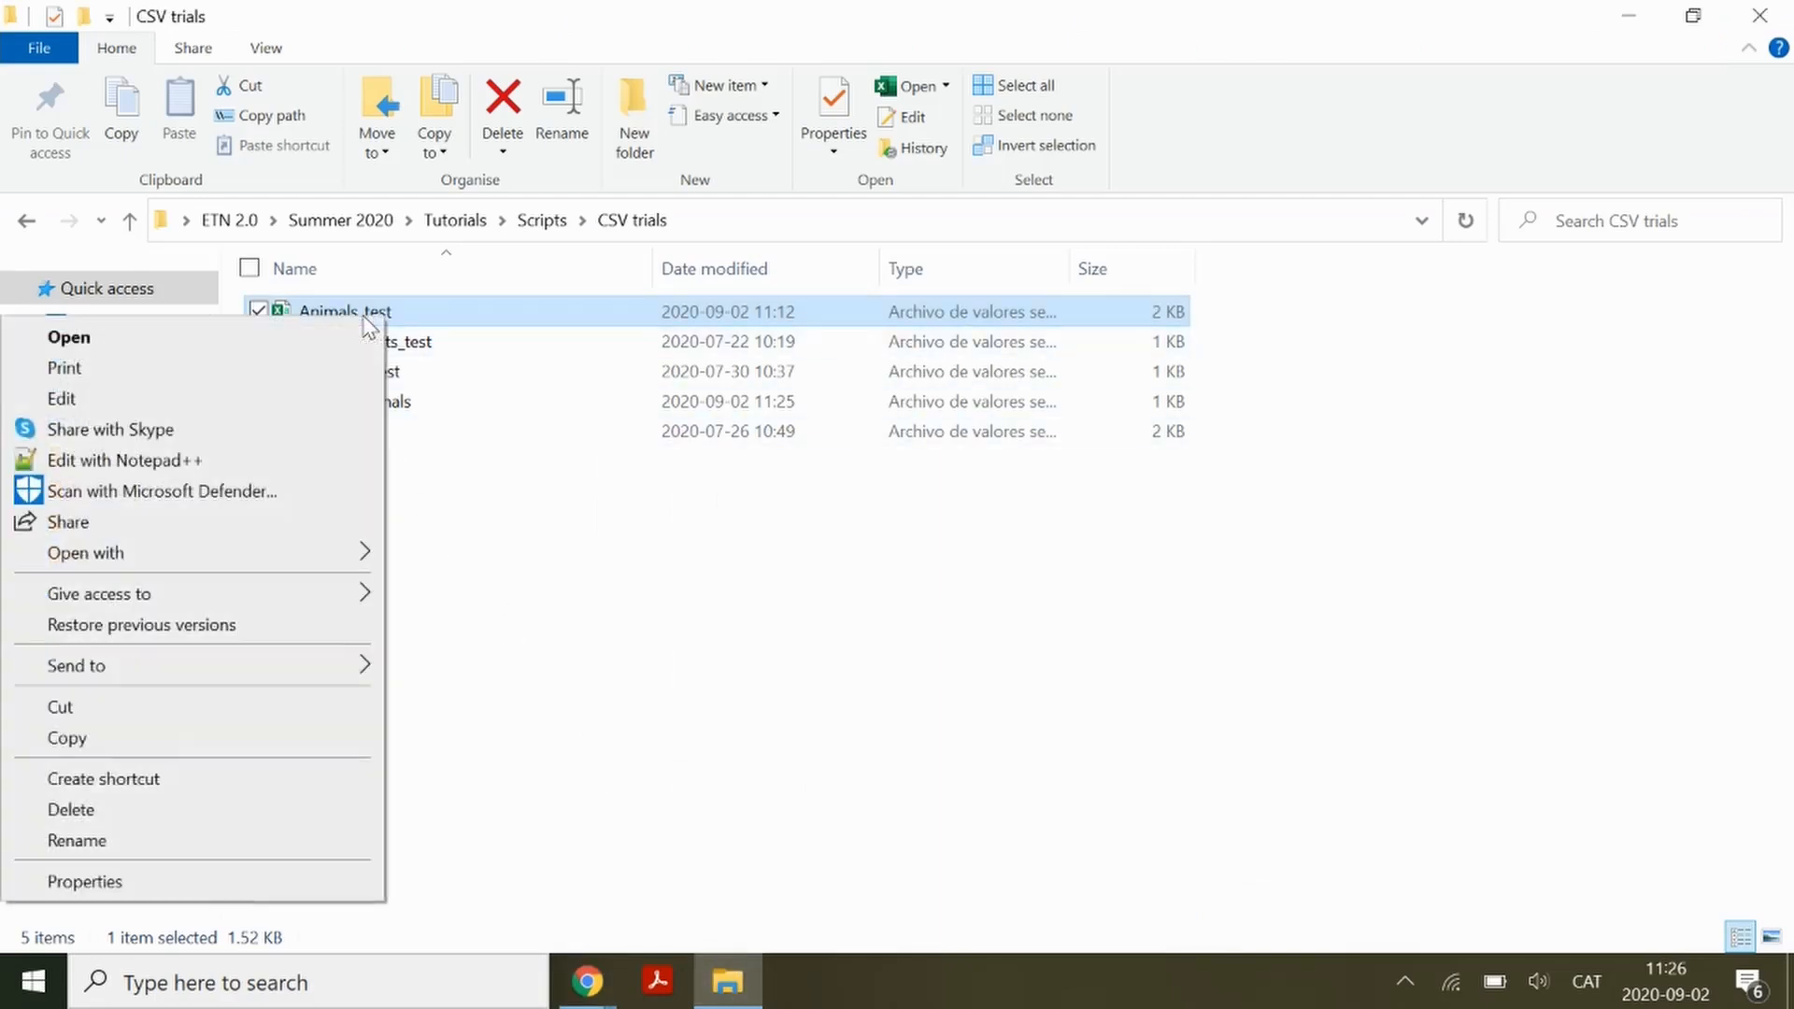
{"action": "left_click", "coordinate": [215, 461]}
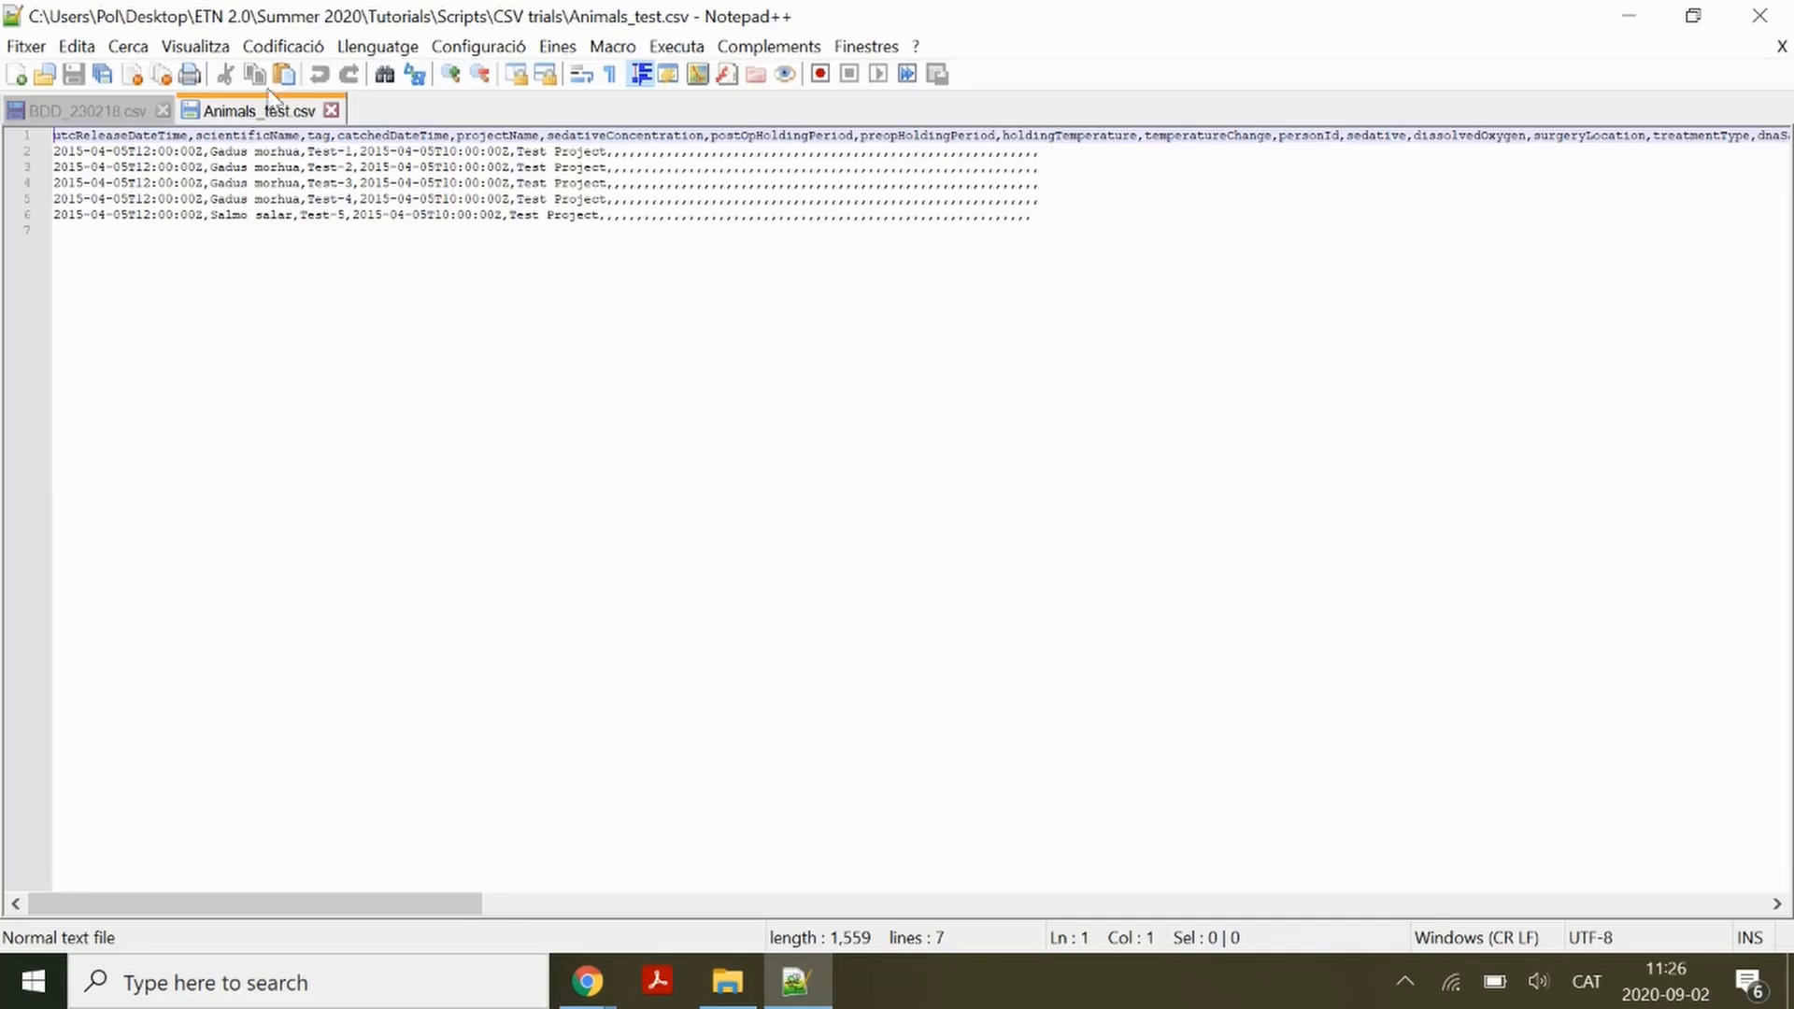
{"action": "left_click", "coordinate": [283, 46]}
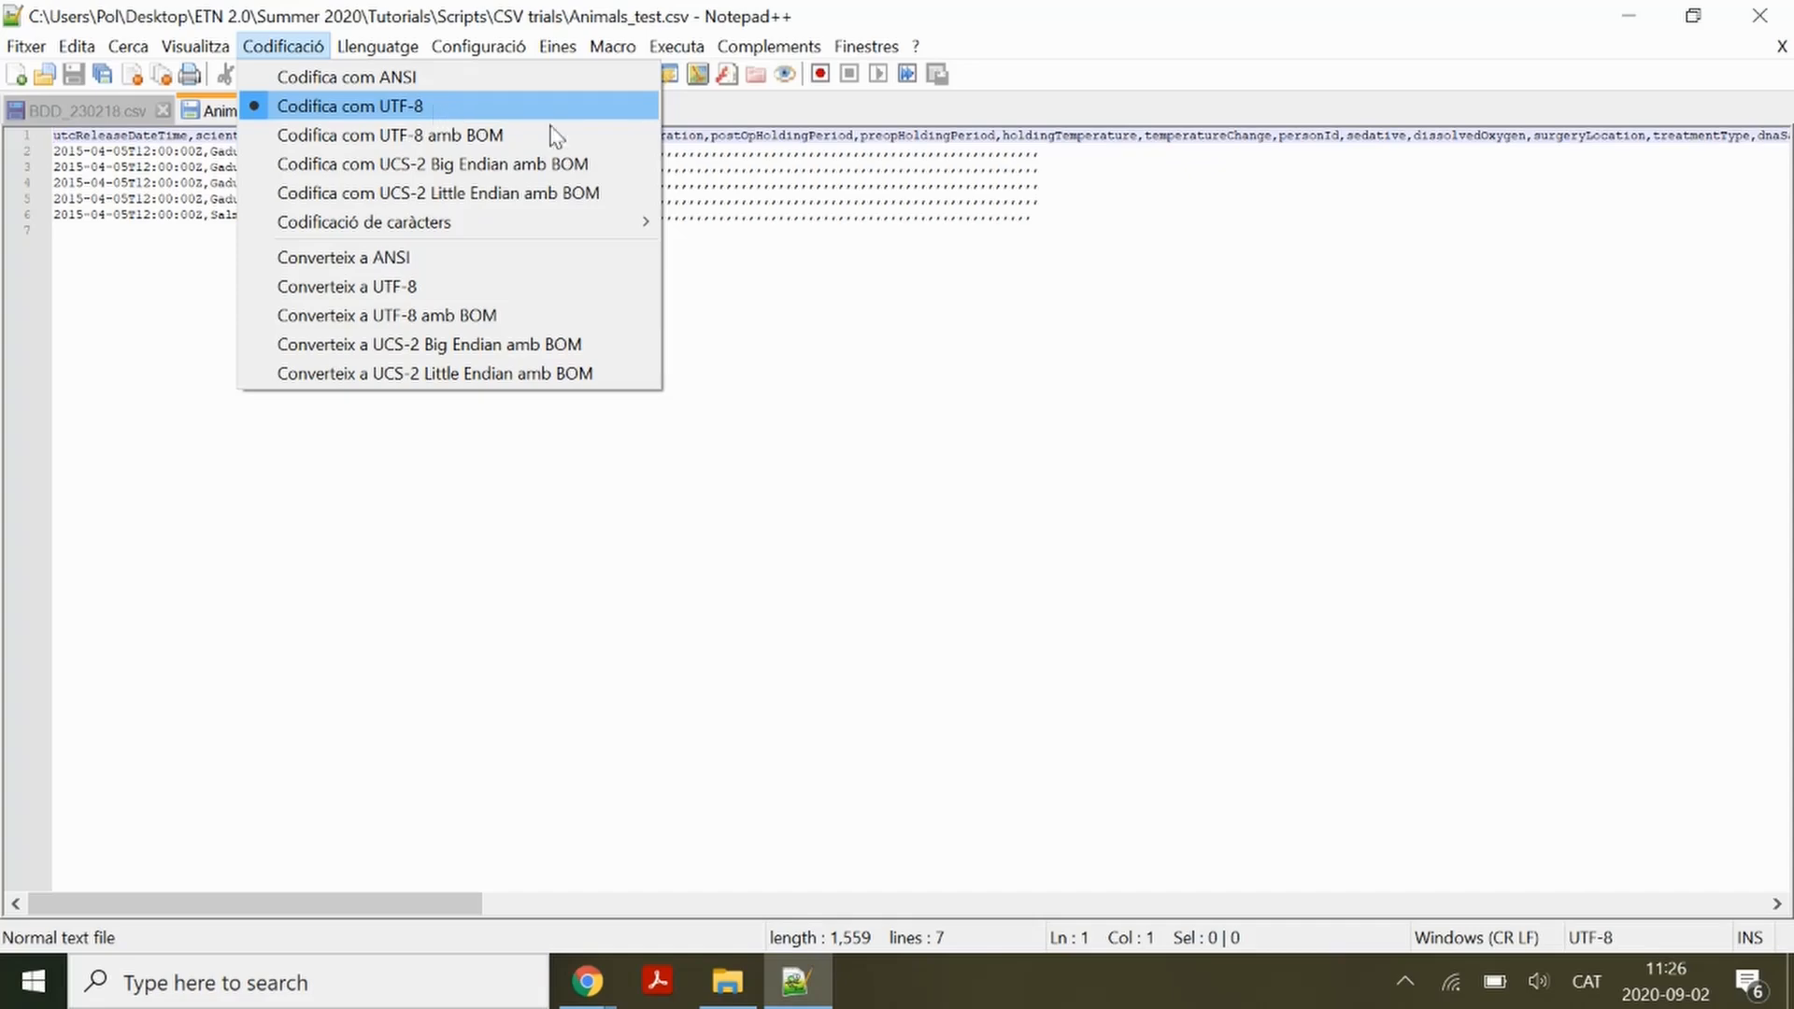
{"action": "left_click", "coordinate": [968, 287]}
{"action": "left_click", "coordinate": [1765, 15]}
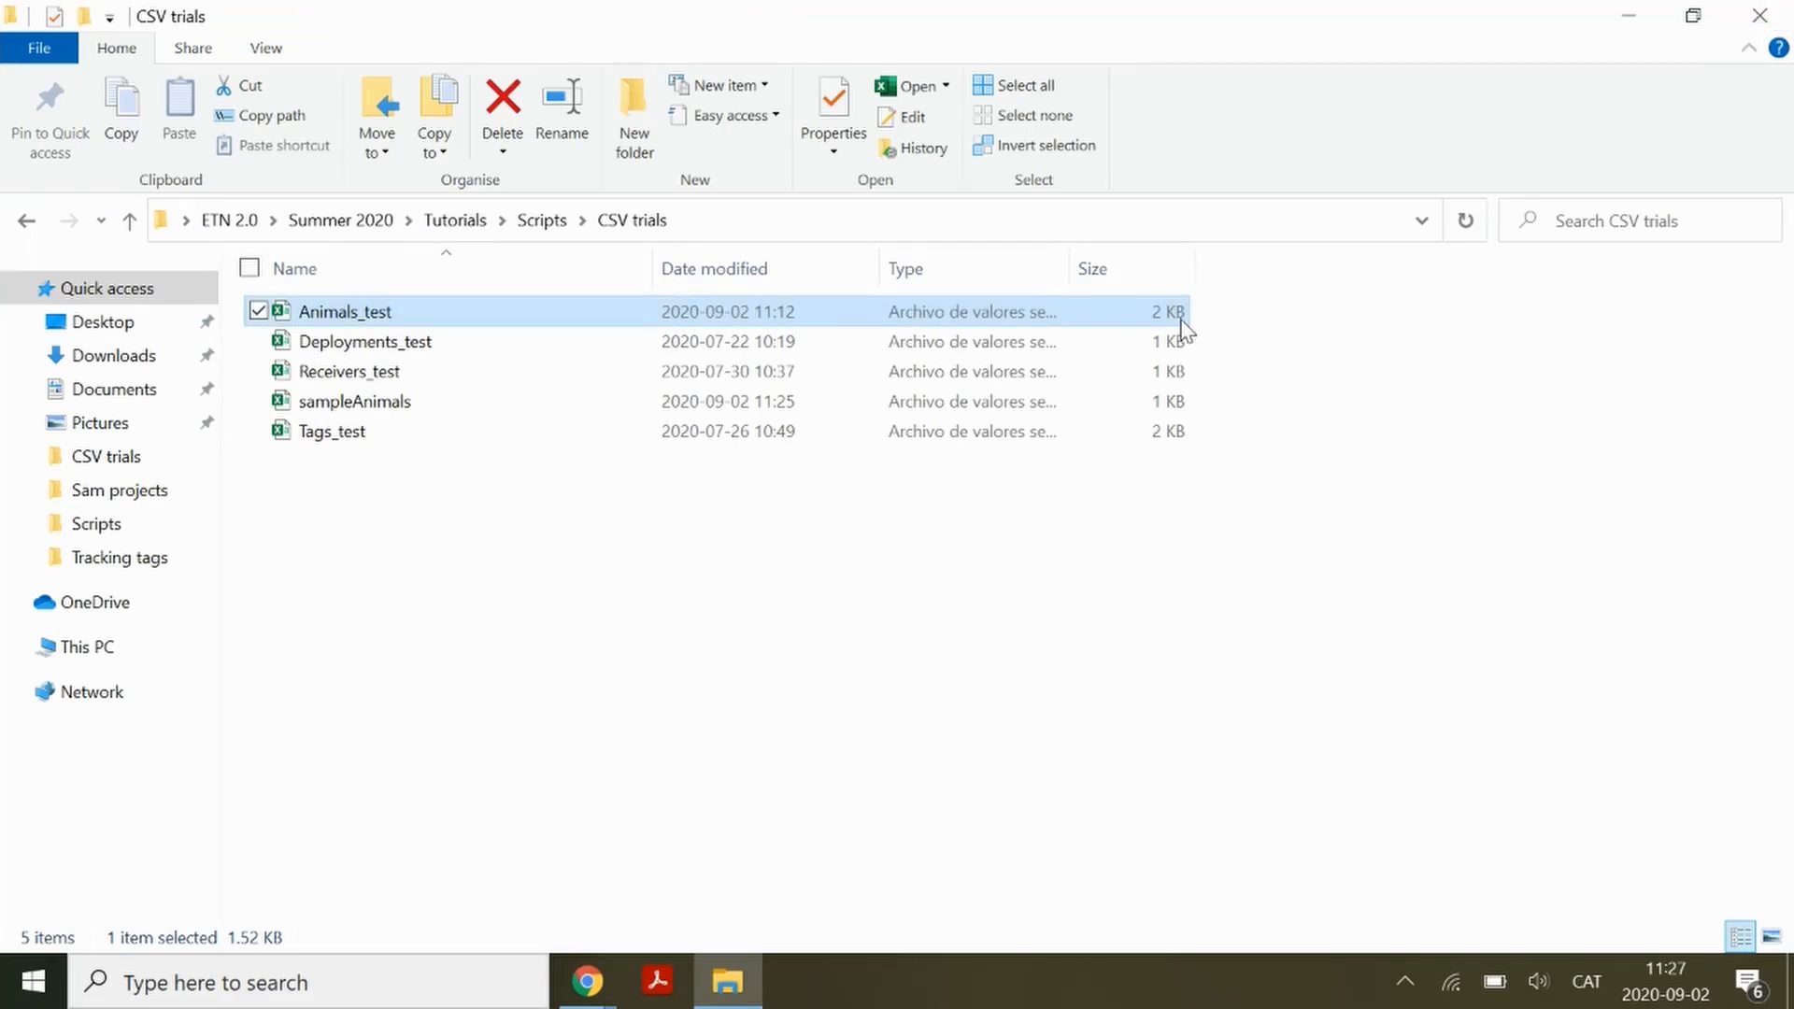
Return to the ETN data import page, choose Import animals, select Animals_test.csv and start the import
{"action": "mouse_move", "coordinate": [595, 998]}
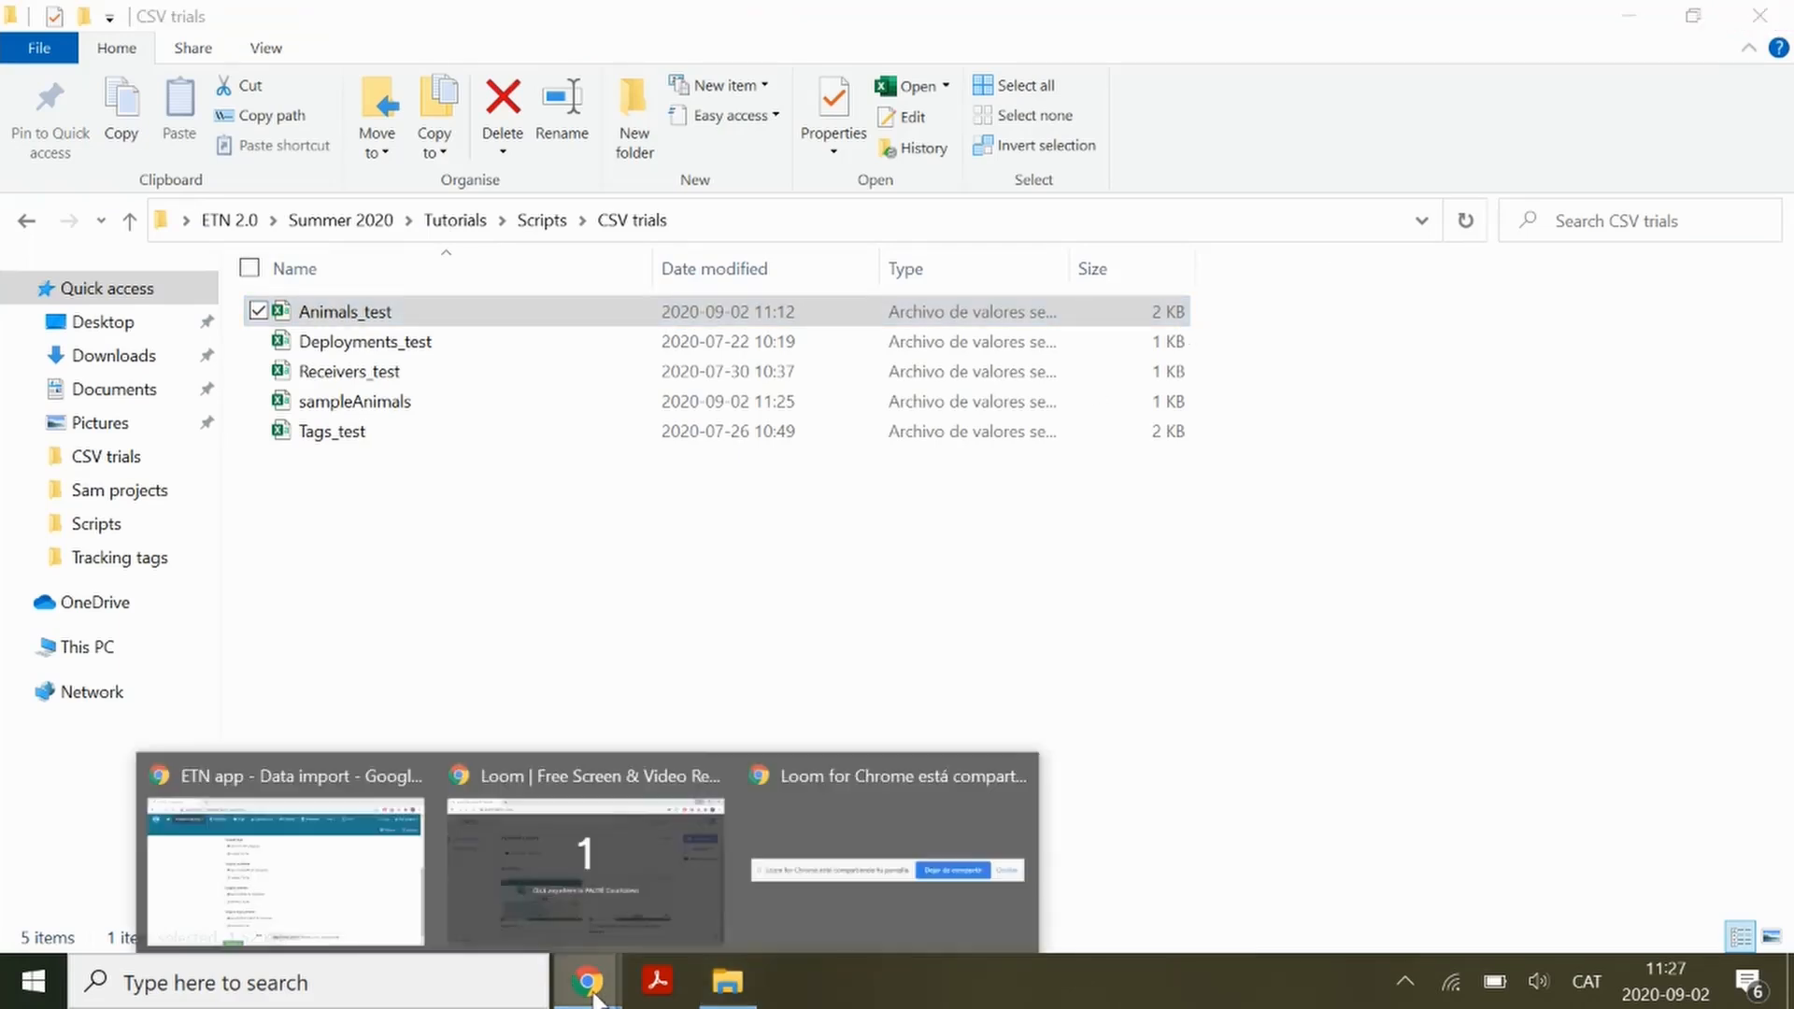
{"action": "left_click", "coordinate": [350, 886]}
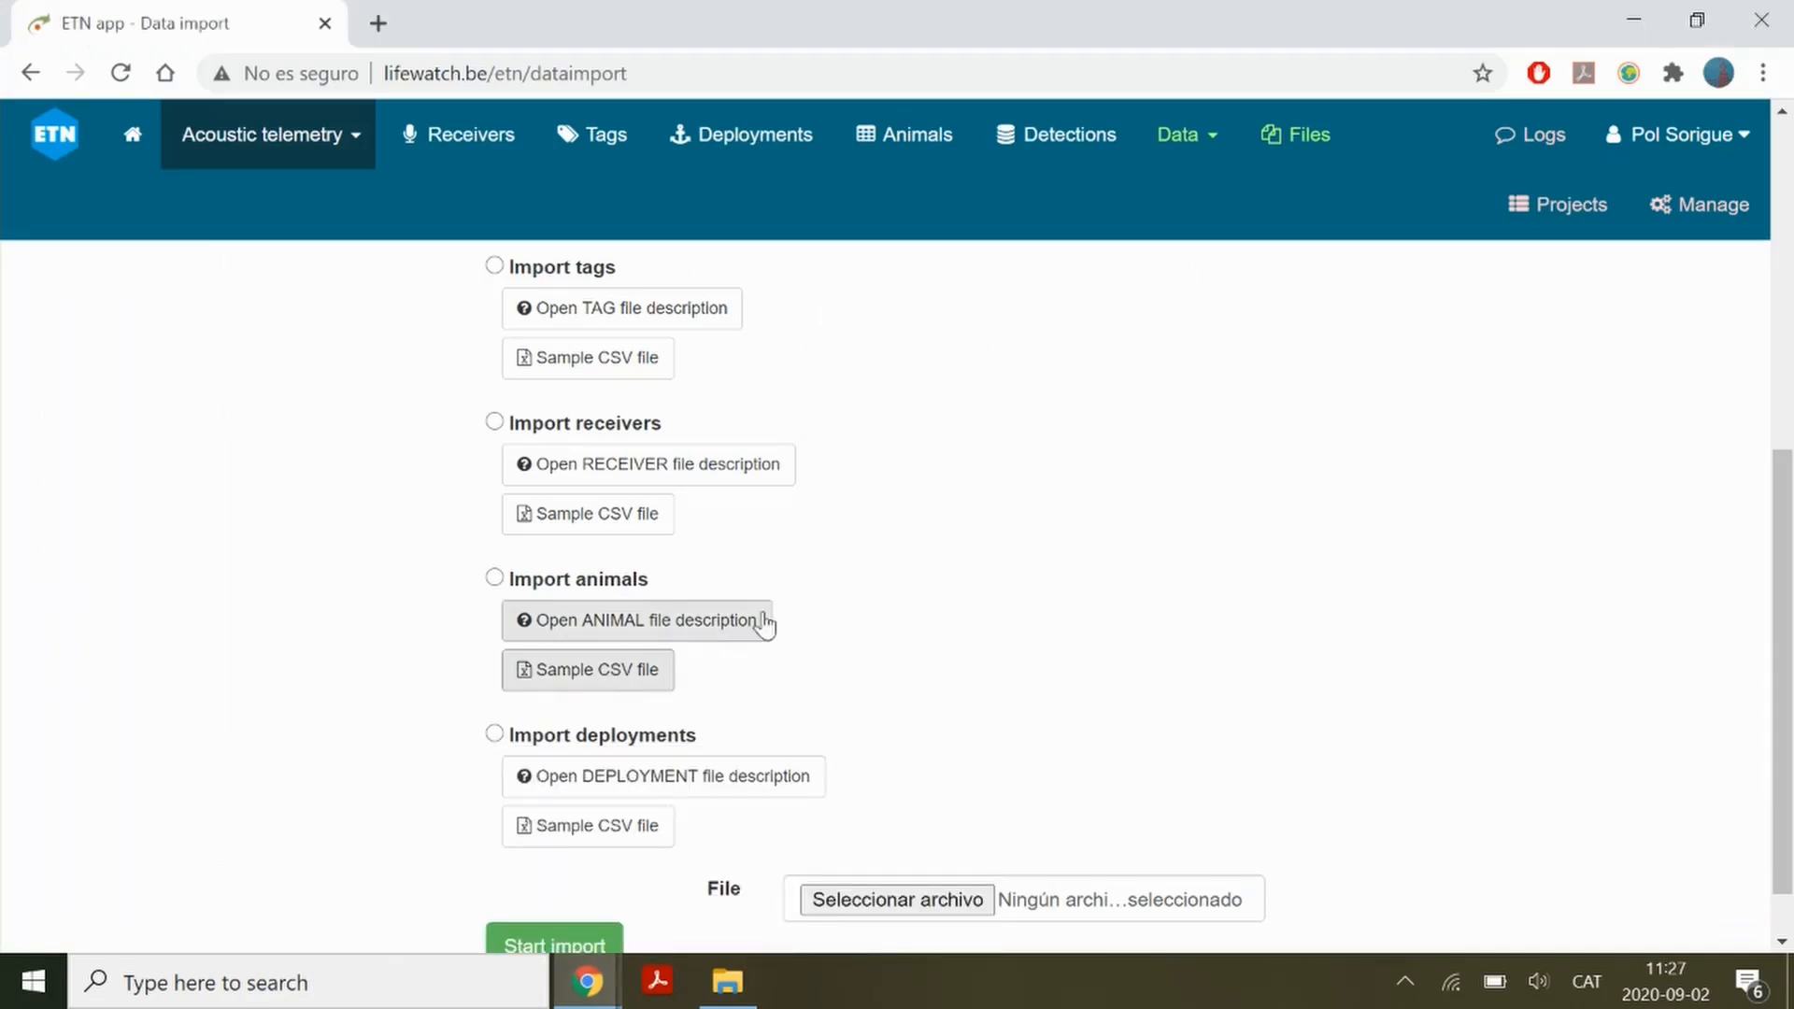
{"action": "left_click", "coordinate": [501, 581]}
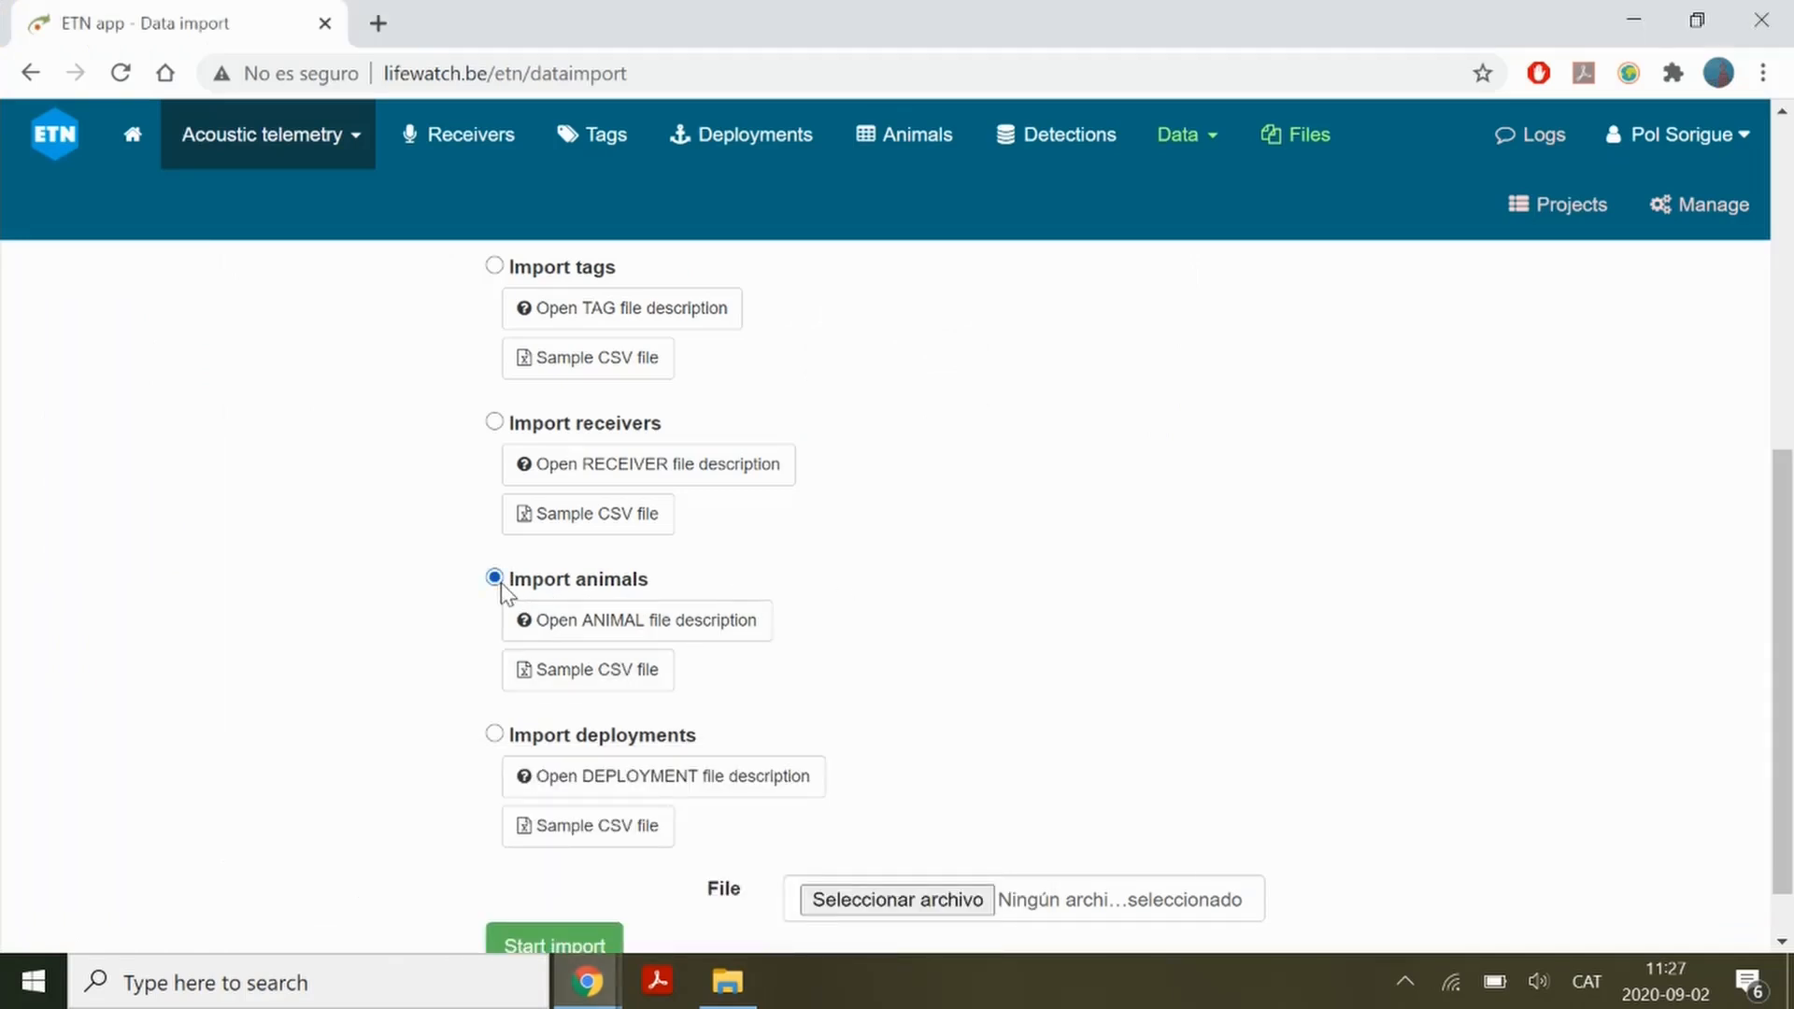
{"action": "left_click", "coordinate": [905, 911]}
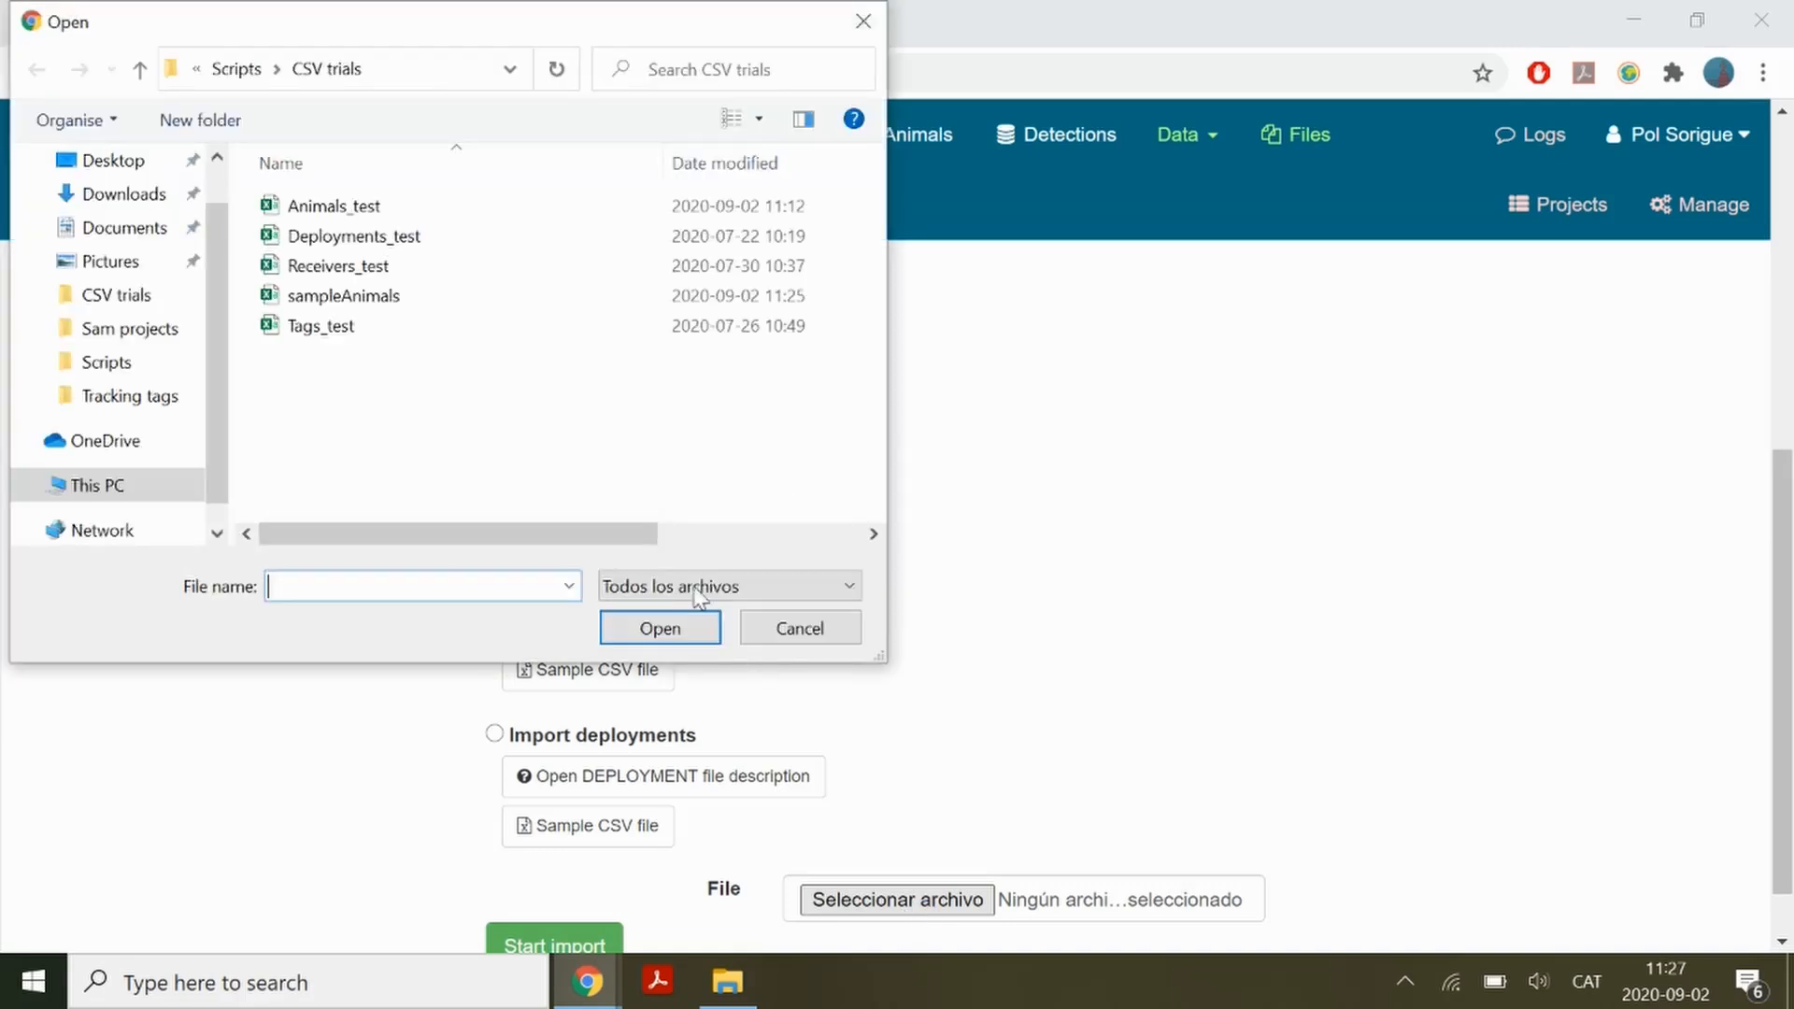
{"action": "double_click", "coordinate": [359, 206]}
{"action": "scroll", "coordinate": [1051, 567], "scroll_direction": "down", "scroll_amount": 1}
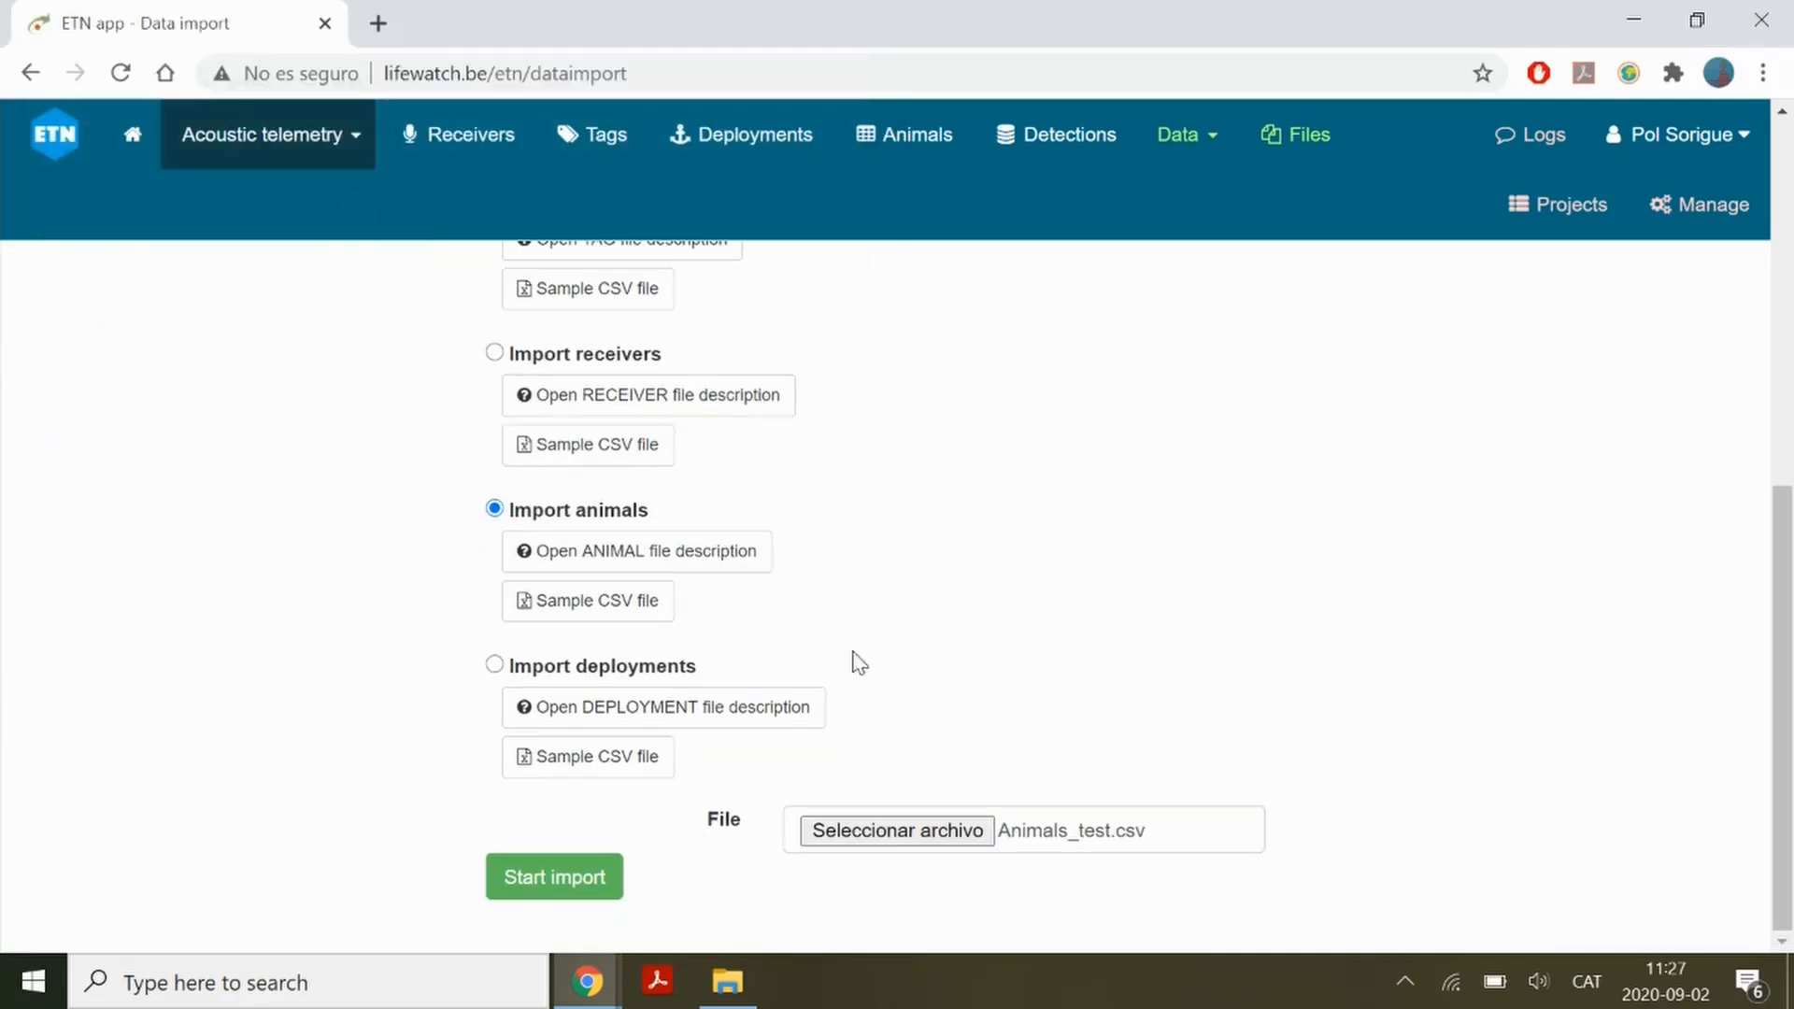
{"action": "left_click", "coordinate": [568, 876]}
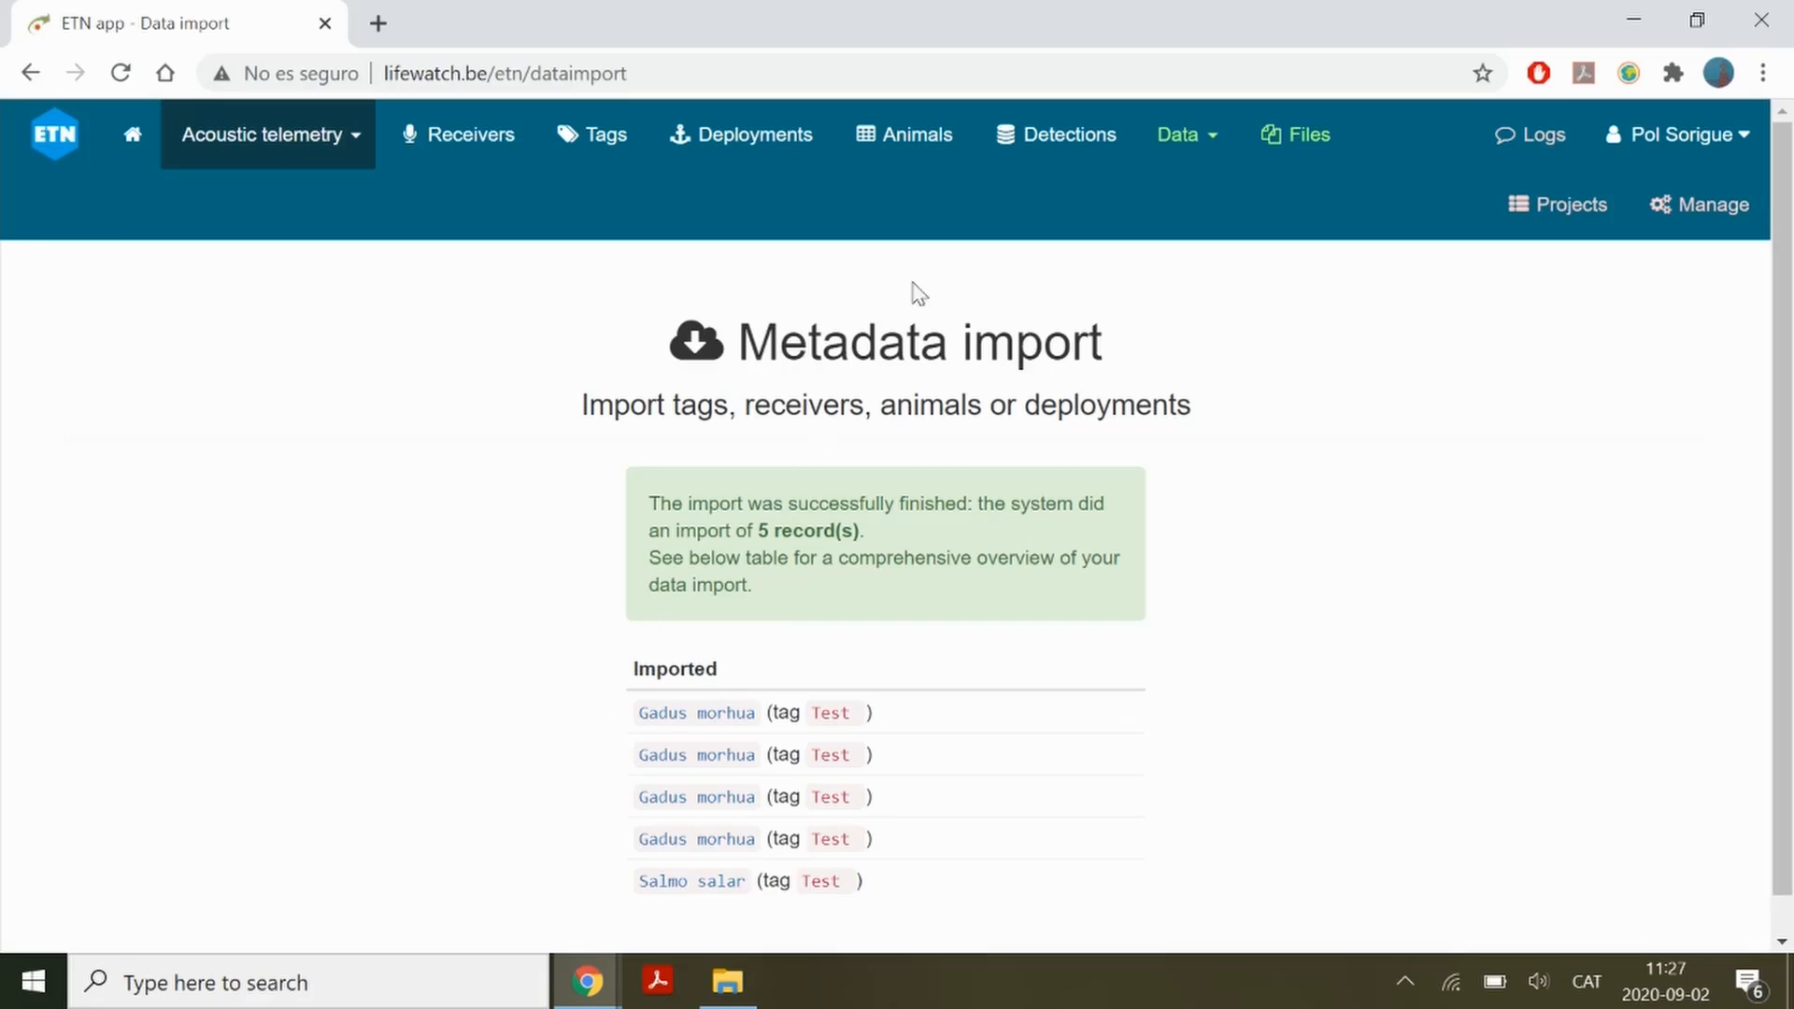
Open the Animals overview, filter the tag column by Test-, and select one of the imported test animals
{"action": "left_click", "coordinate": [934, 137]}
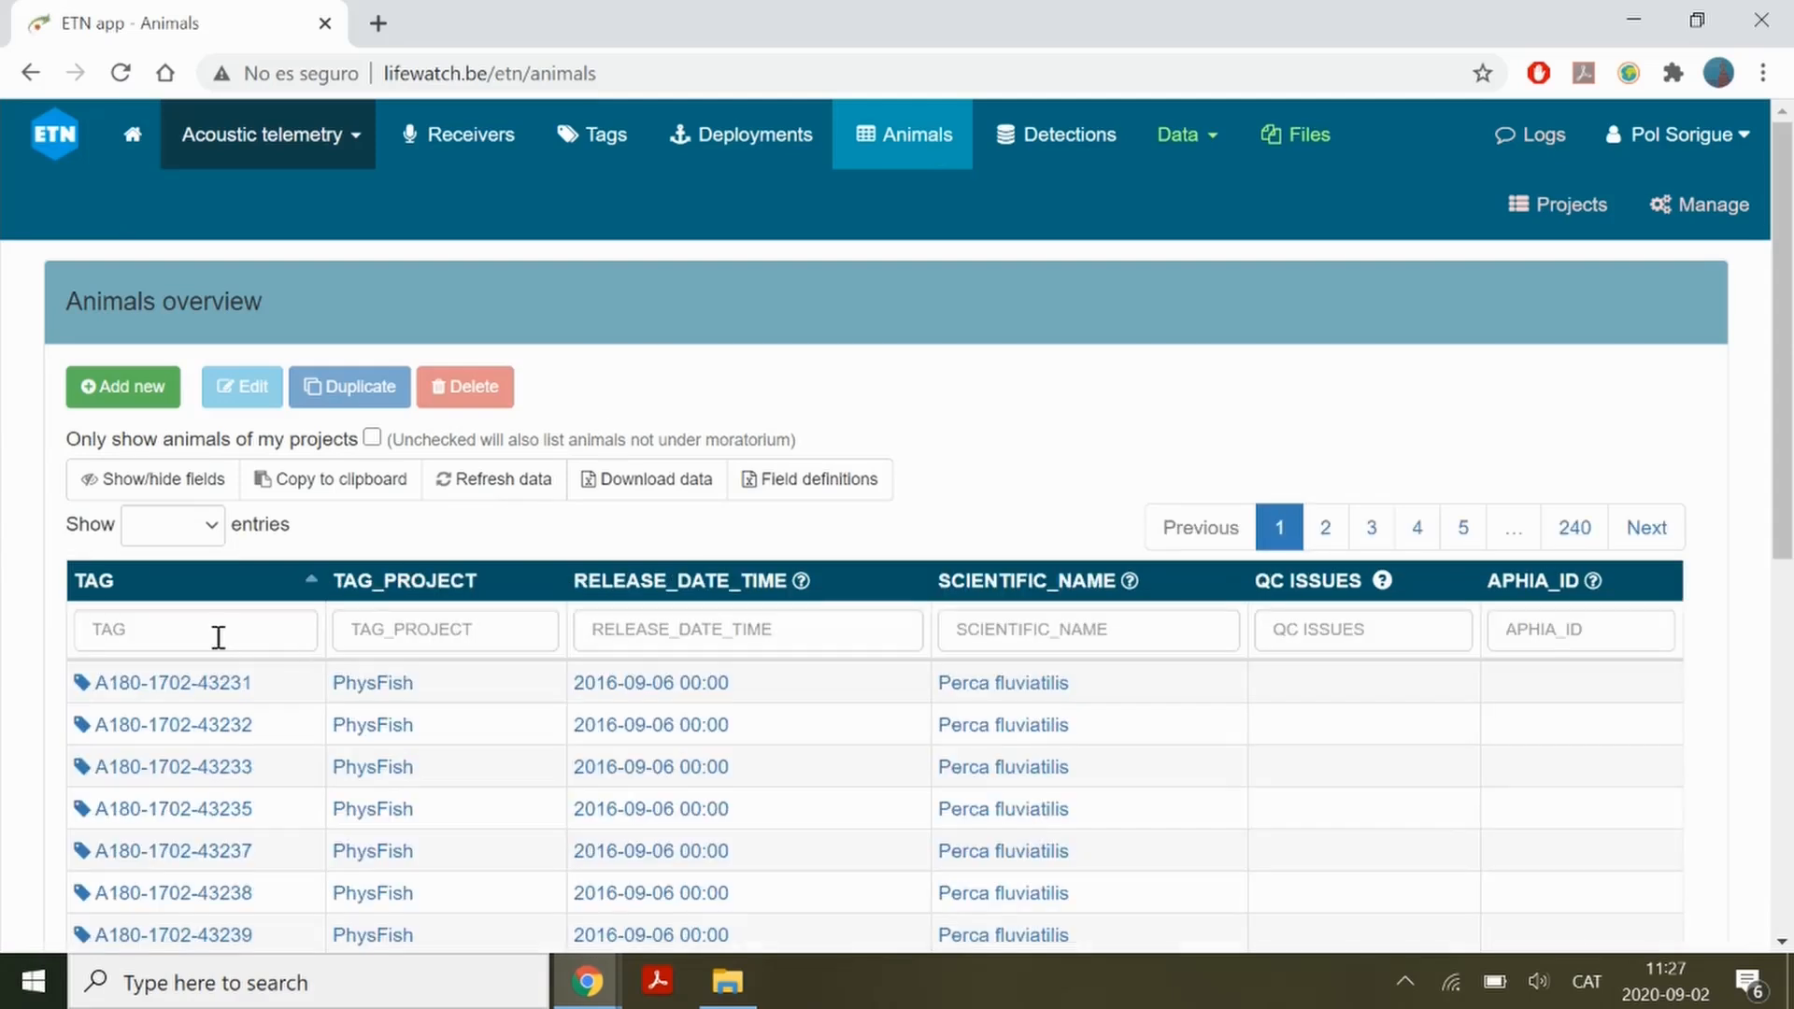
{"action": "left_click", "coordinate": [218, 637]}
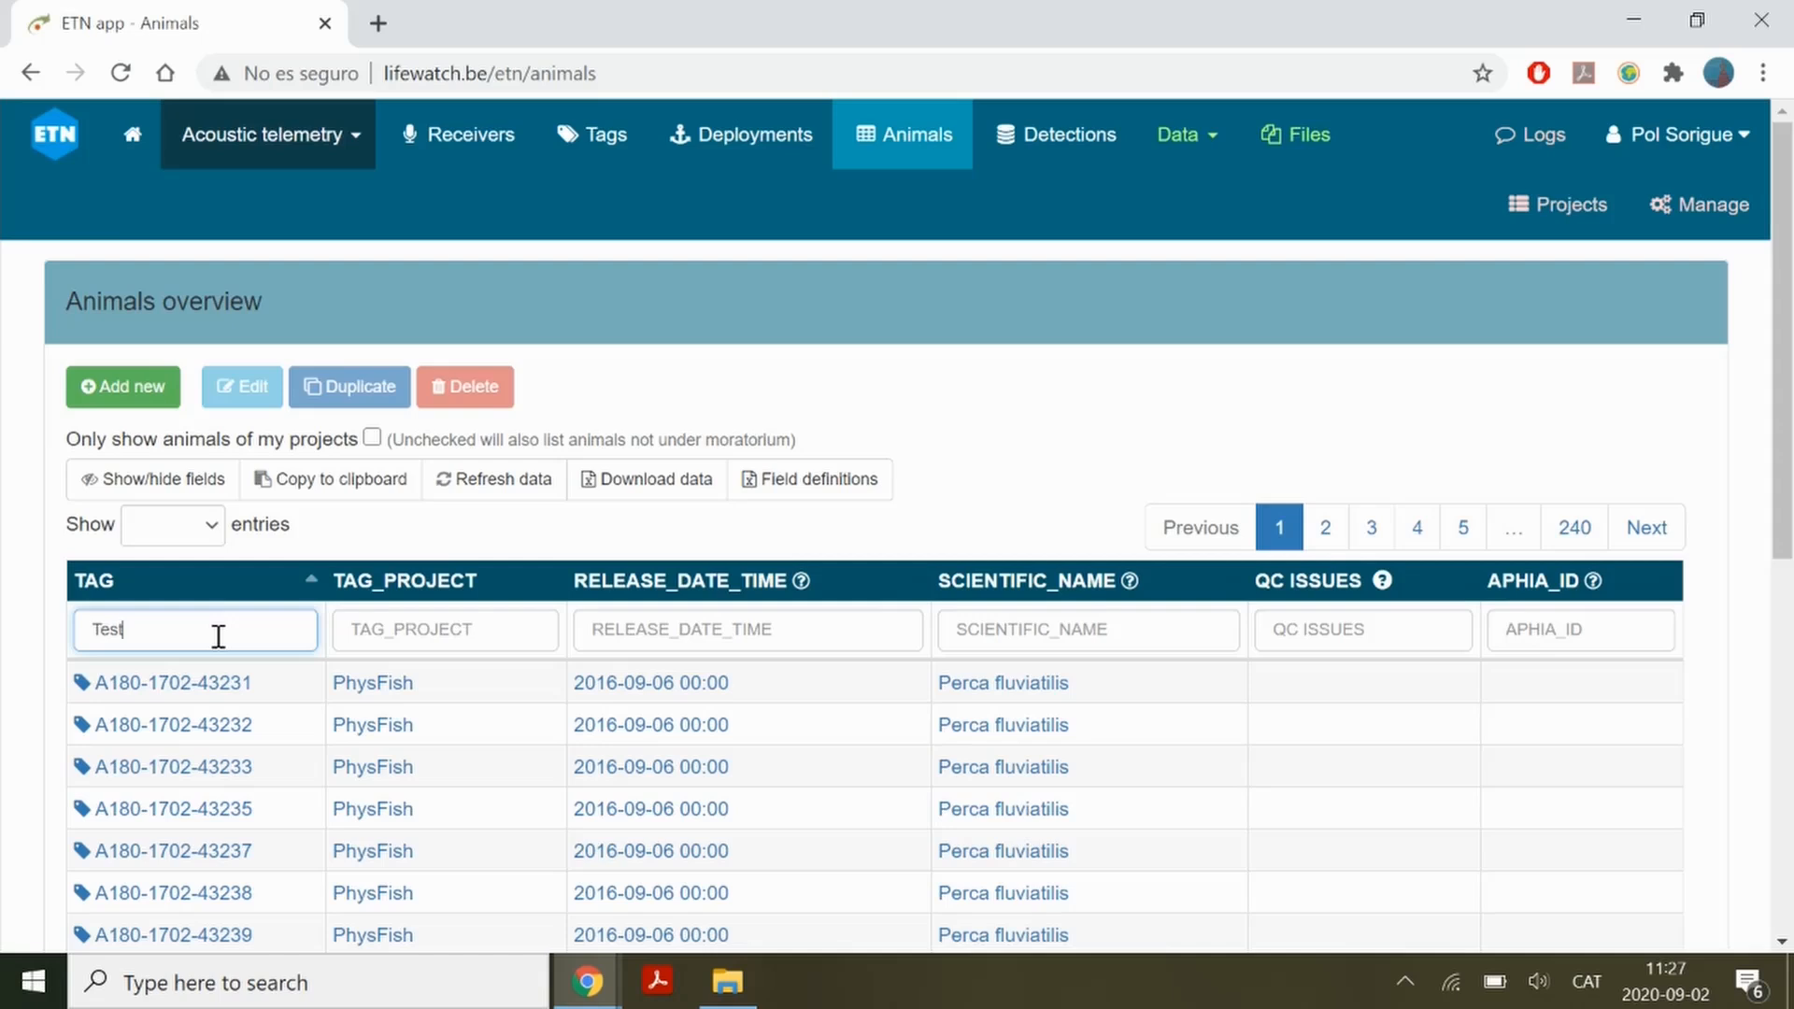
{"action": "scroll", "coordinate": [217, 635], "scroll_direction": "down", "scroll_amount": 1}
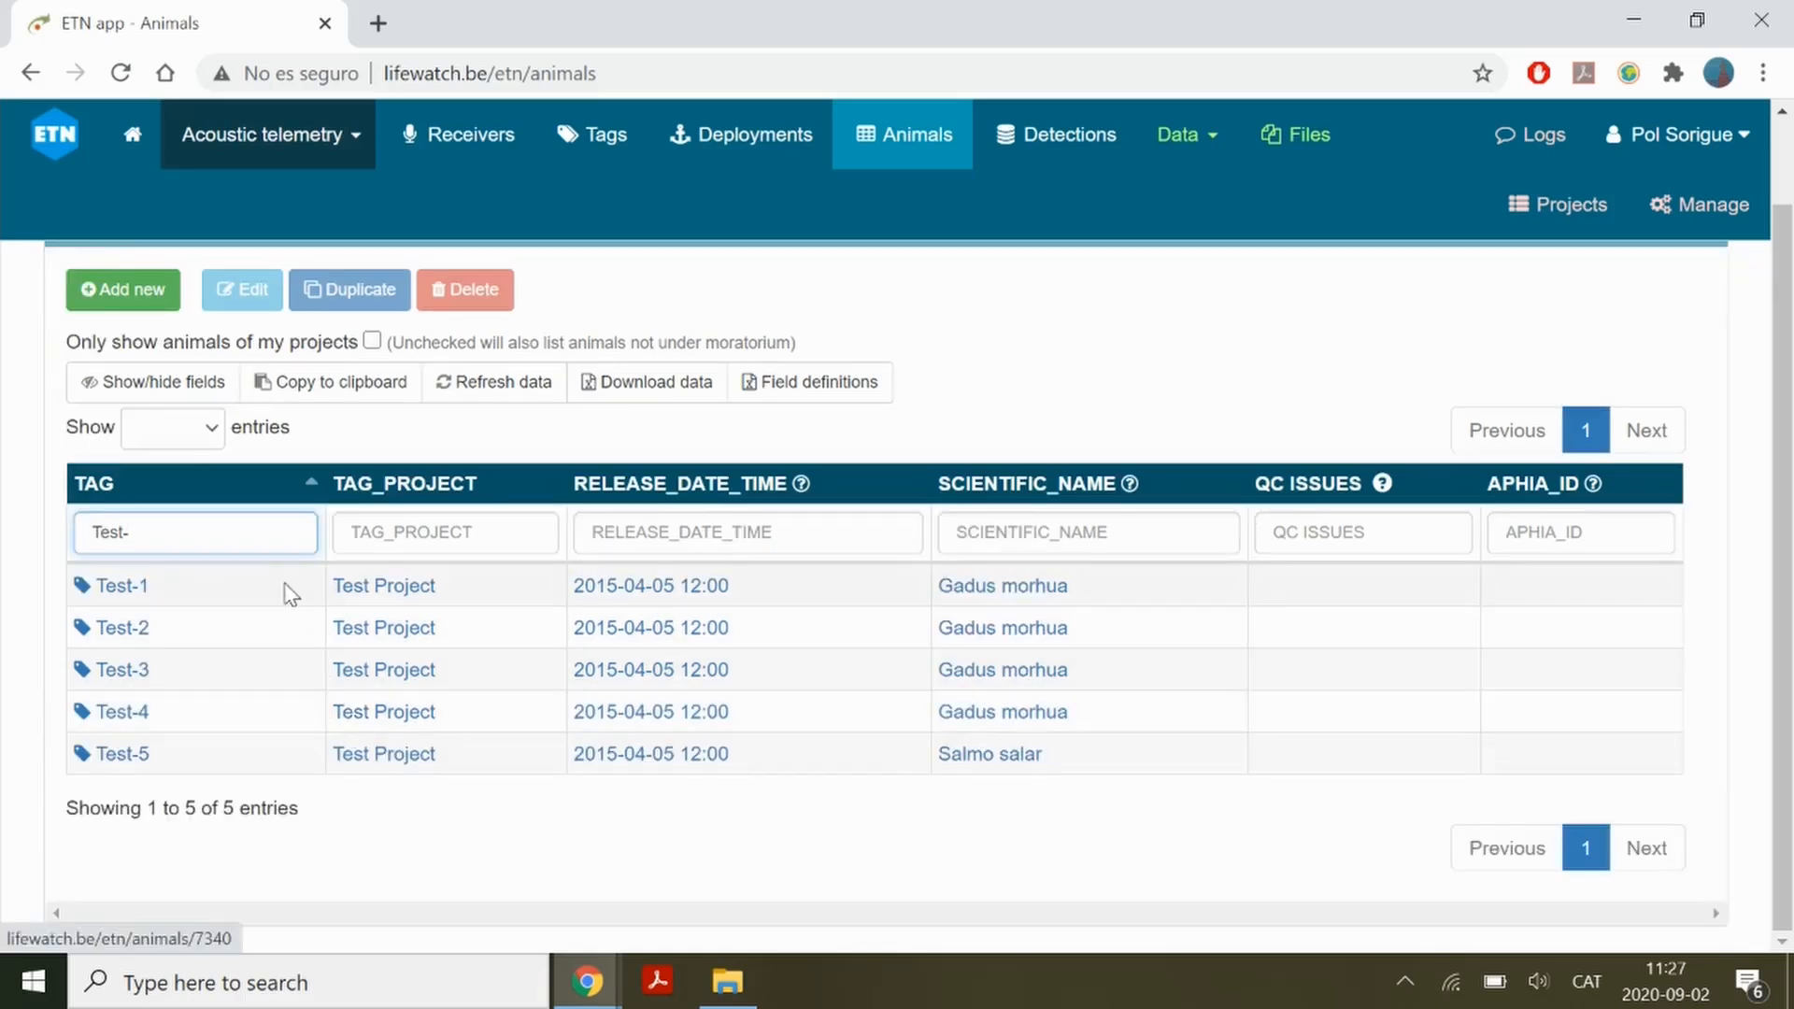
{"action": "left_click", "coordinate": [273, 622]}
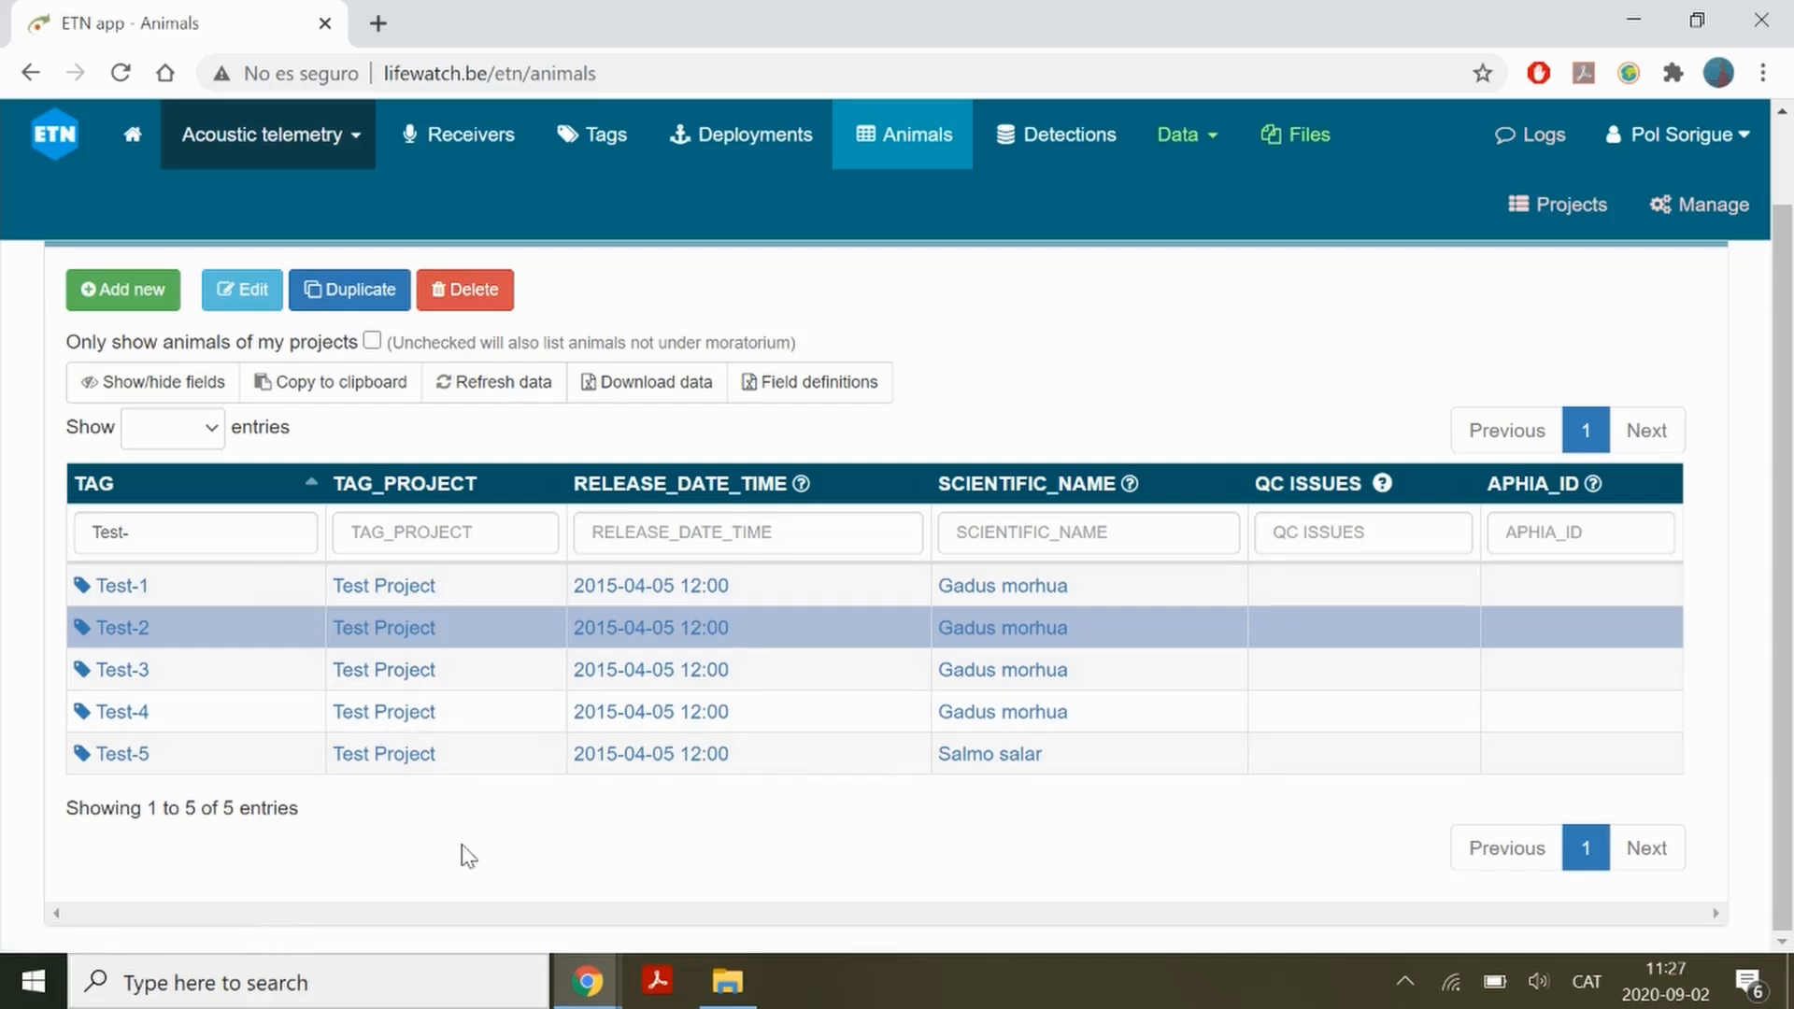
Download the filtered animal data as ETN-data-download.csv, open it in Excel, and autofit the utcReleaseDateTime column
{"action": "left_click", "coordinate": [679, 398]}
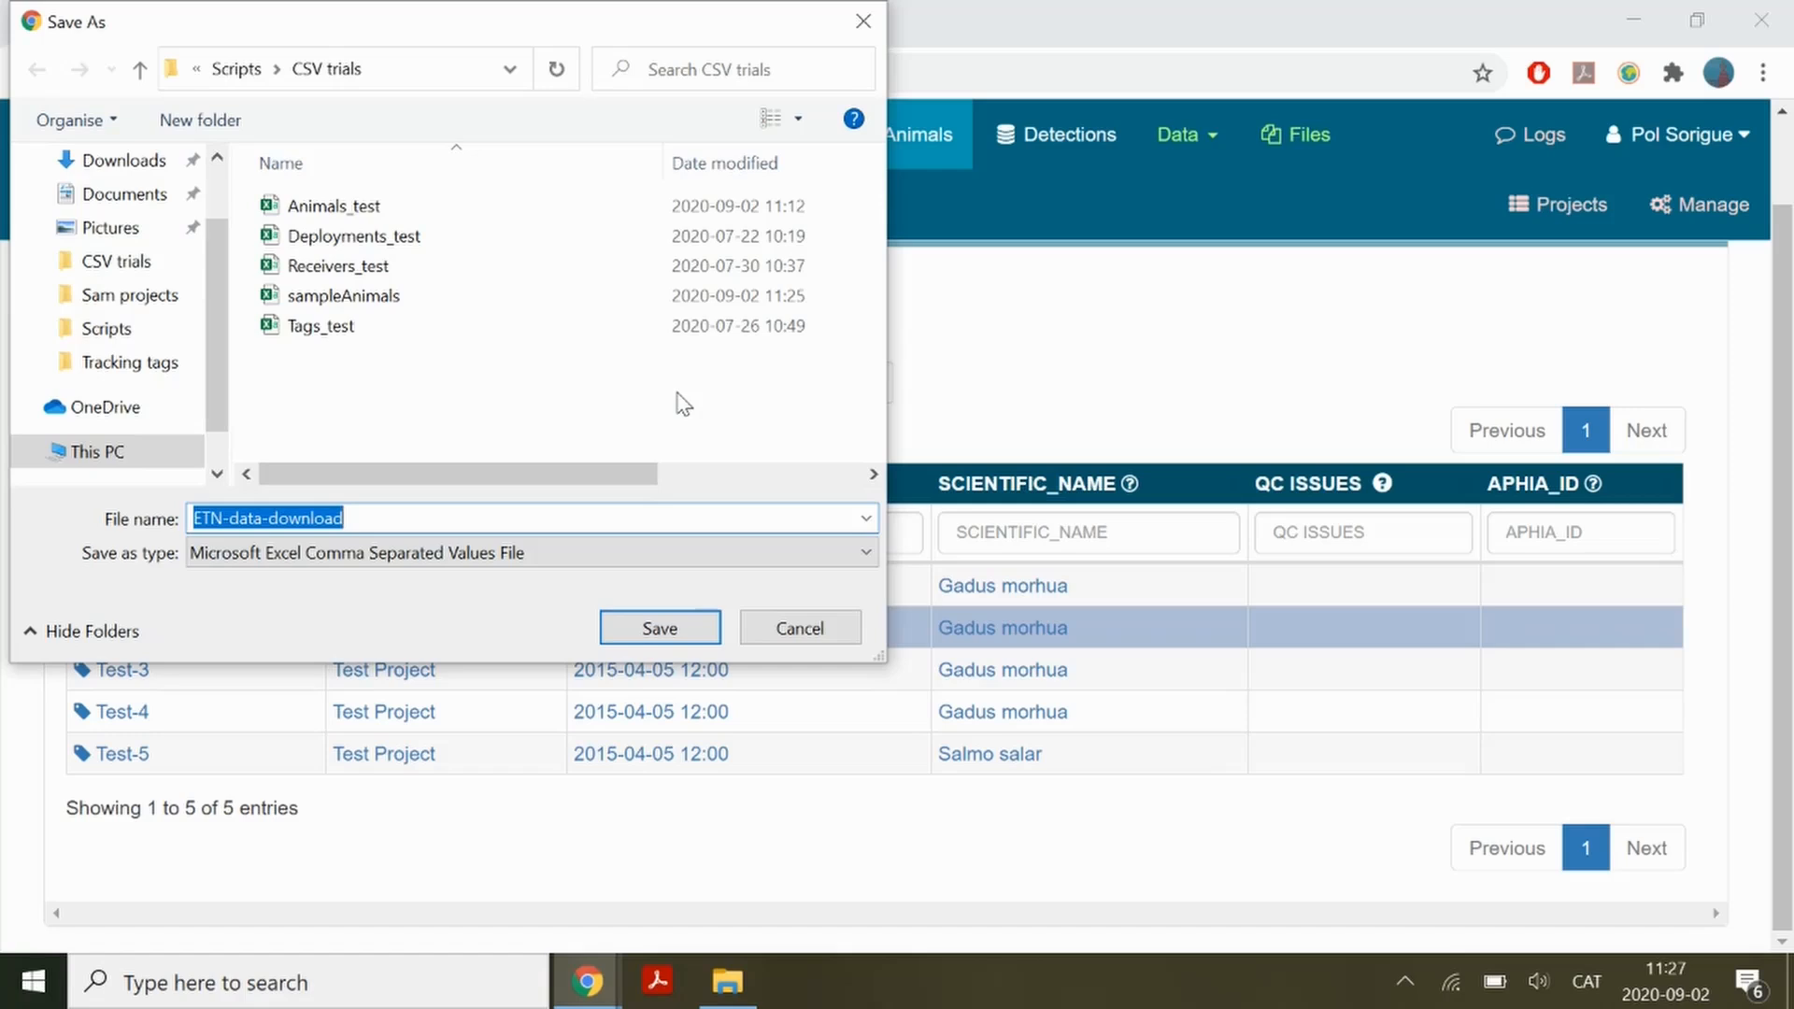
{"action": "left_click", "coordinate": [714, 638]}
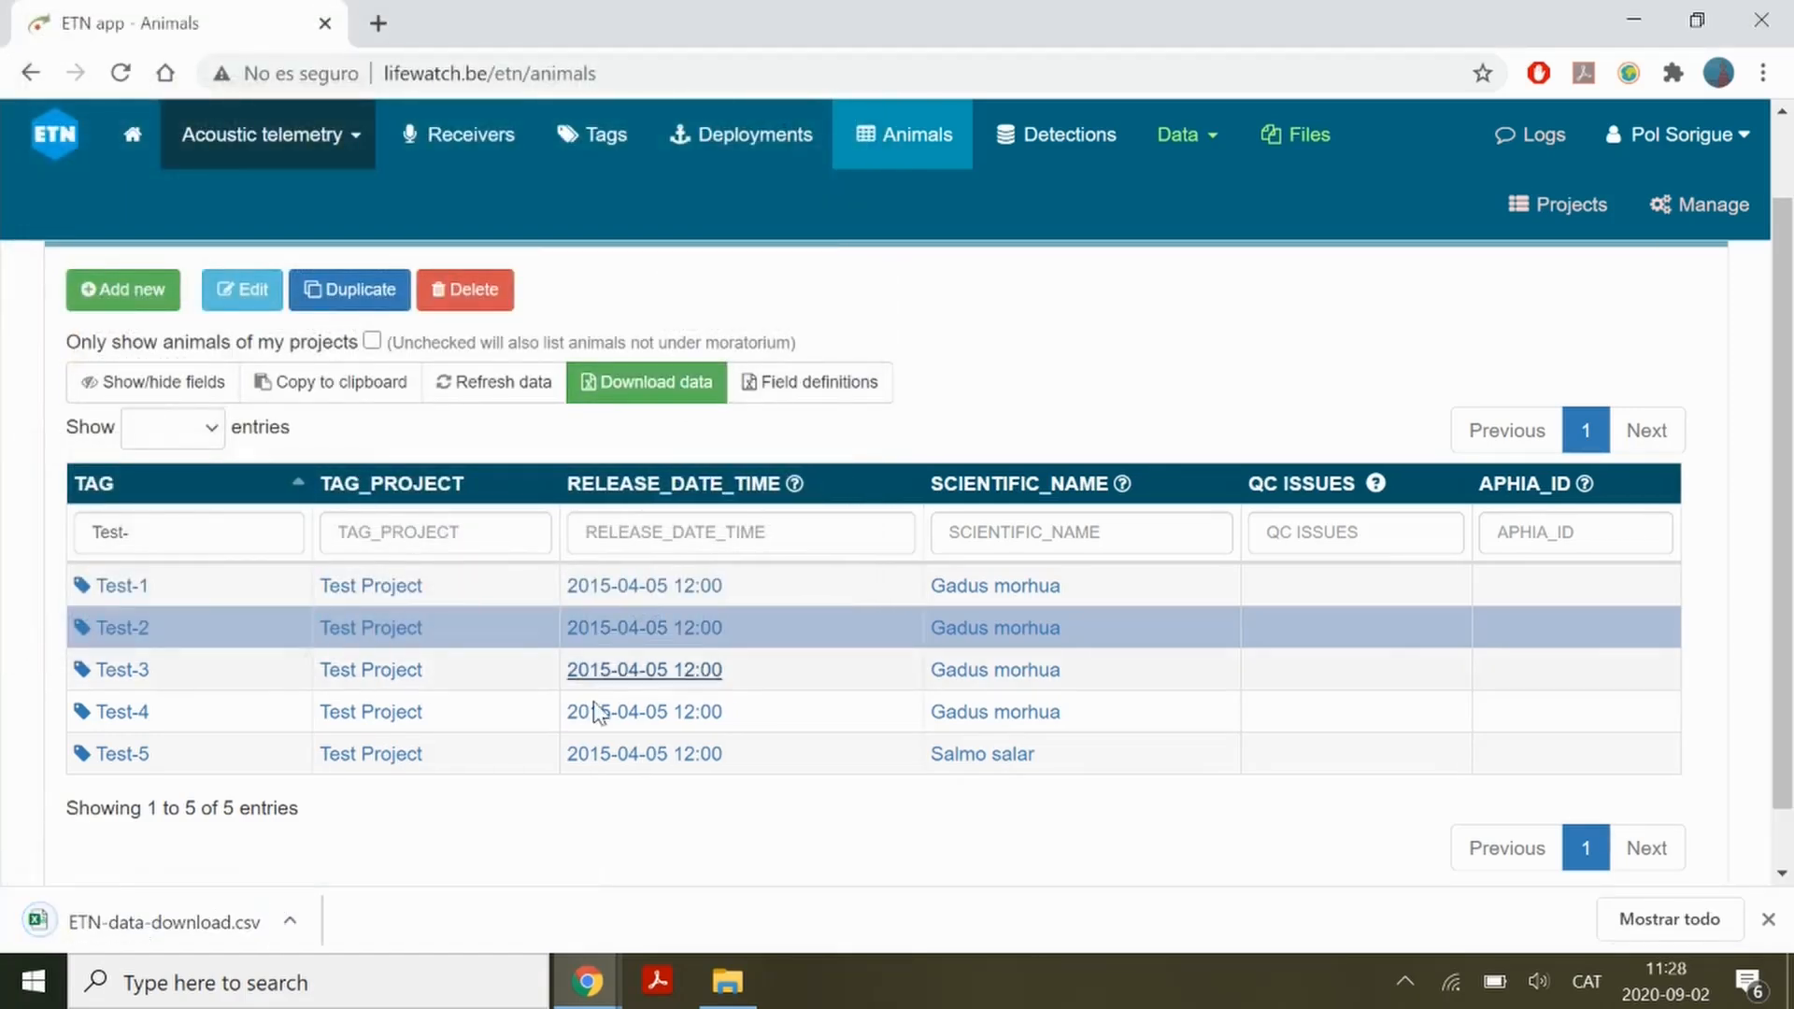
{"action": "left_click", "coordinate": [200, 921]}
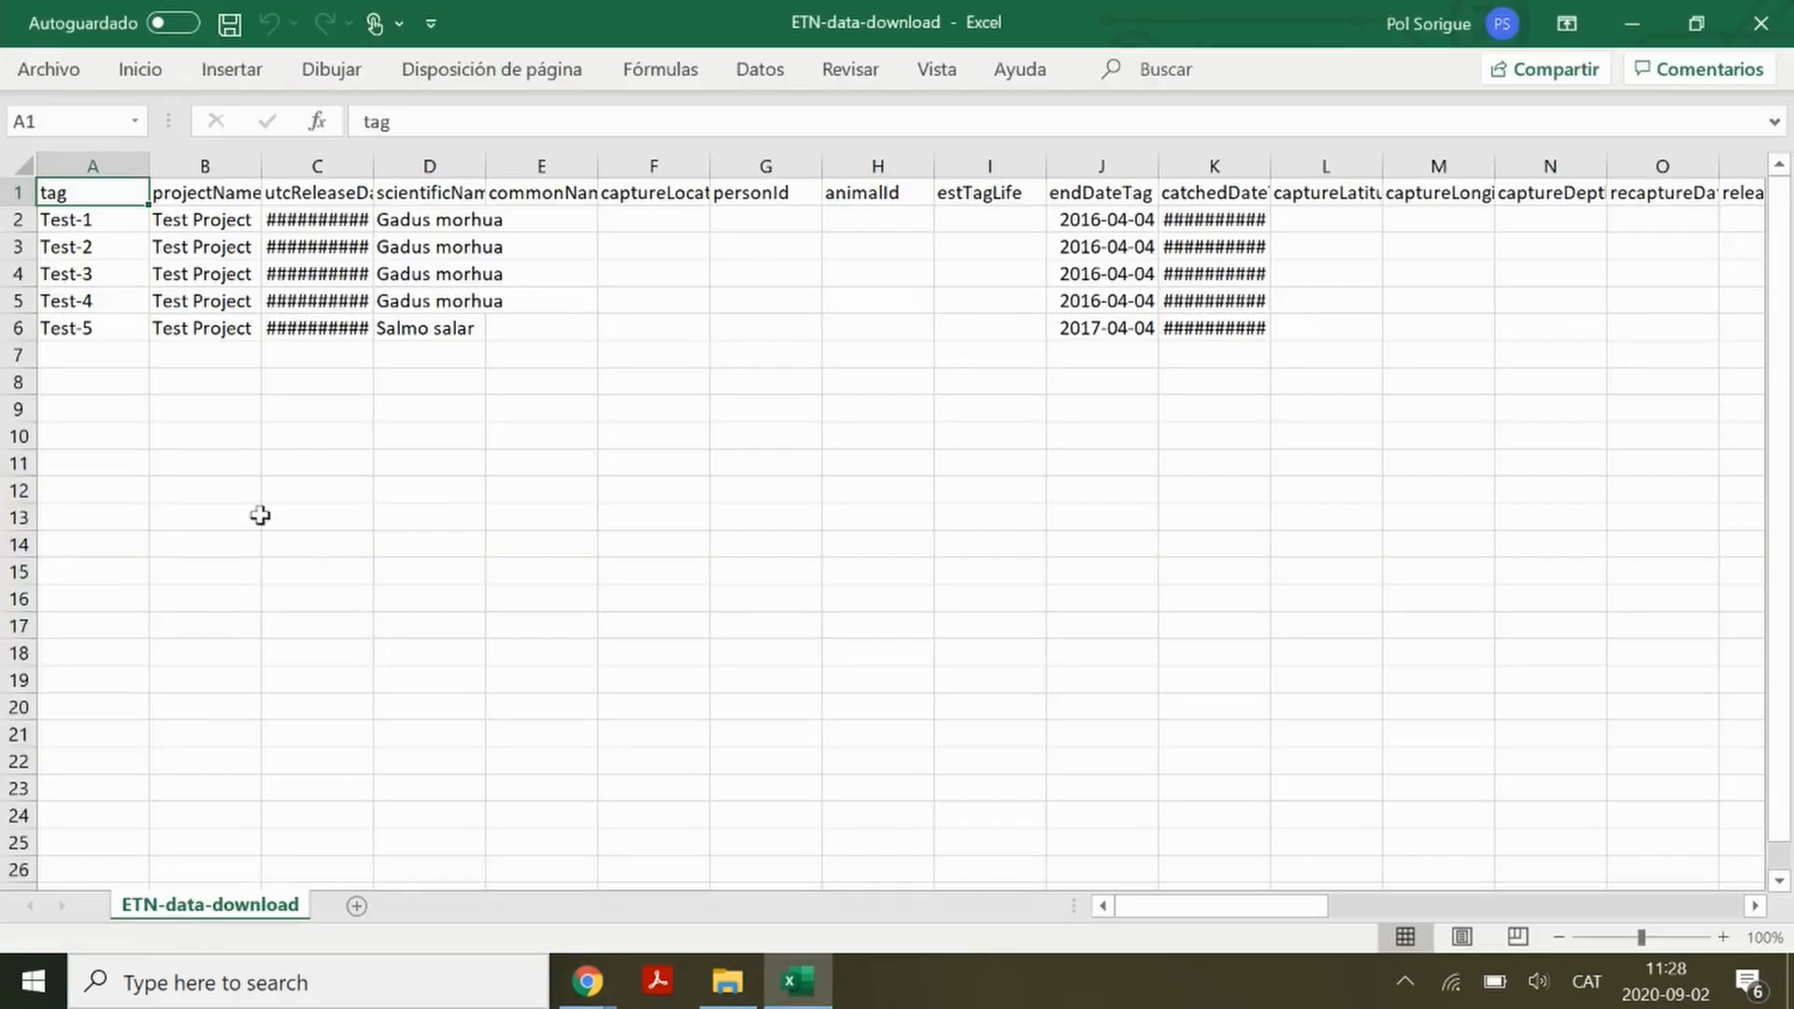
{"action": "double_click", "coordinate": [374, 165]}
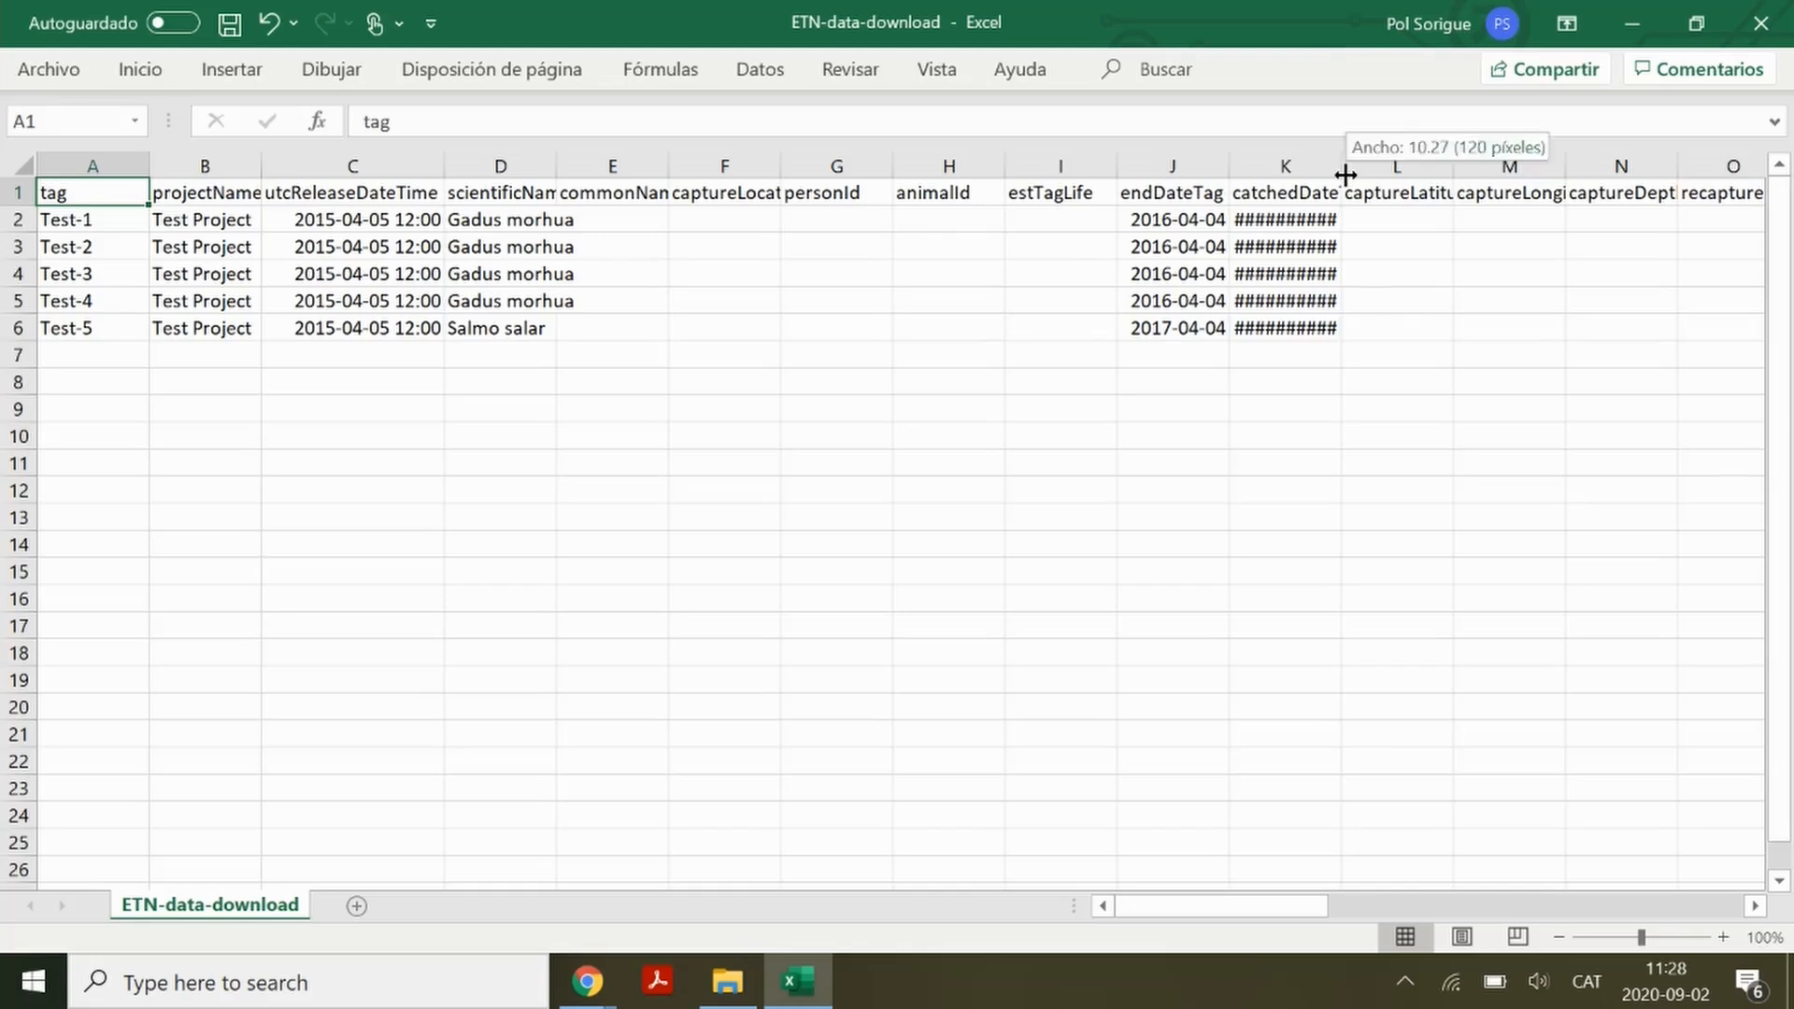